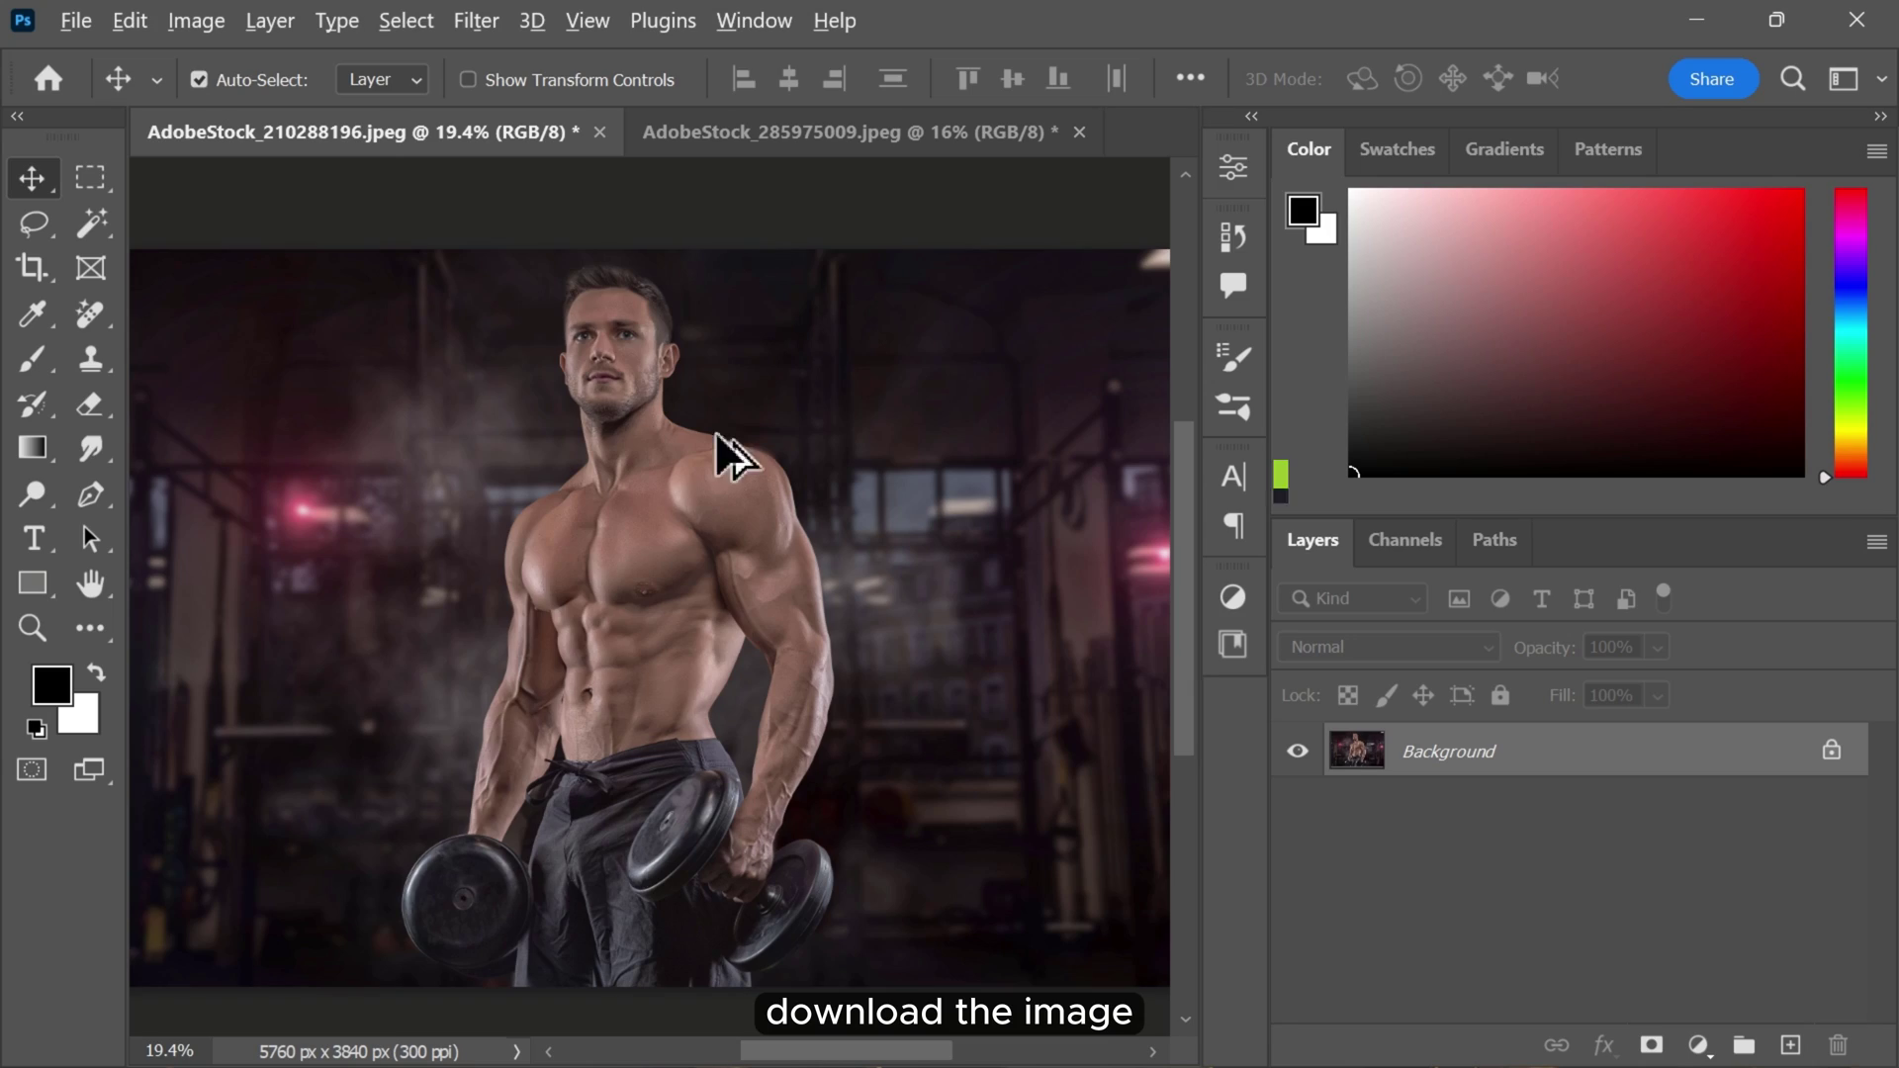
# Add a Gradient Map adjustment layer above the Background and set its blending mode to Luminosity
pyautogui.scroll(5, 718, 454)
pyautogui.moveTo(725, 539); pyautogui.dragTo(676, 571)
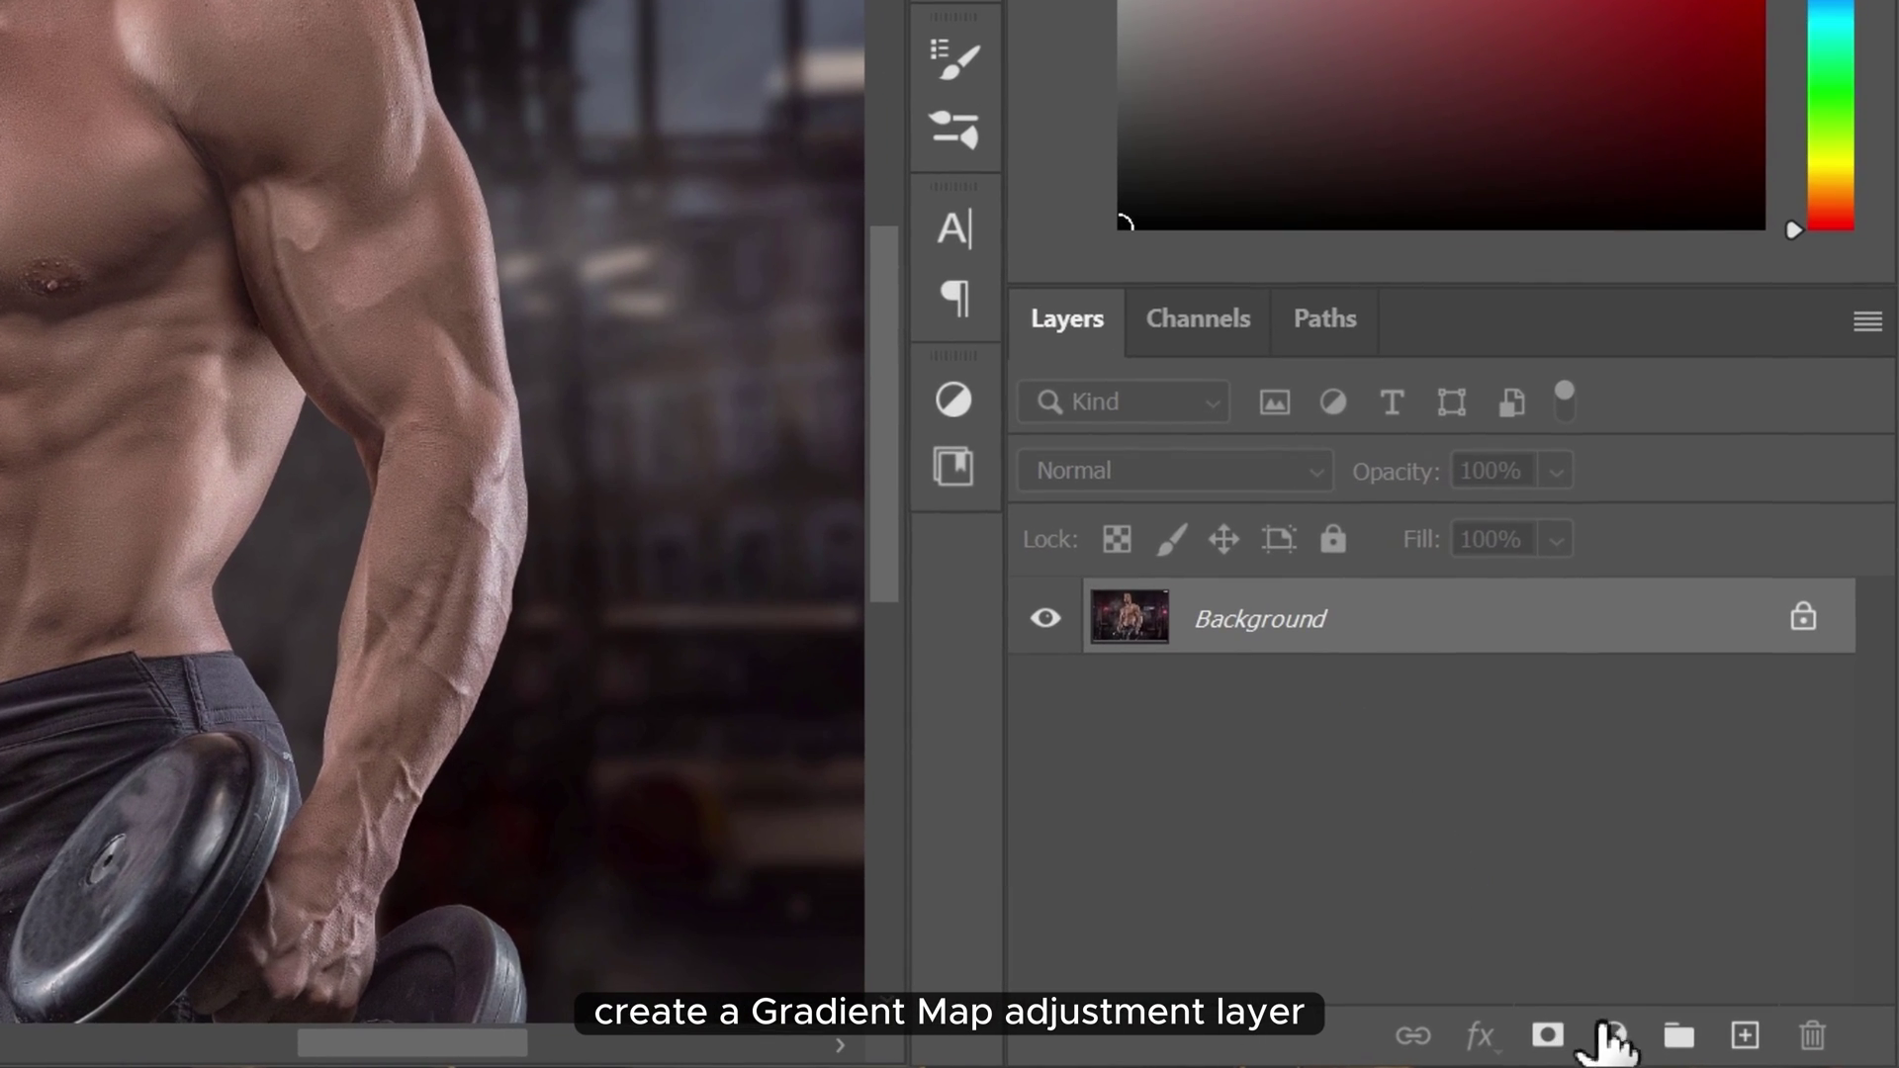
pyautogui.click(1611, 1035)
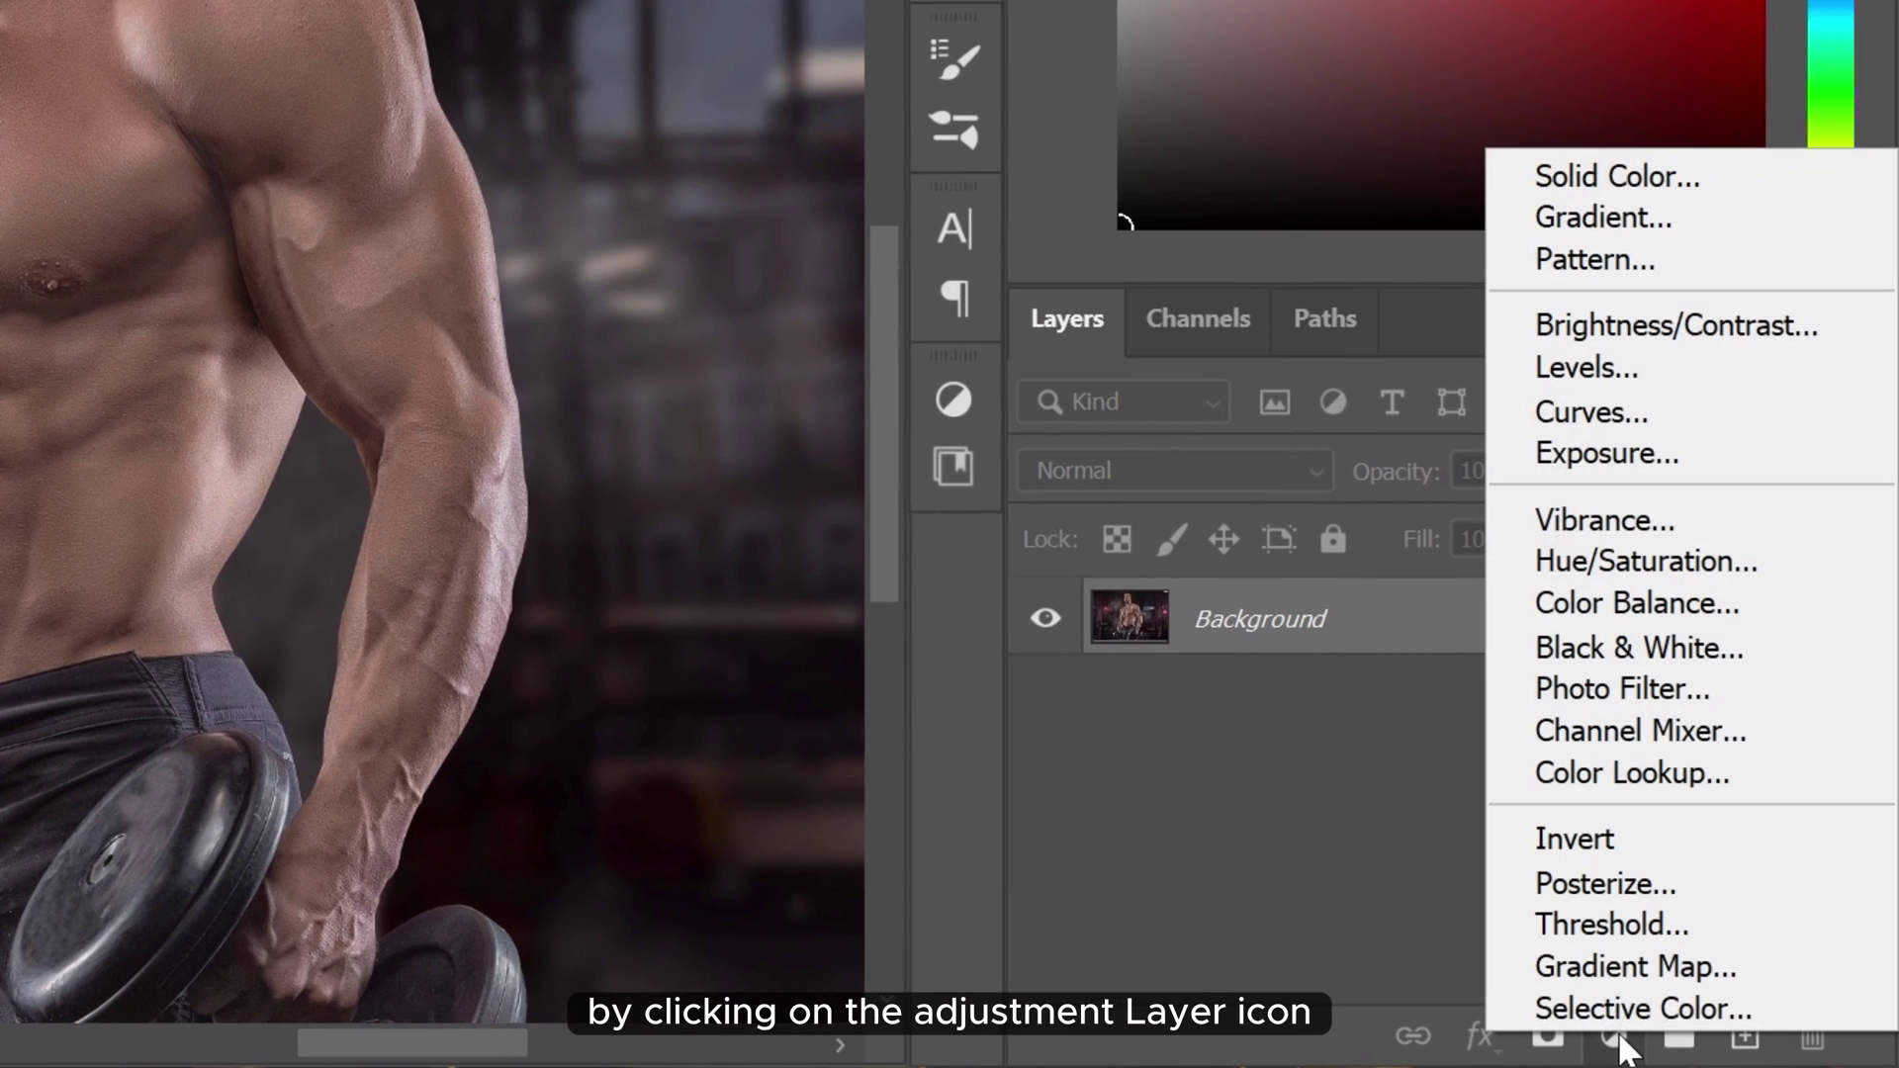
pyautogui.click(1623, 970)
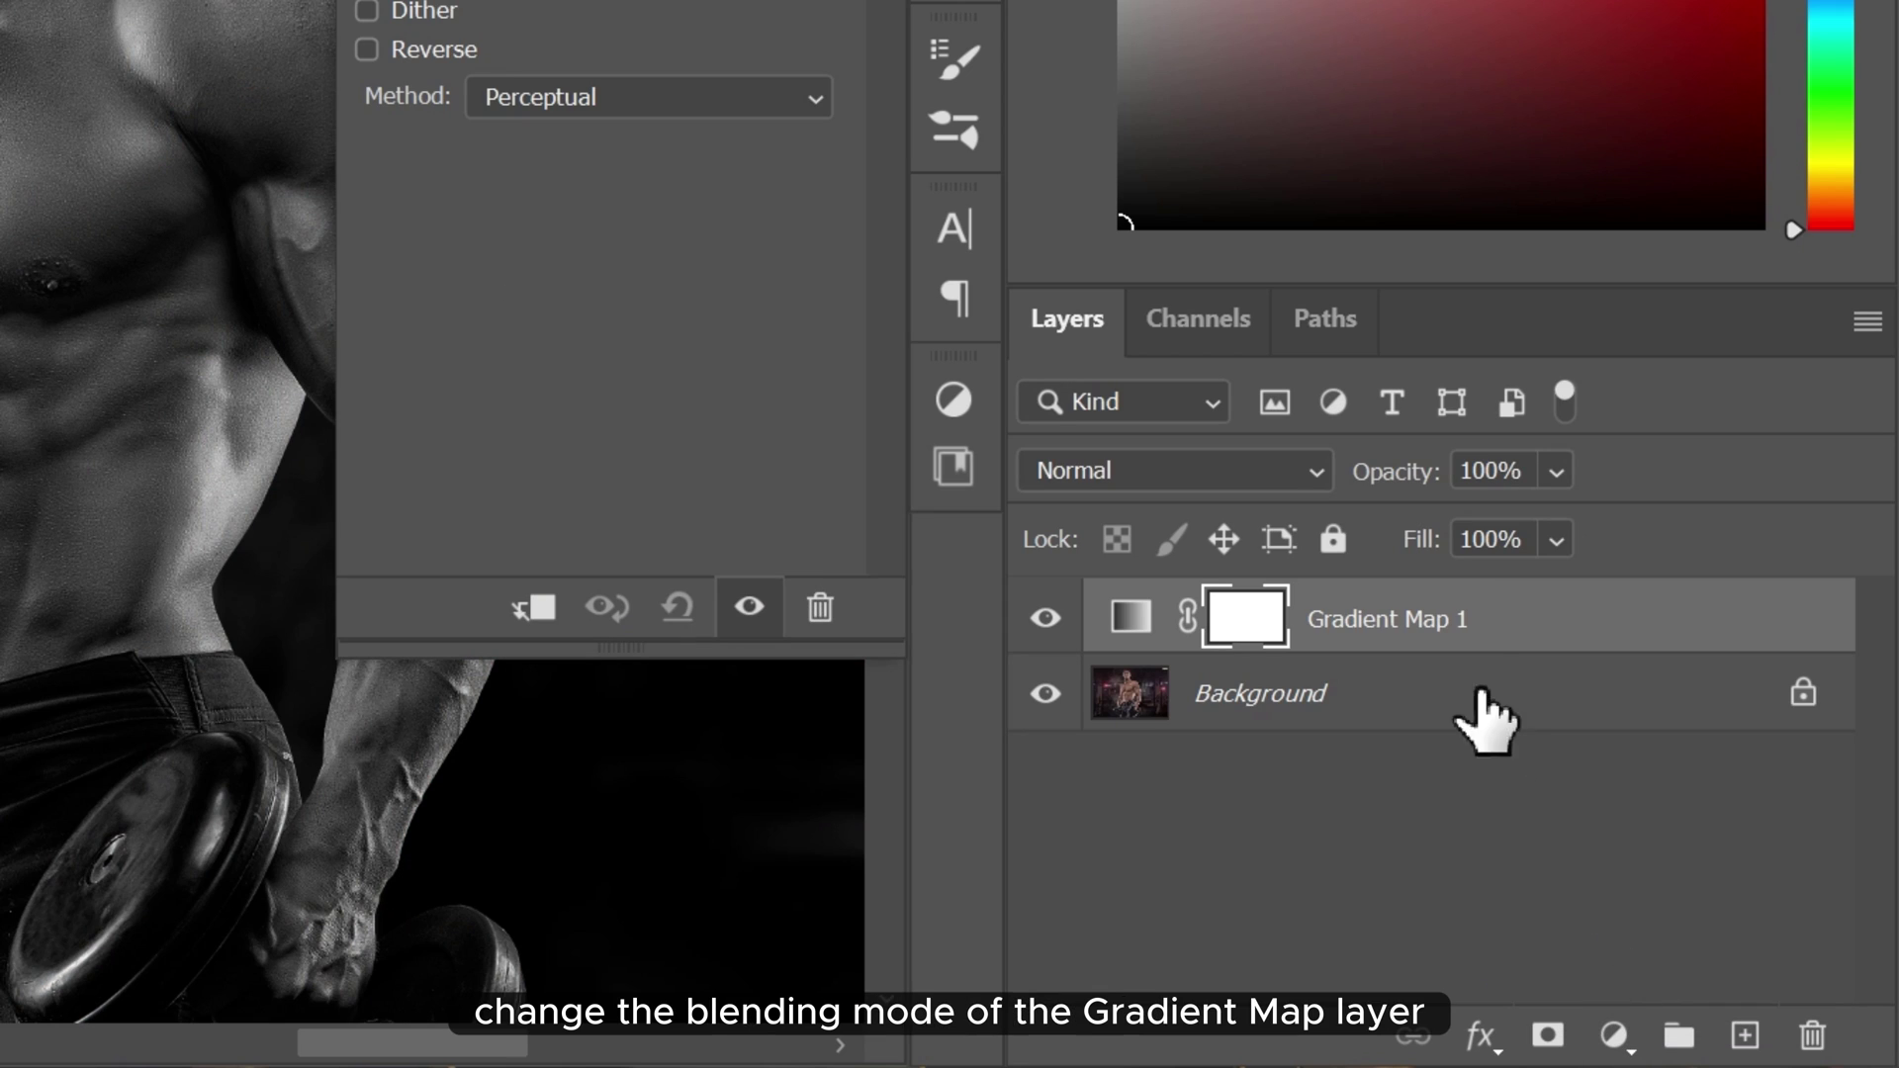
pyautogui.click(1266, 473)
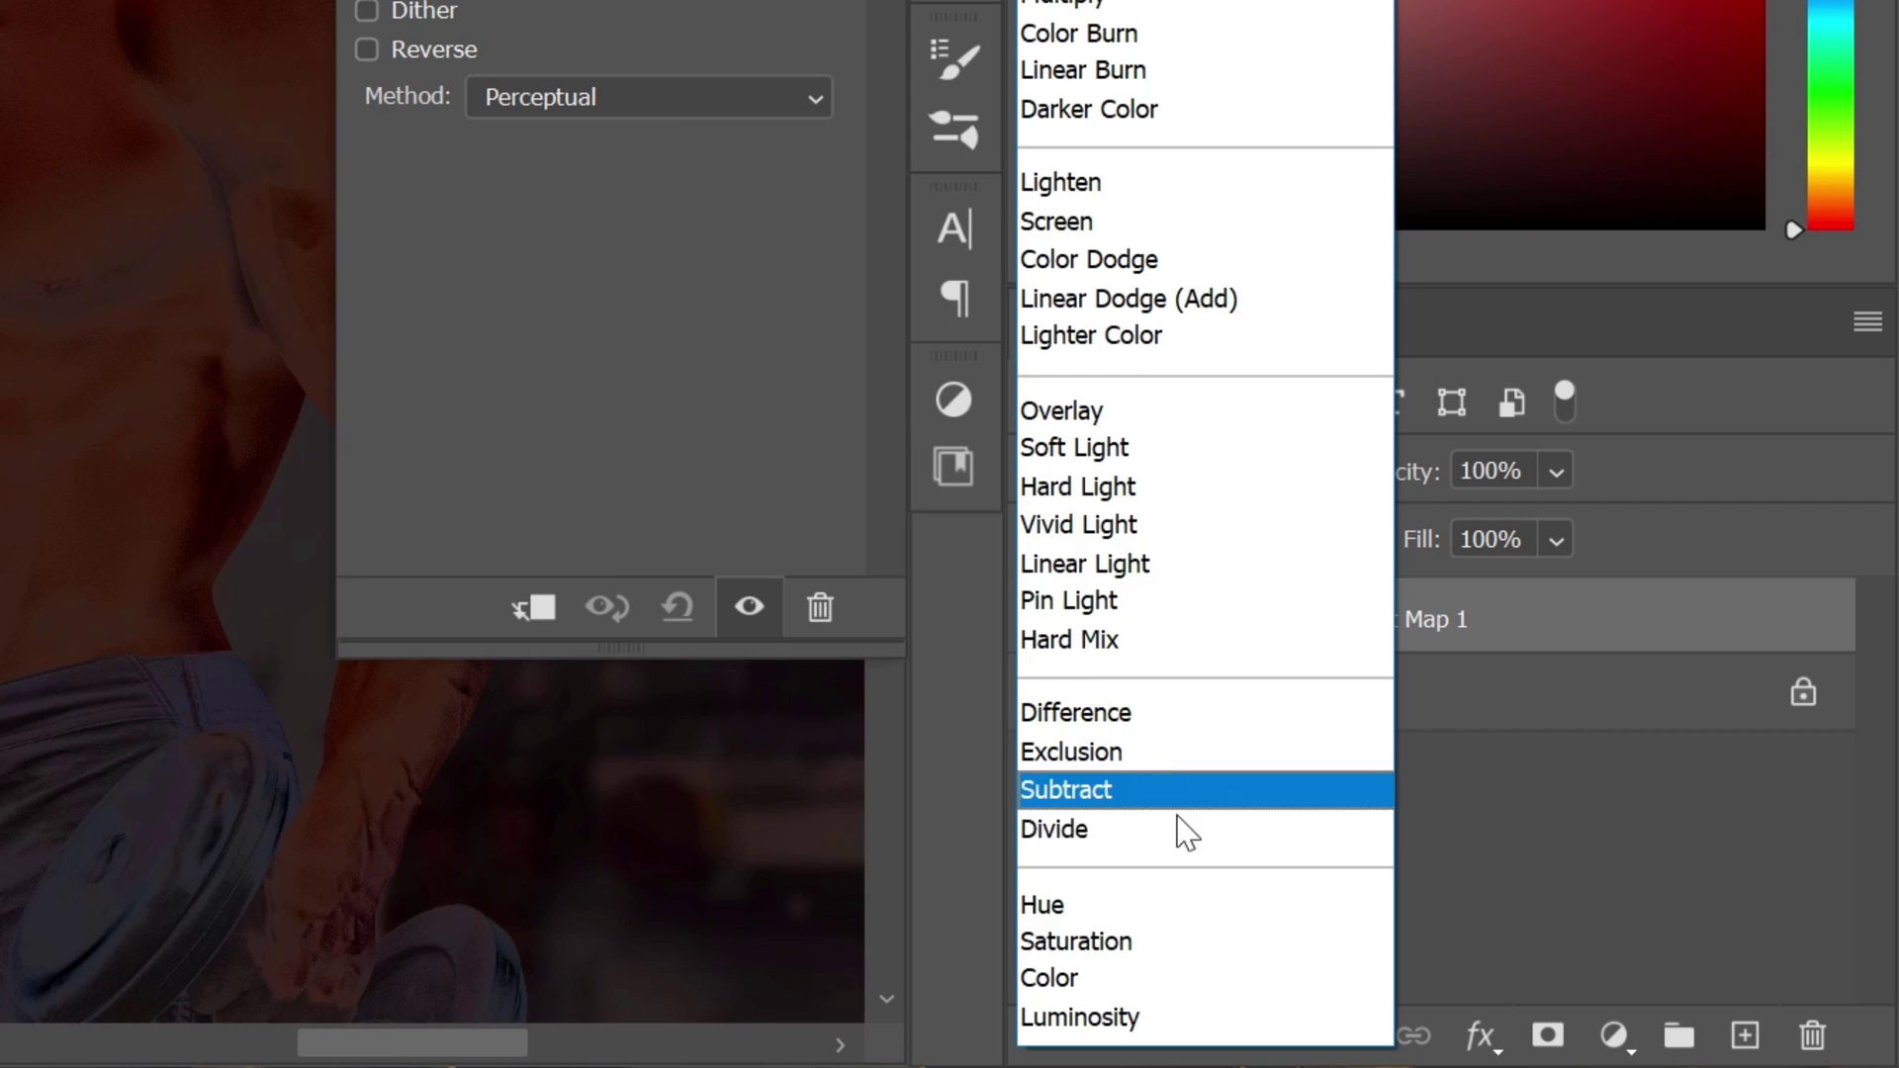
pyautogui.click(1148, 1019)
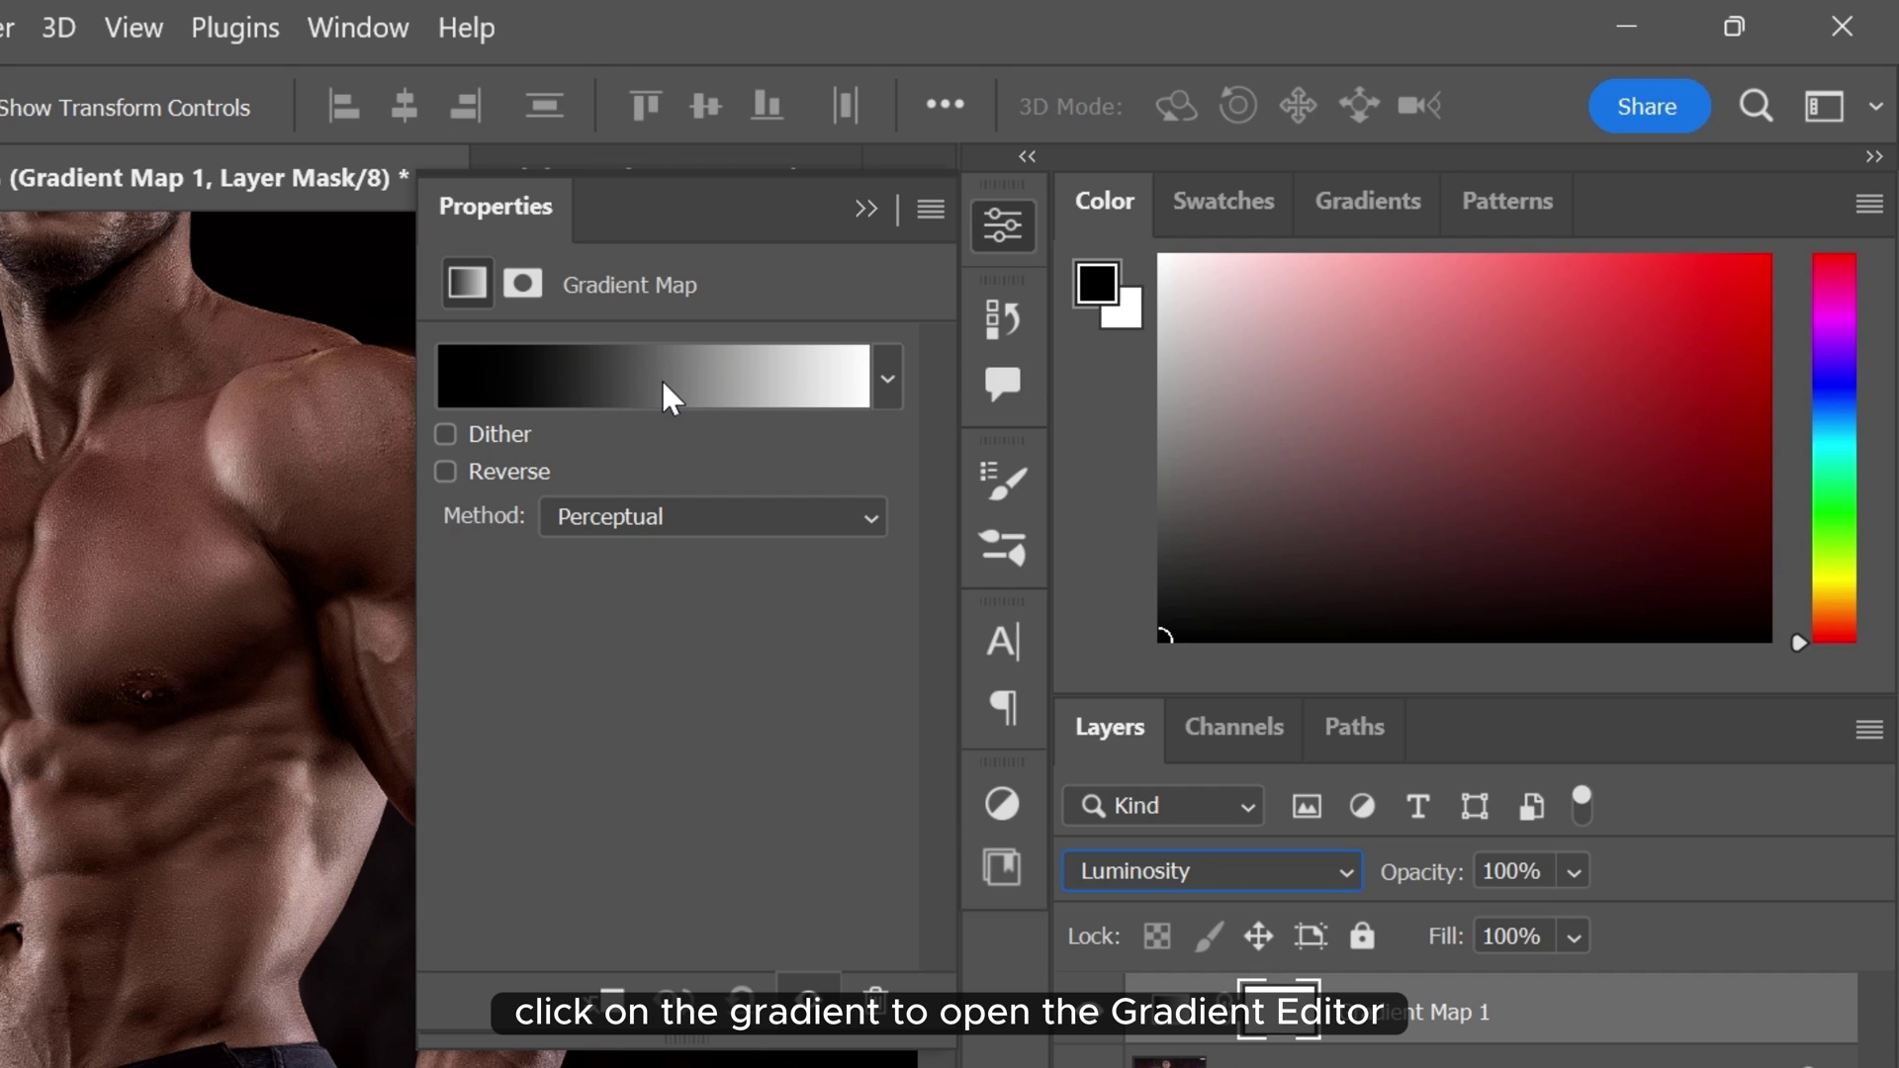
# Edit the Gradient Map's gradient, adding a middle color stop at location 50 with 50% brightness
pyautogui.click(662, 394)
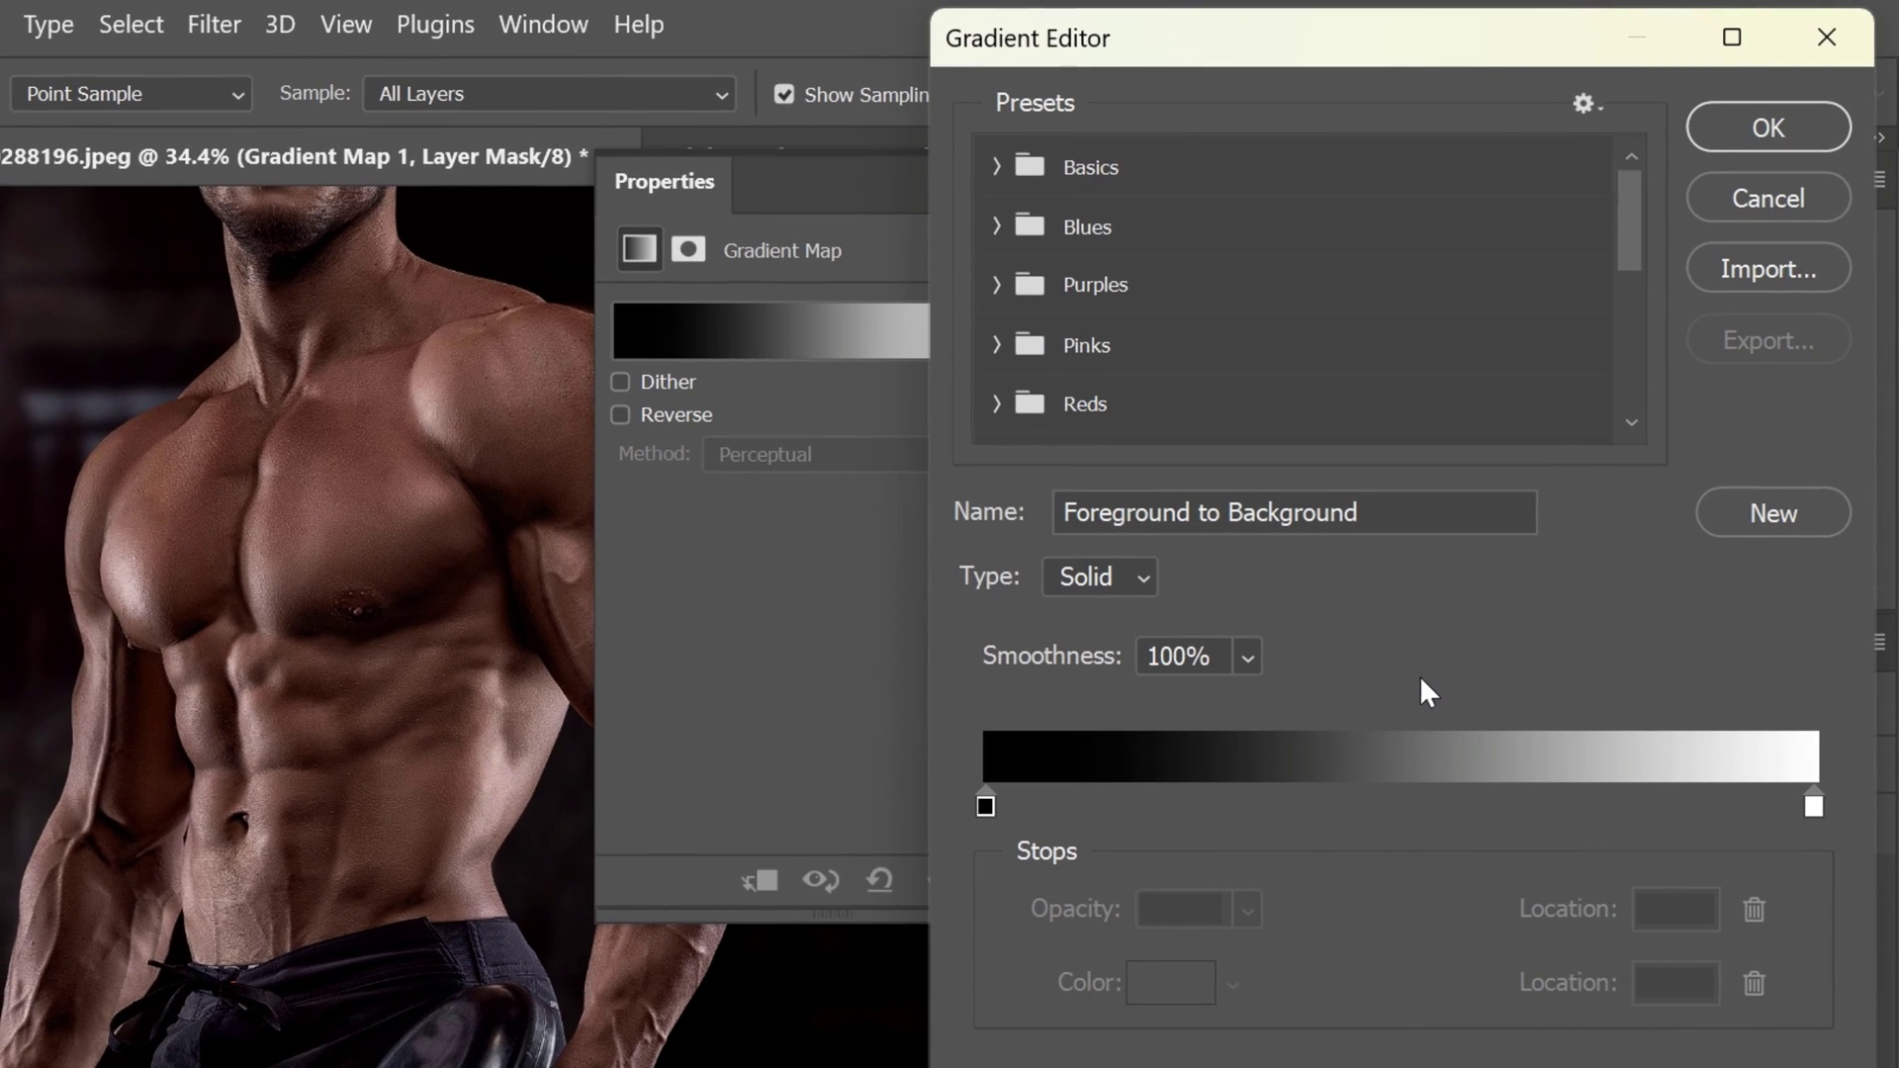
pyautogui.click(1394, 799)
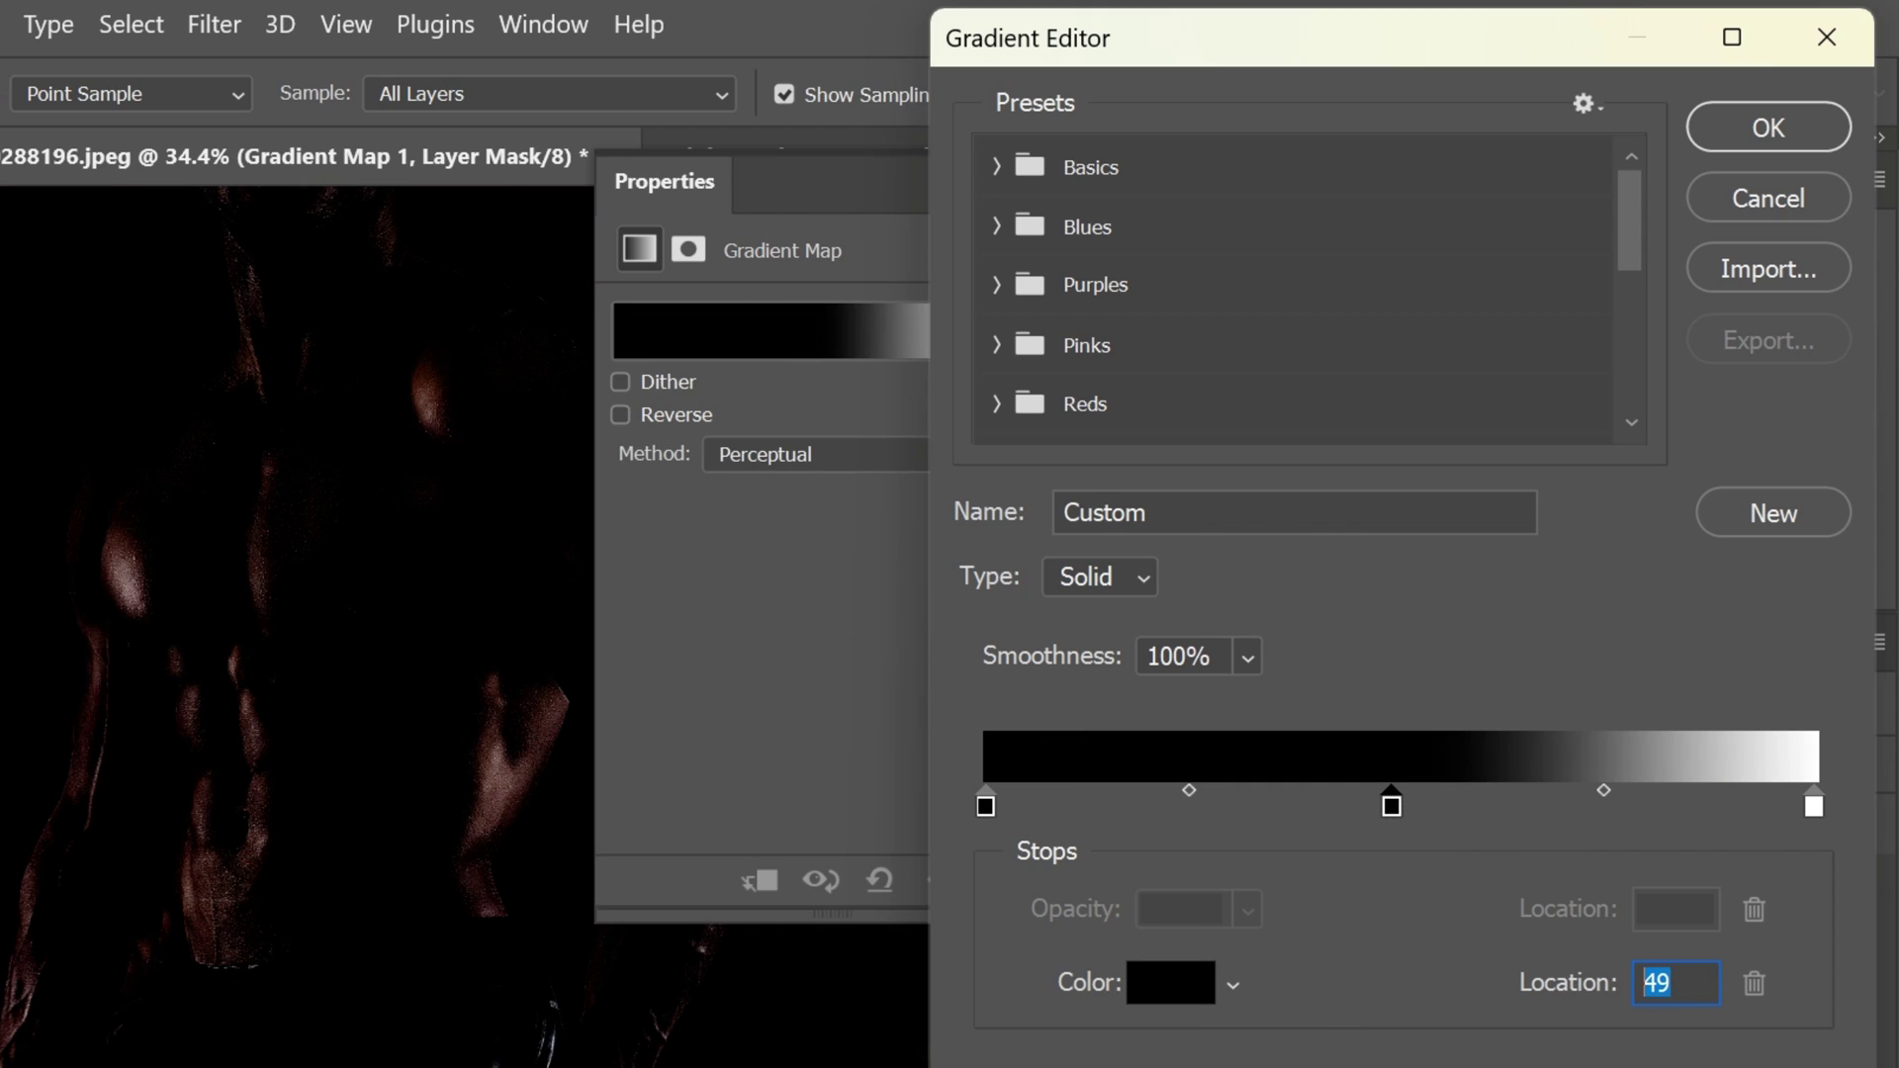
pyautogui.write('50')
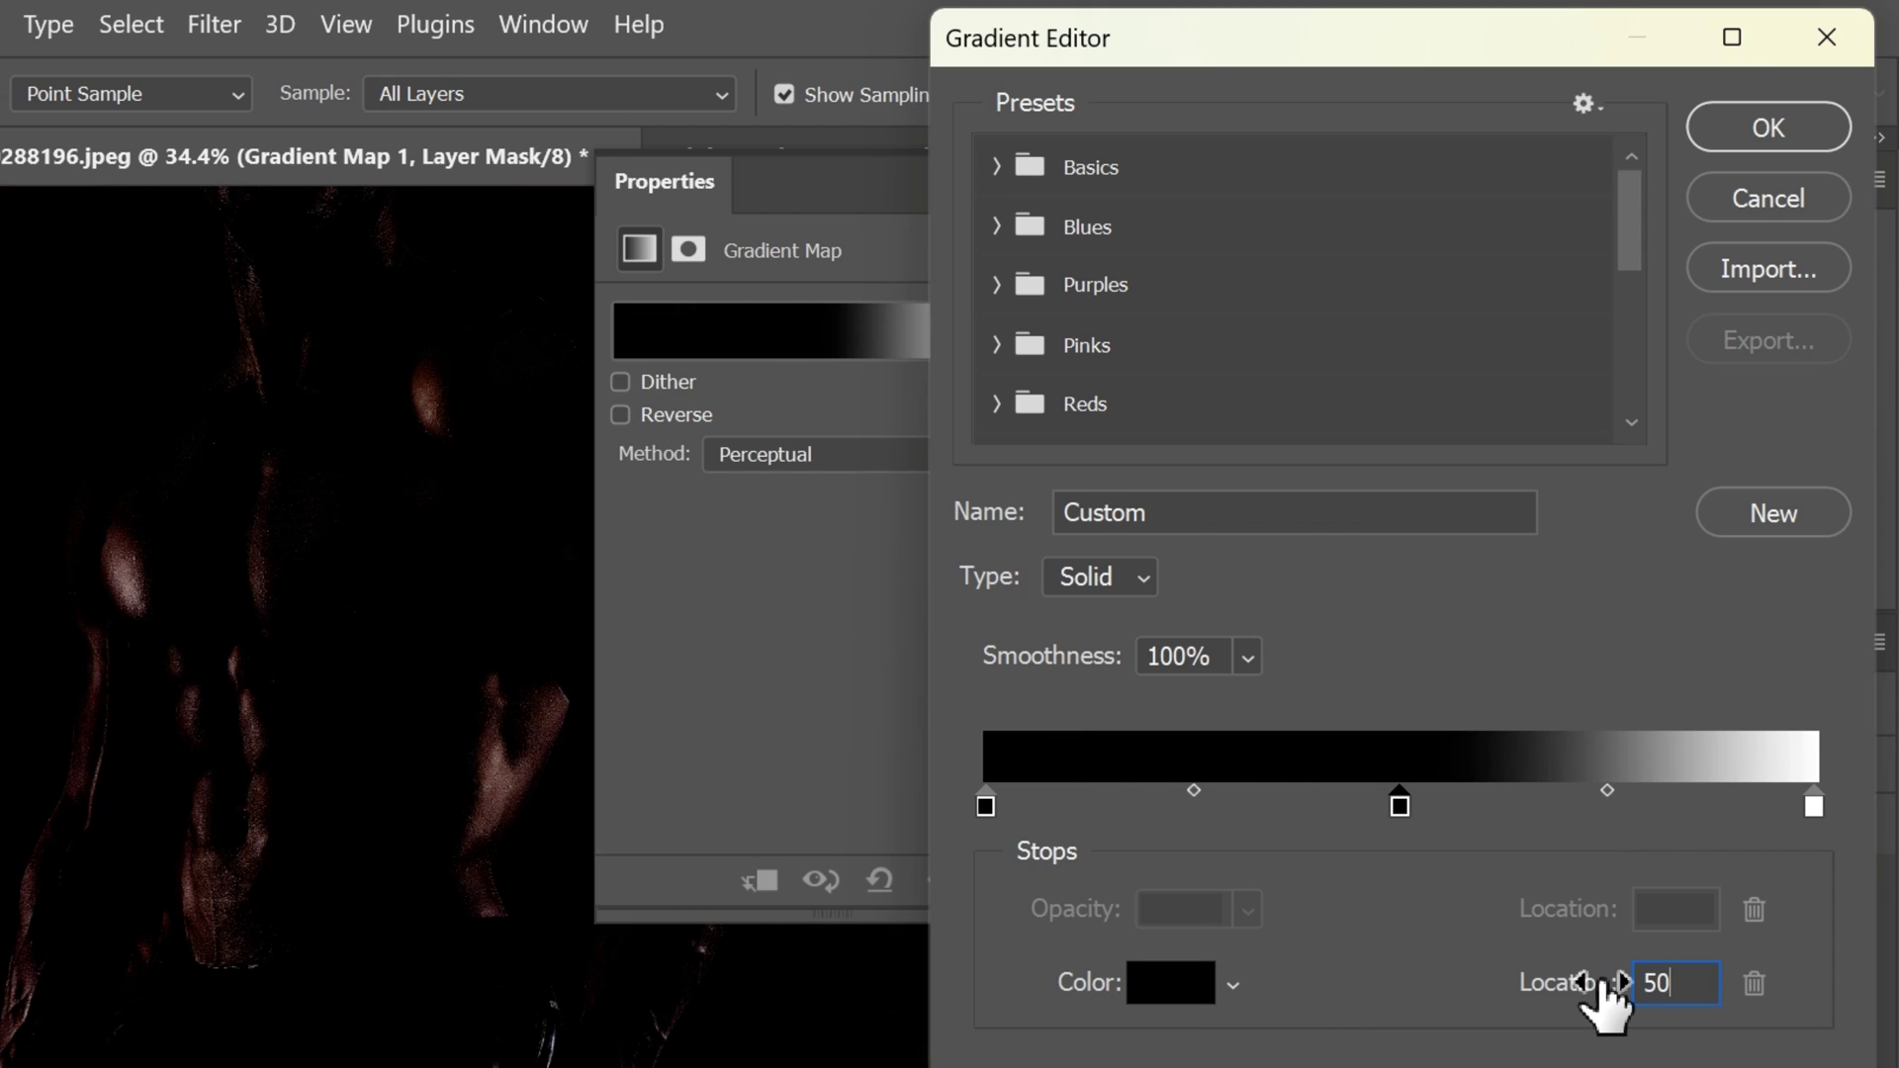
pyautogui.click(1199, 987)
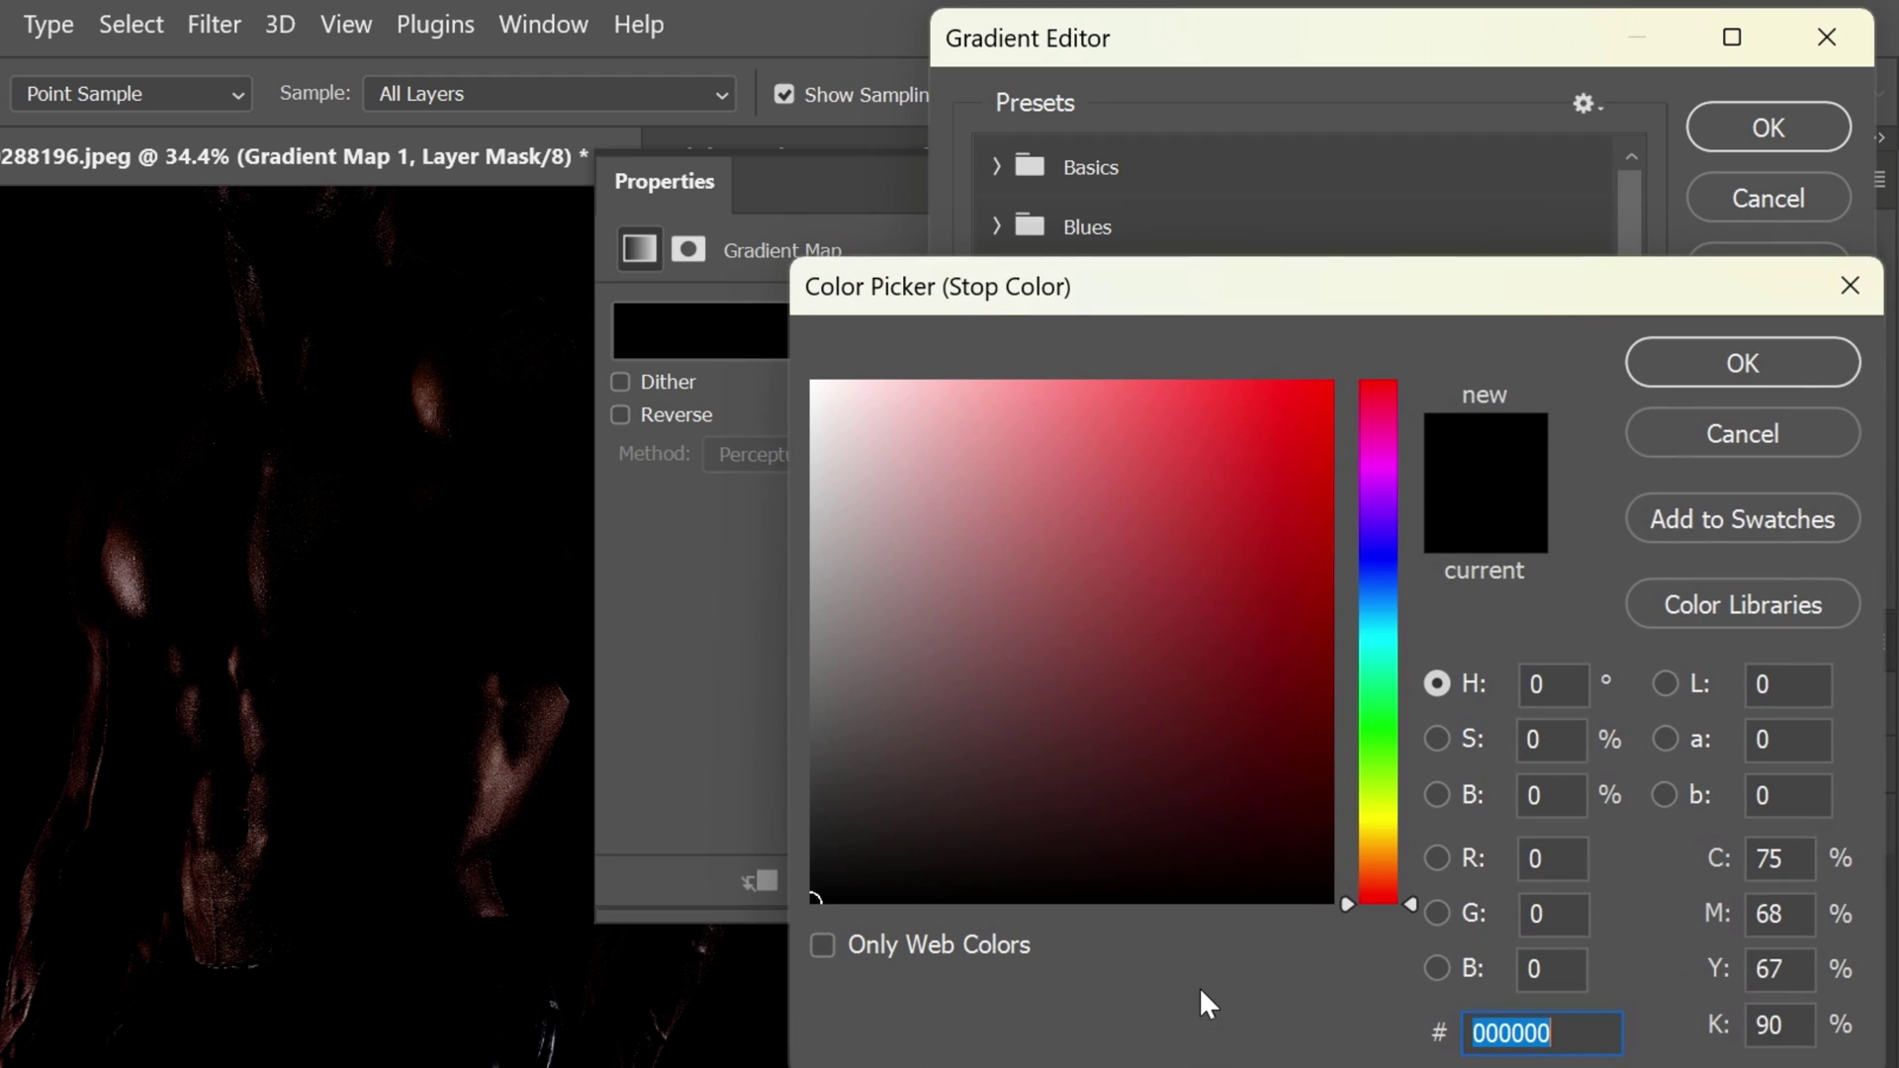
pyautogui.click(1546, 698)
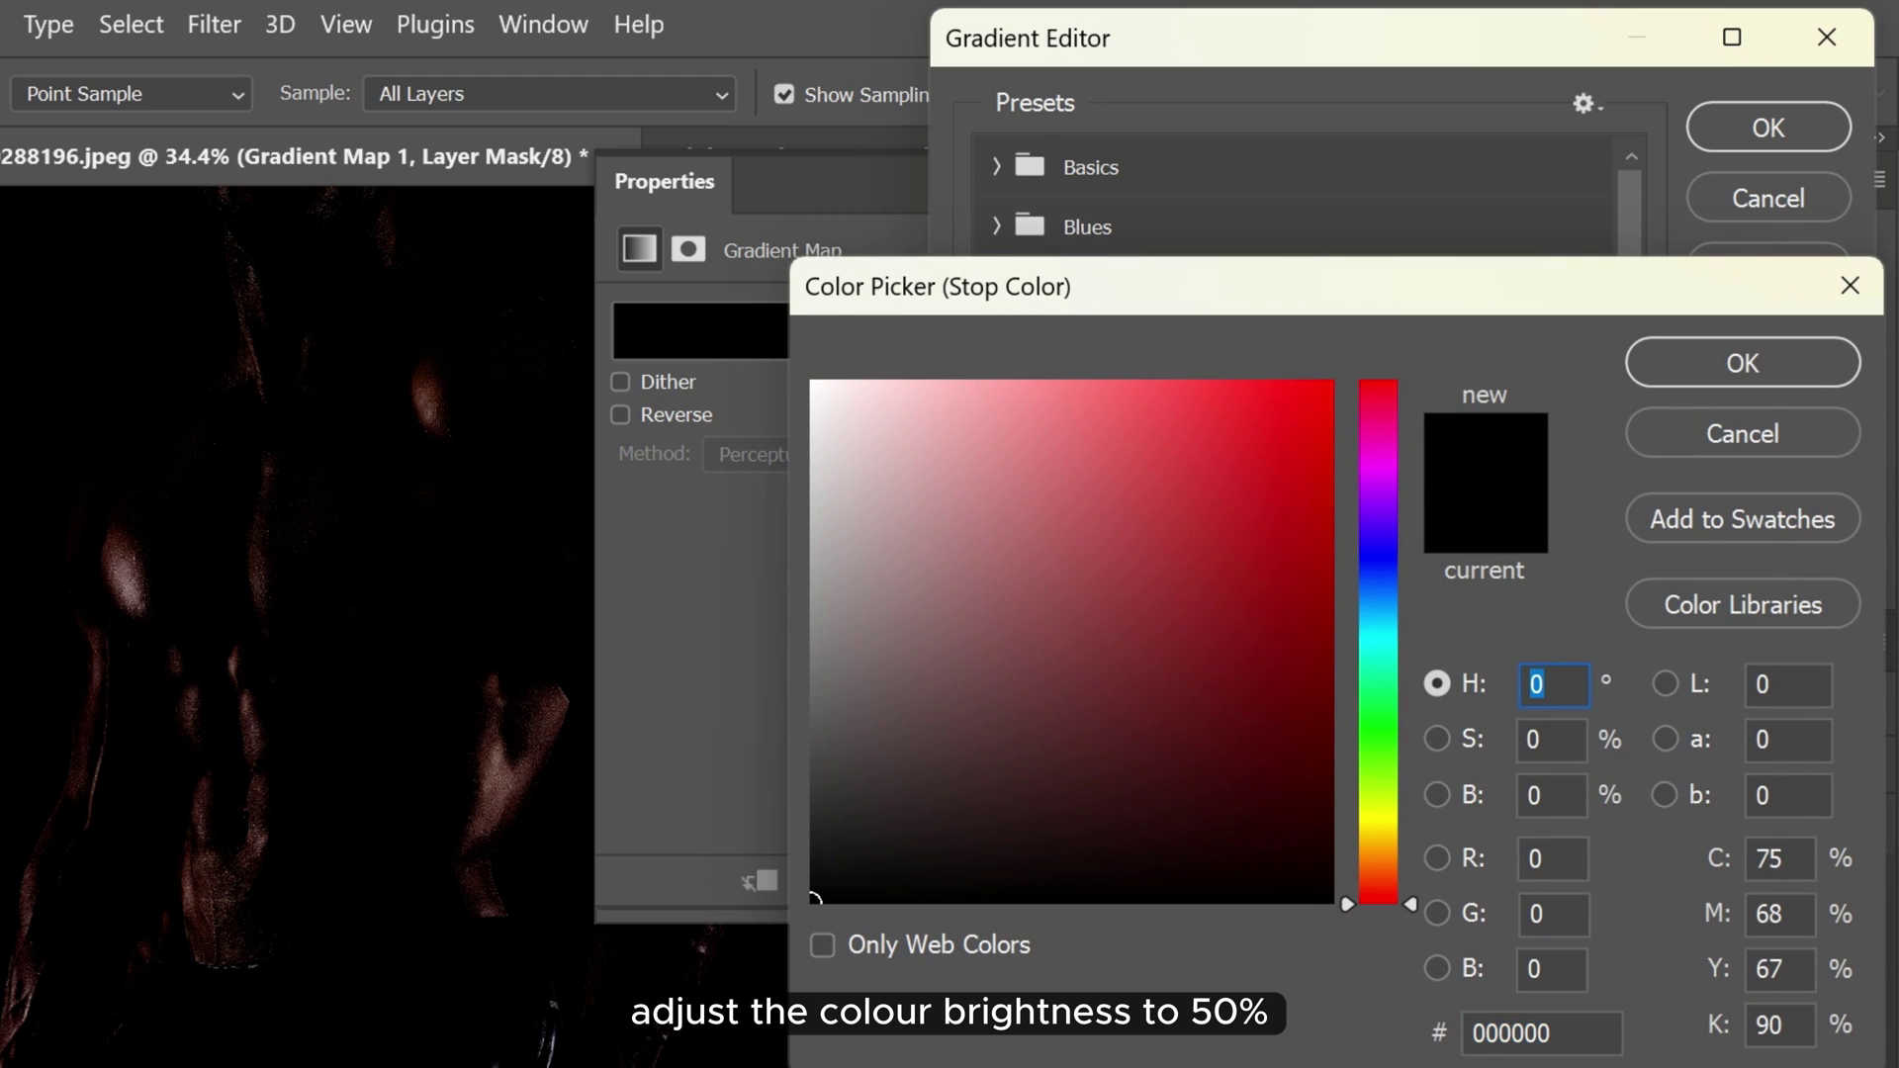
pyautogui.press('Tab')
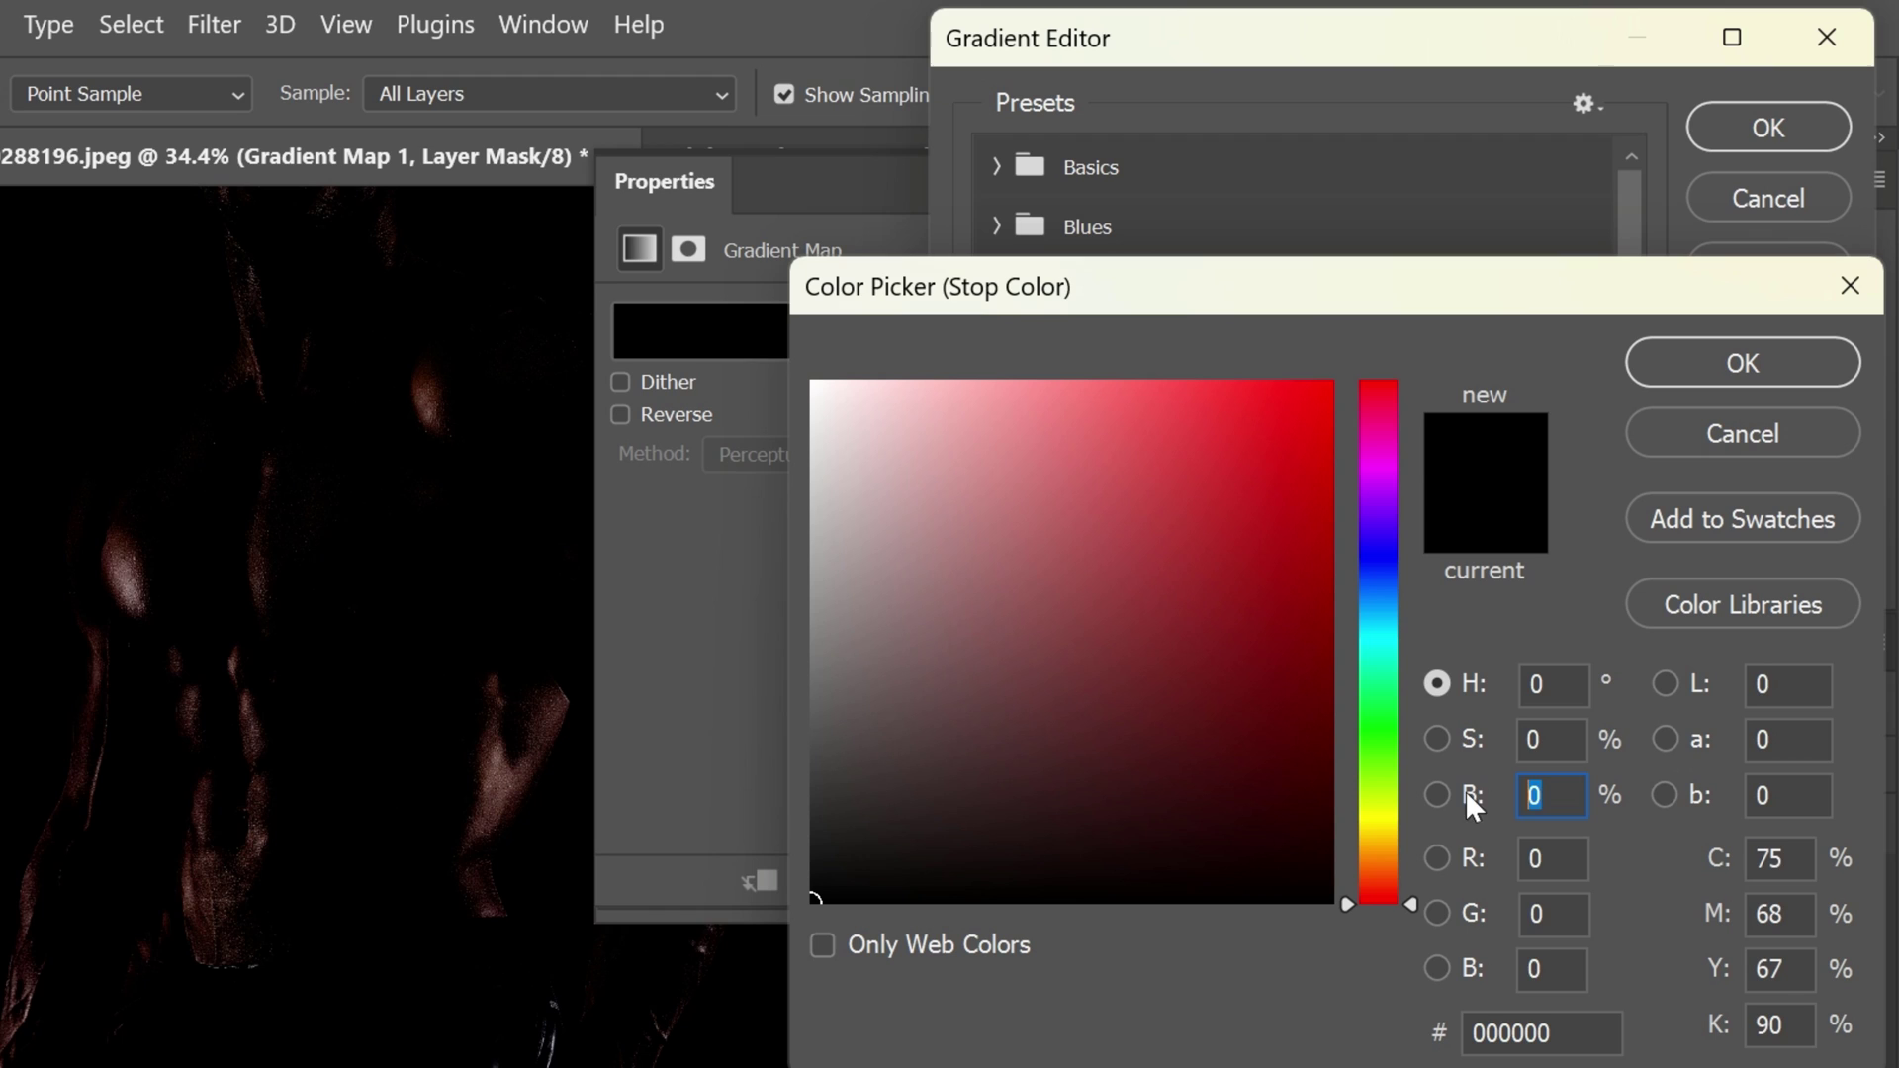
pyautogui.write('50')
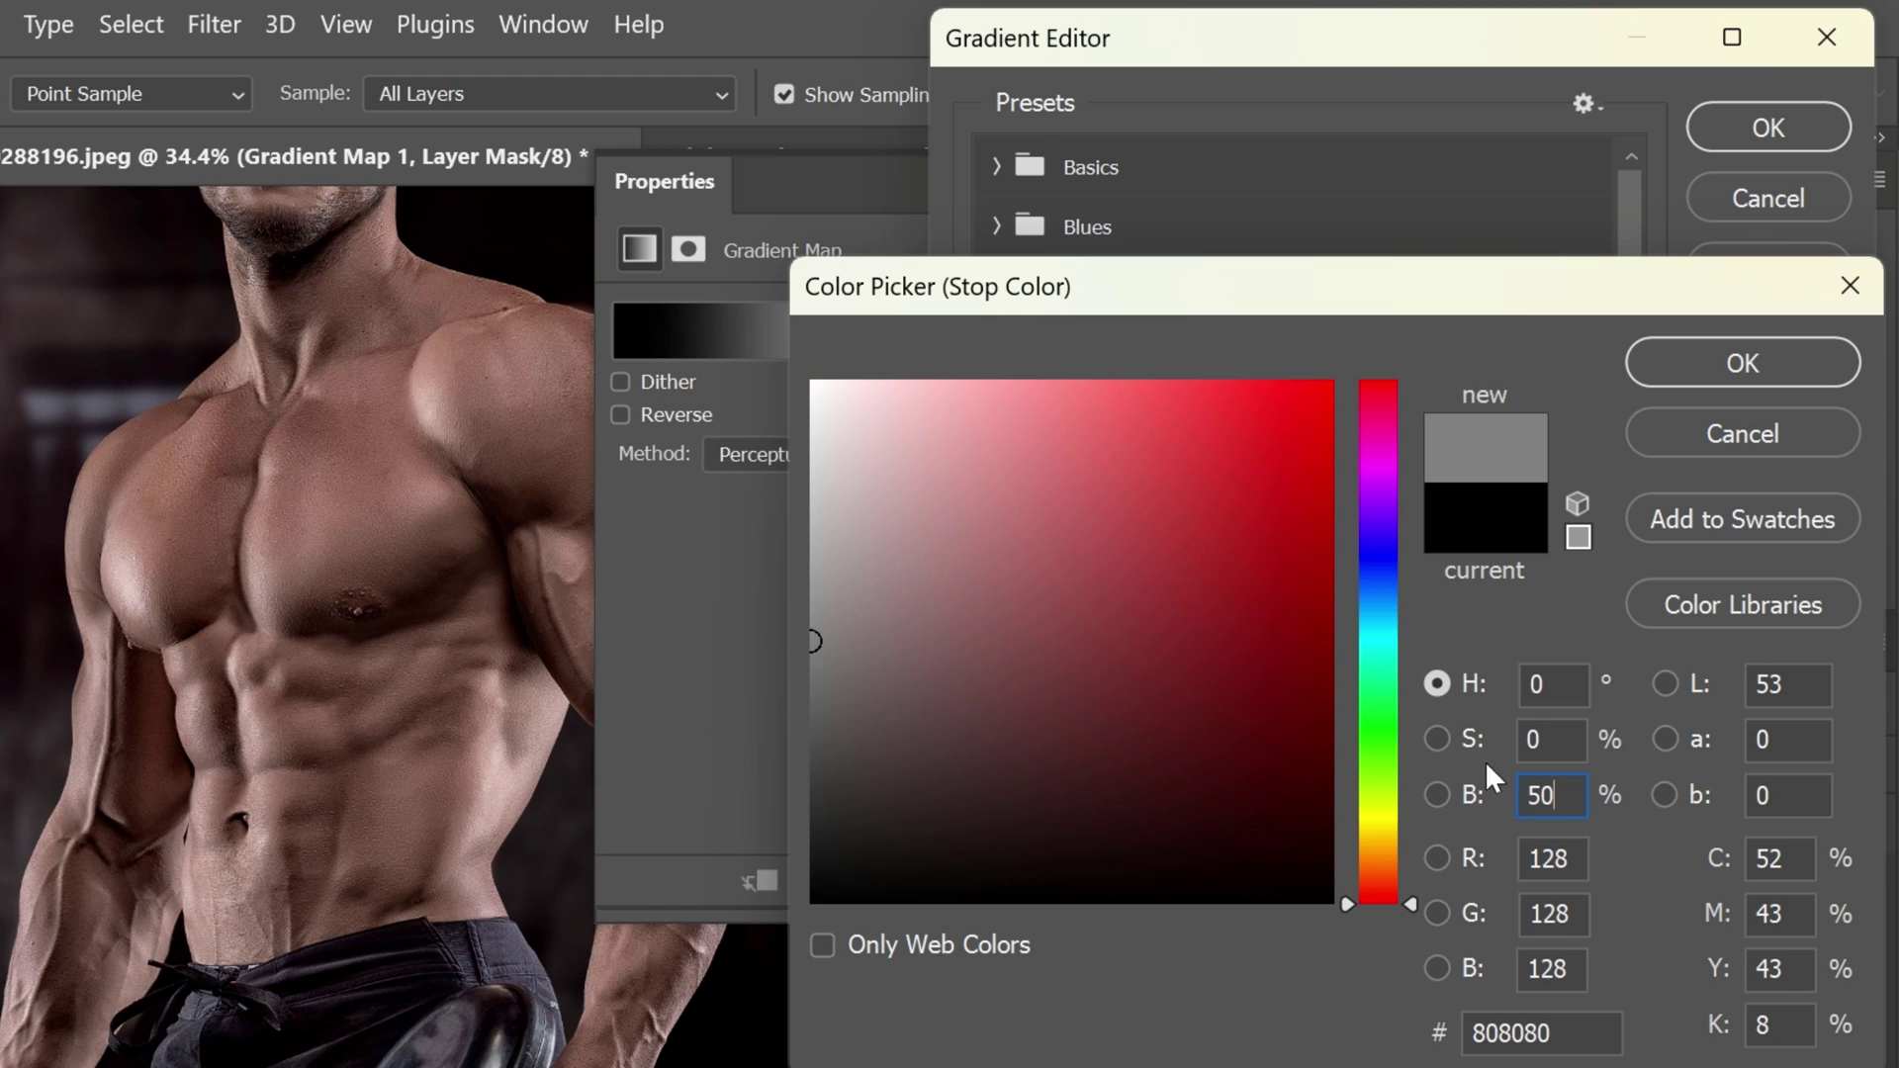
pyautogui.click(1731, 372)
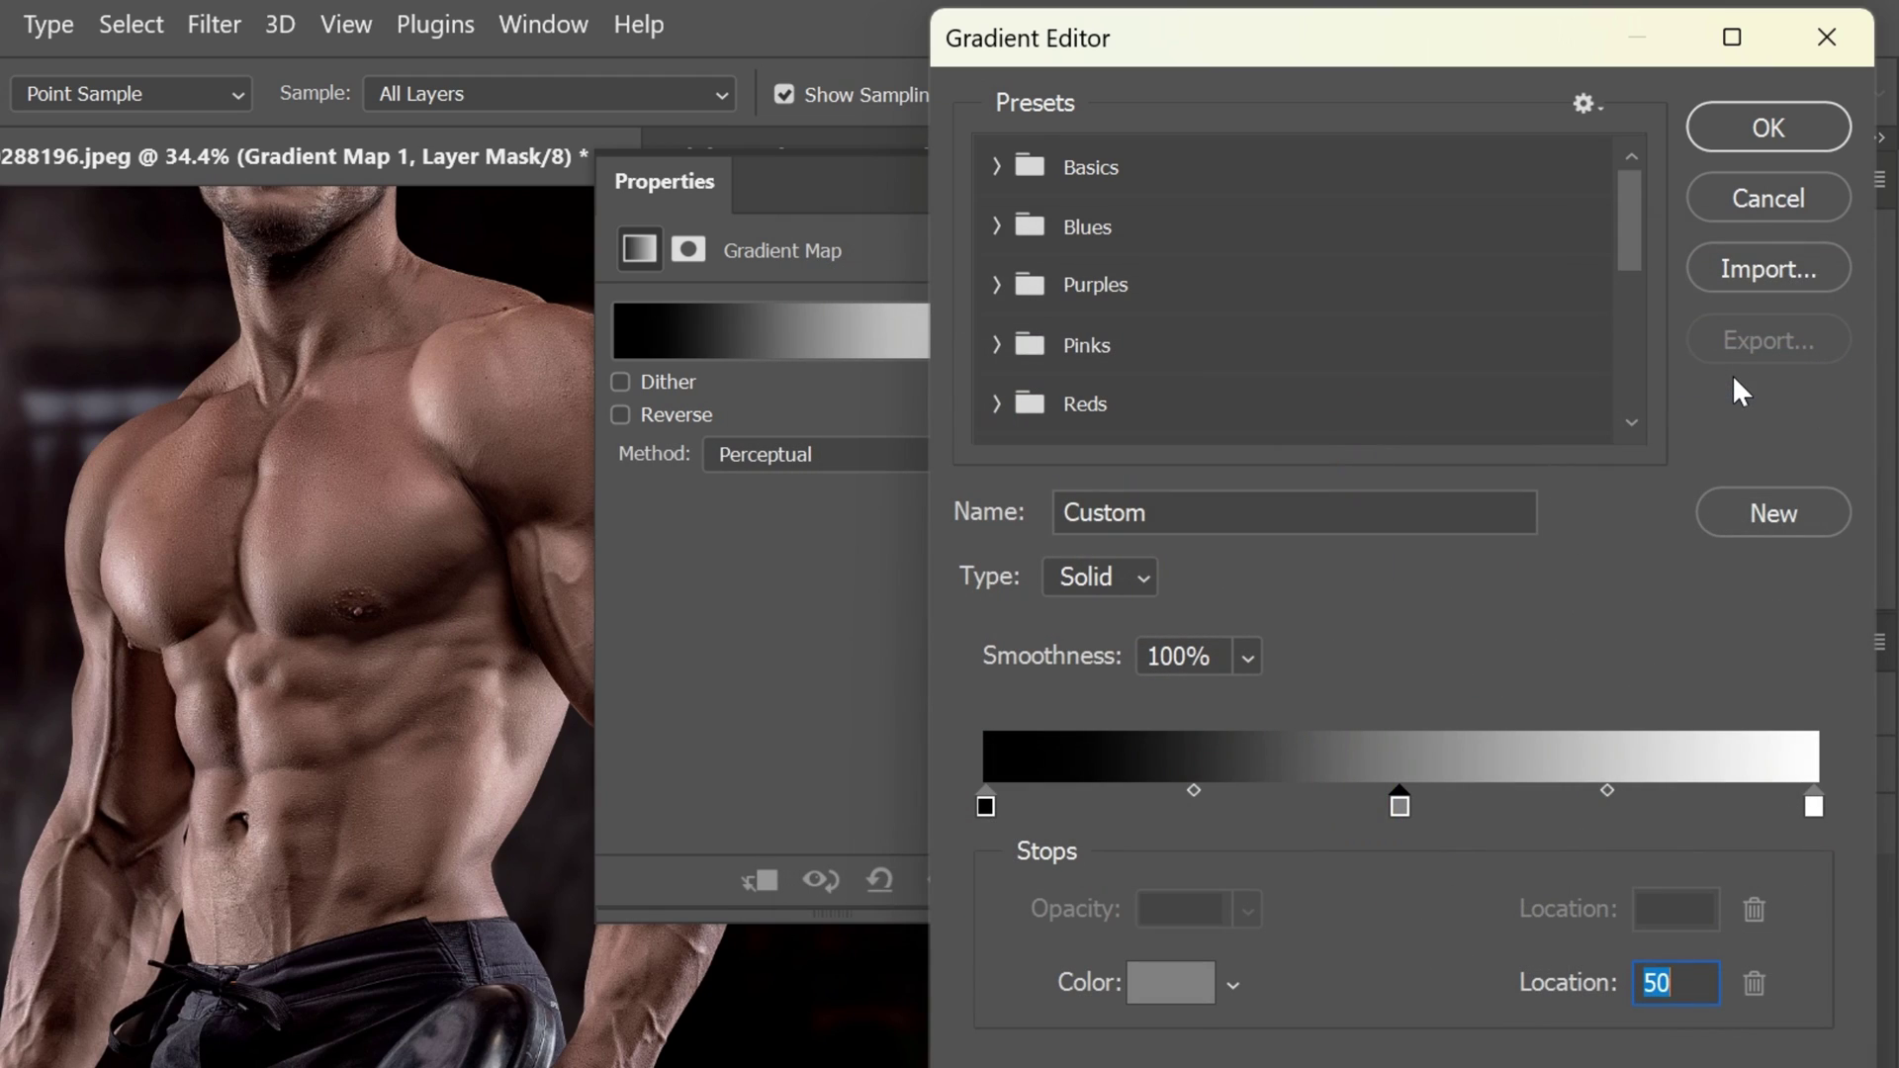
# Add a color stop between the black and middle stops at location 25 with 25% brightness
pyautogui.click(1185, 803)
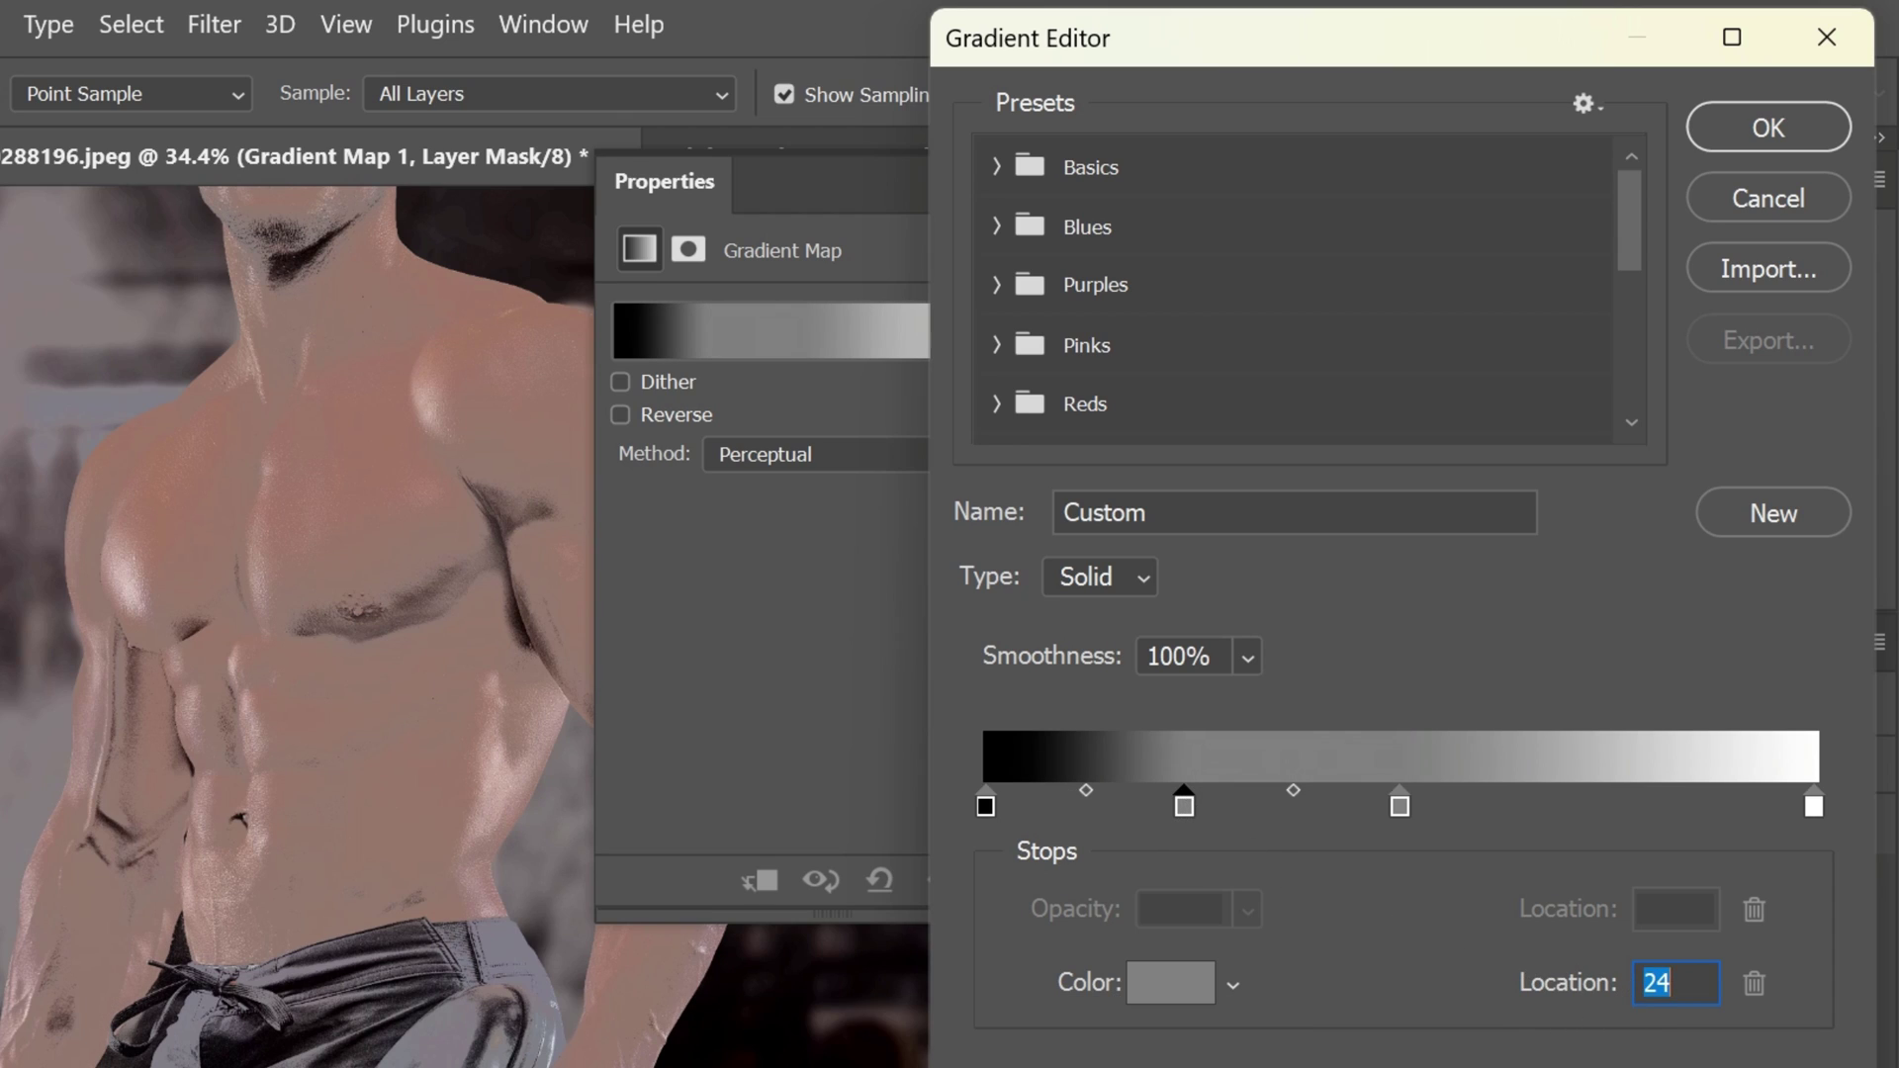
pyautogui.write('25')
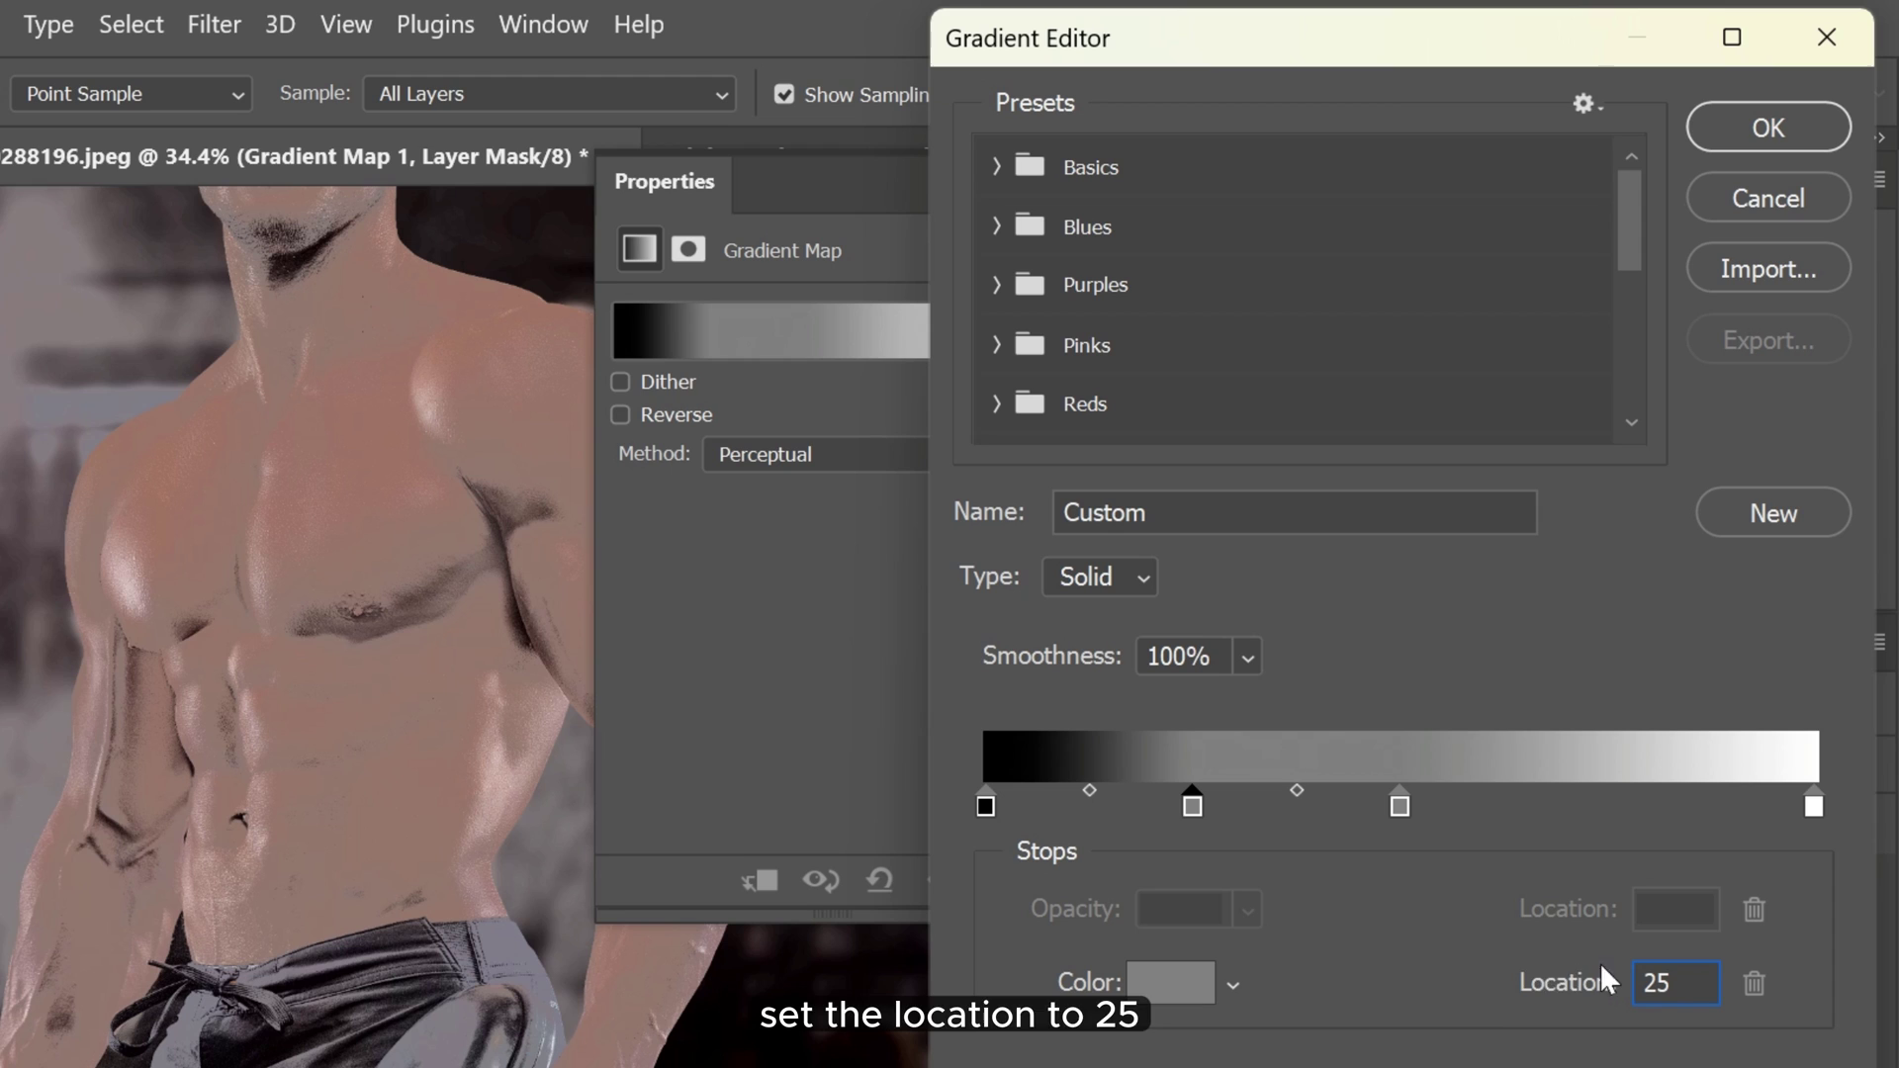
pyautogui.click(1207, 981)
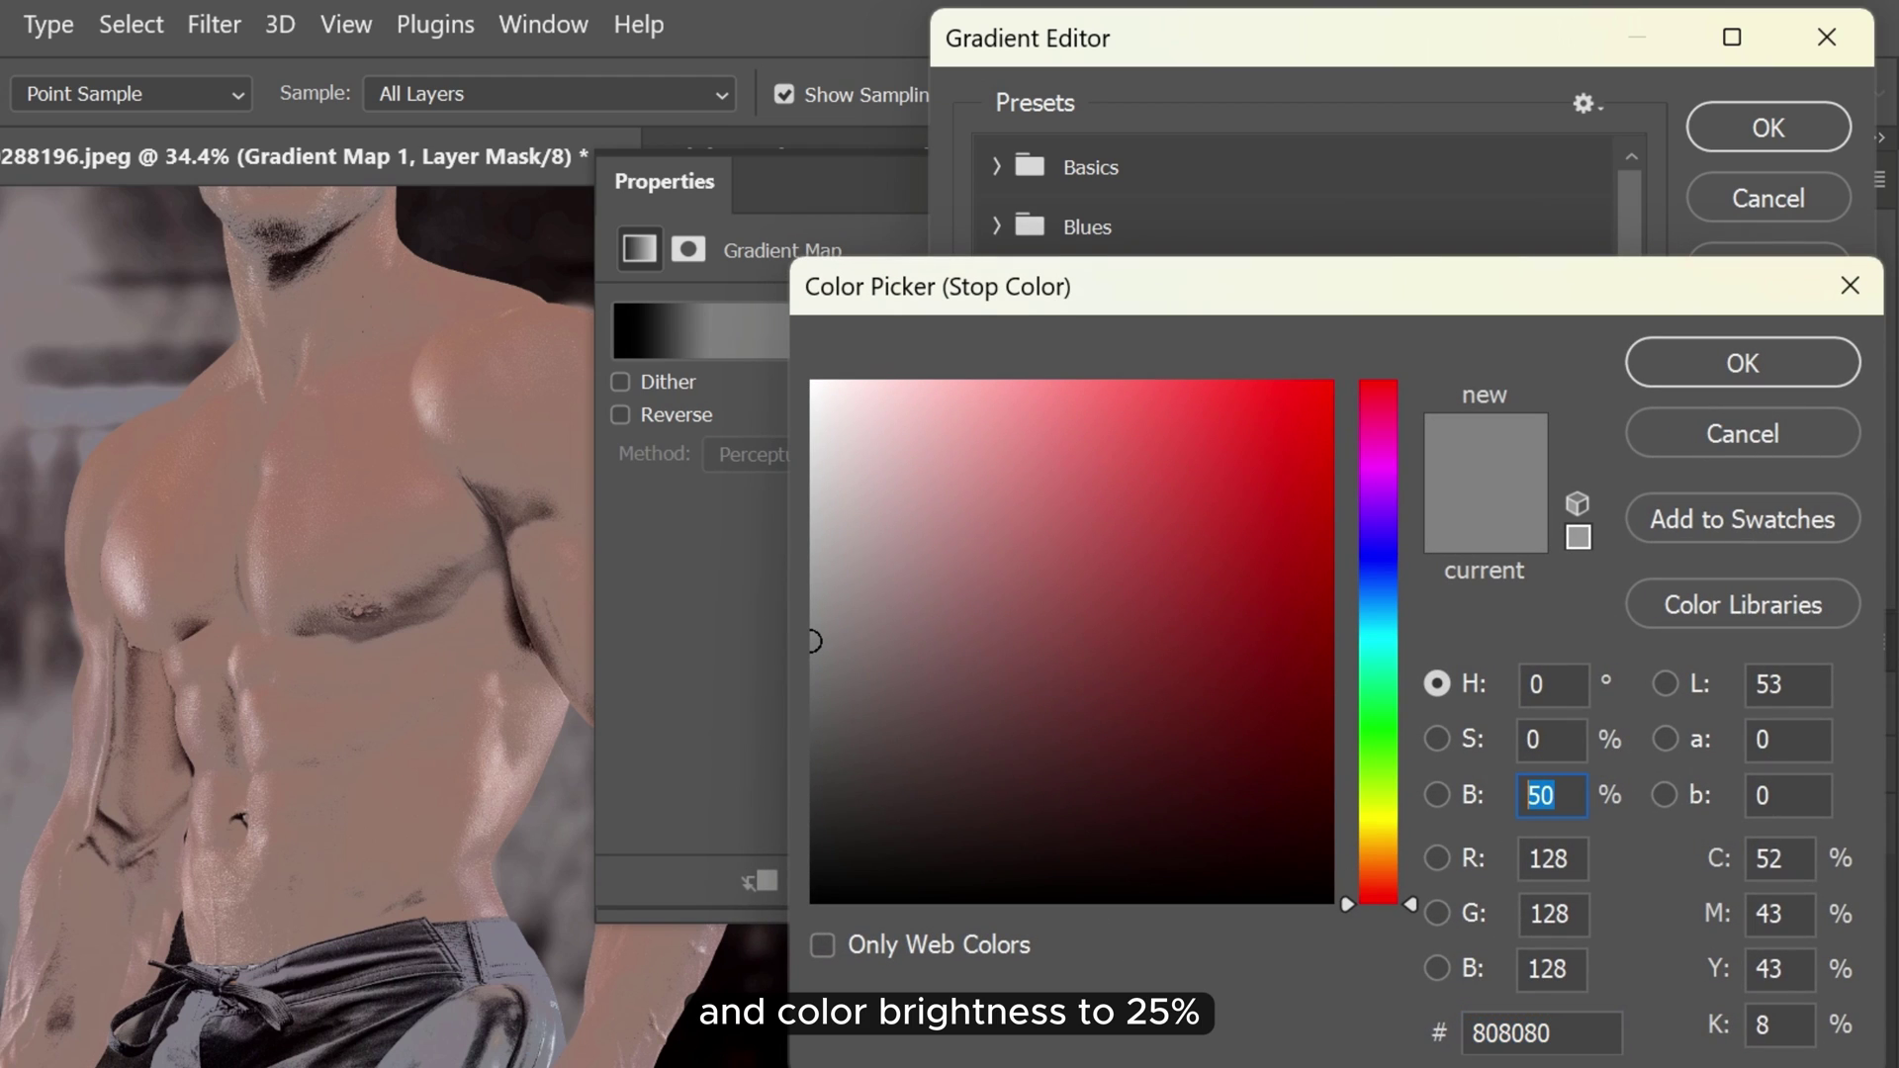
pyautogui.write('25')
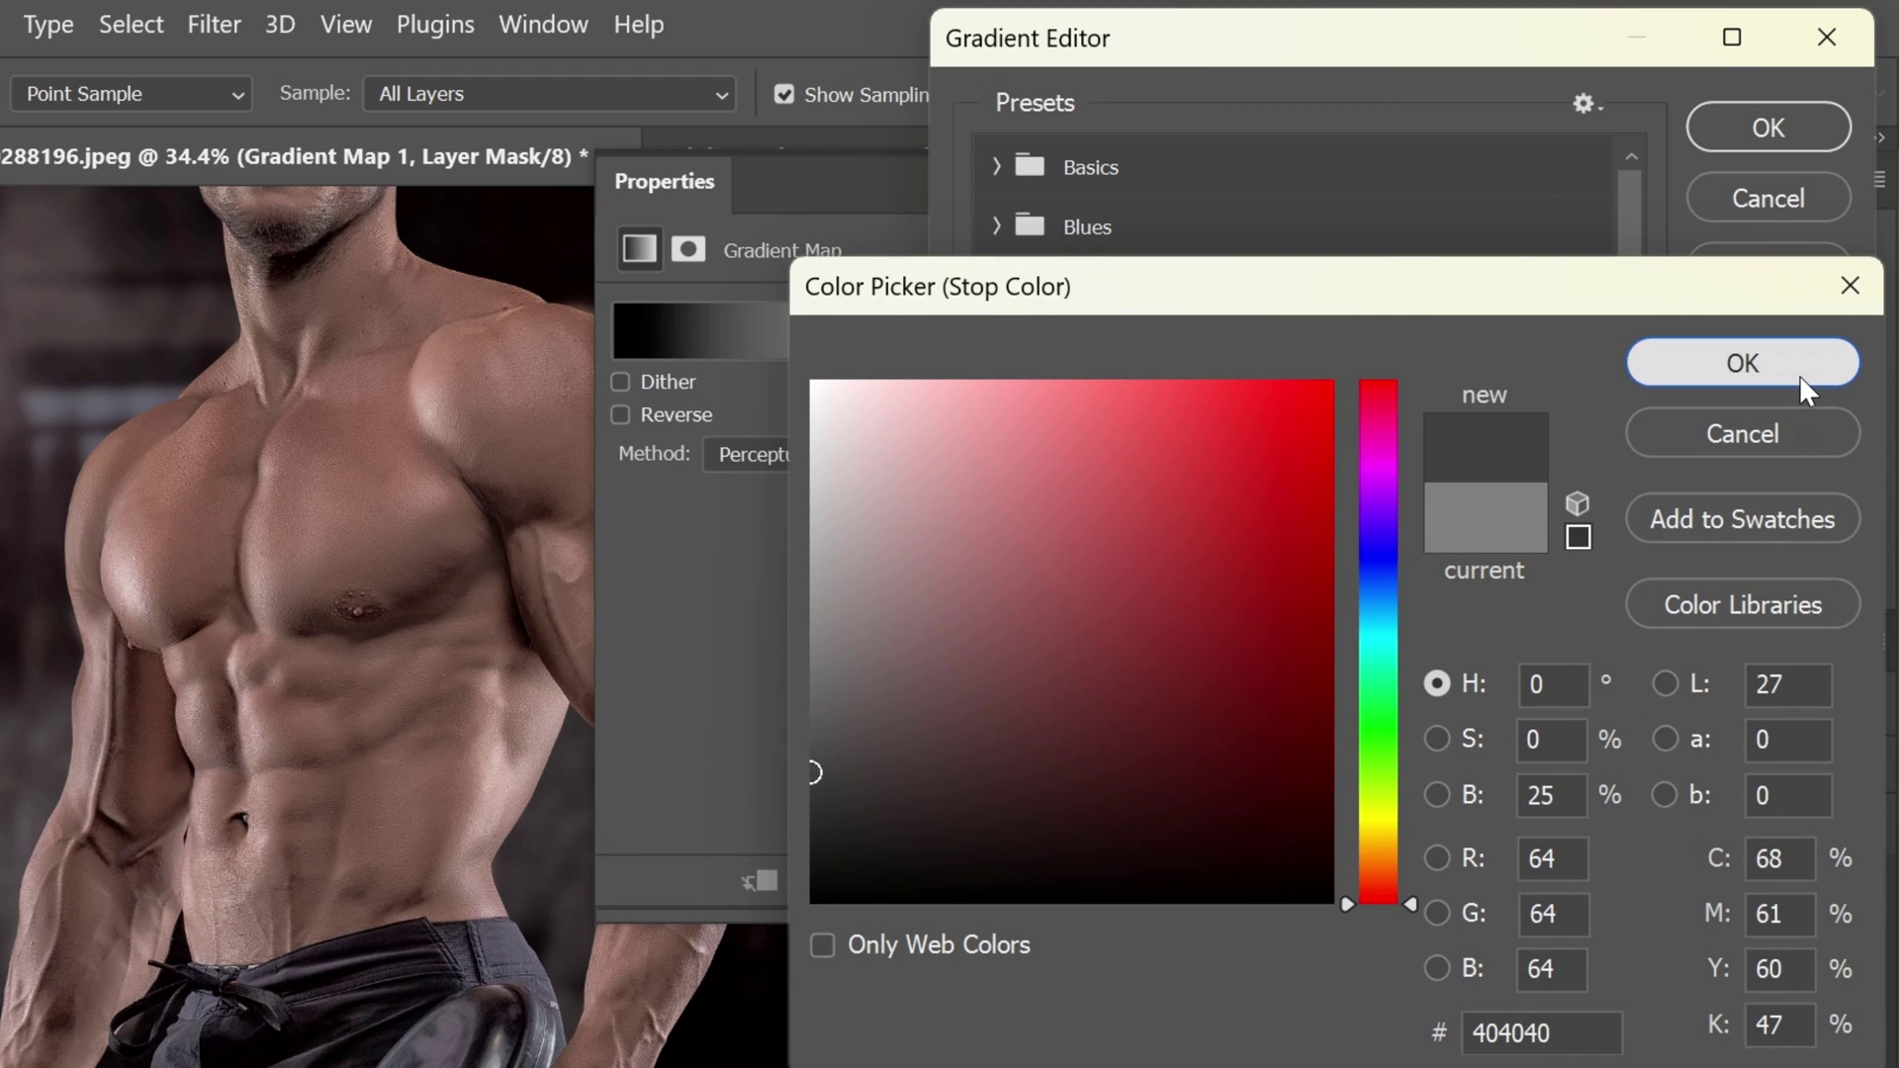
pyautogui.click(1801, 374)
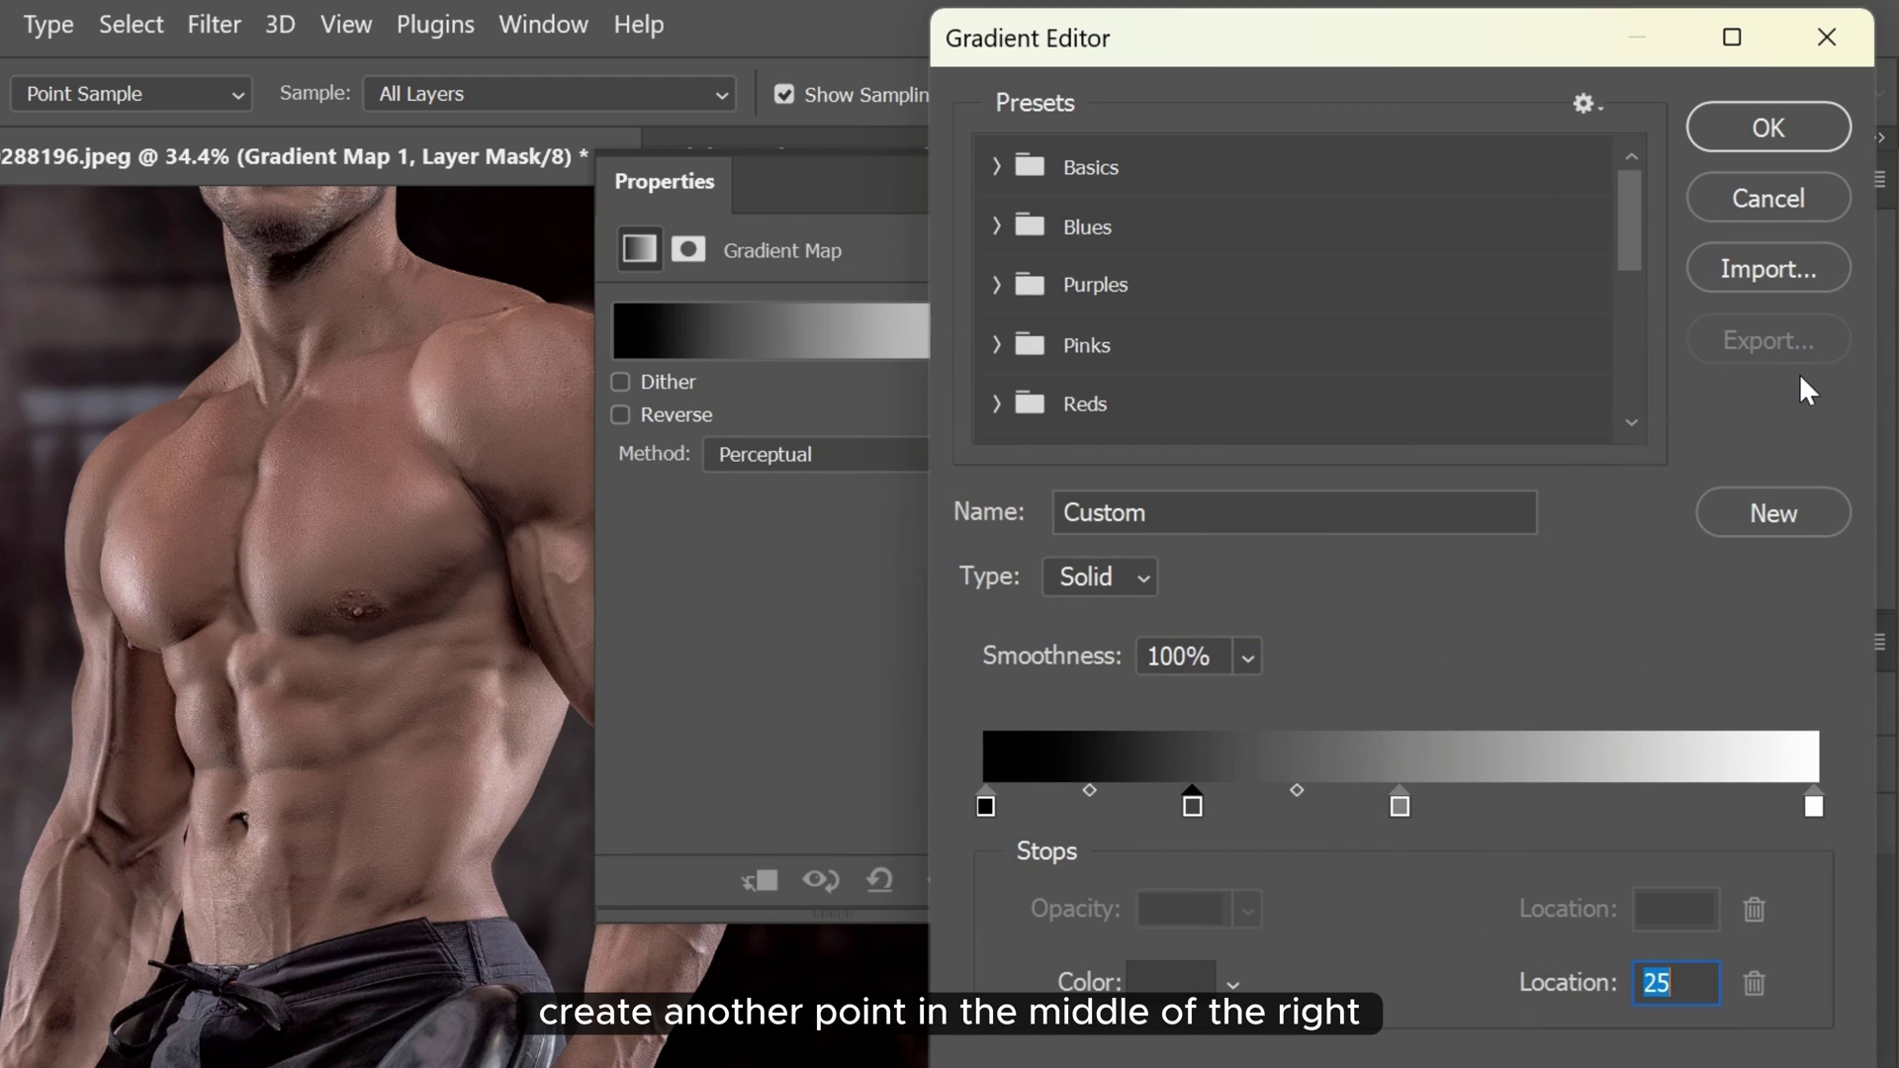
# Add a color stop between the middle and white stops at location 75 with 75% brightness
pyautogui.click(1607, 806)
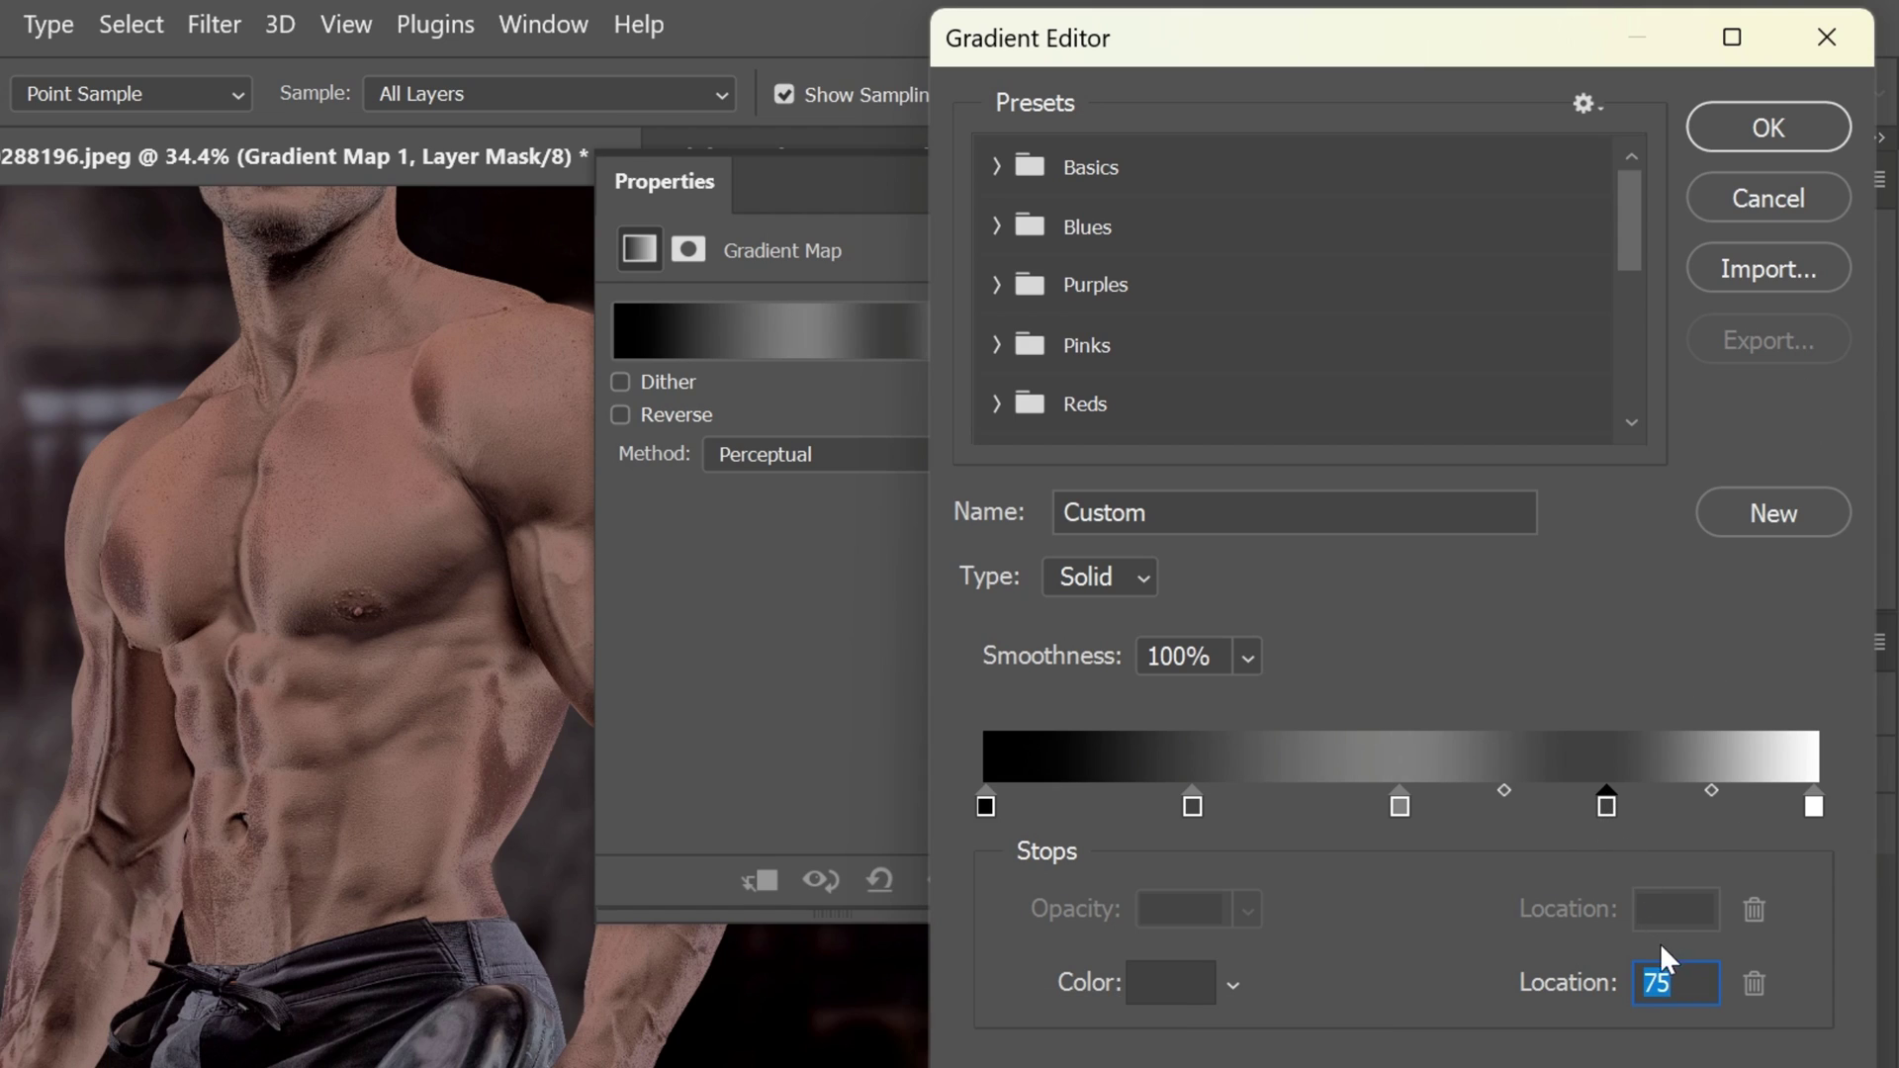
pyautogui.moveTo(1672, 982); pyautogui.dragTo(1658, 982)
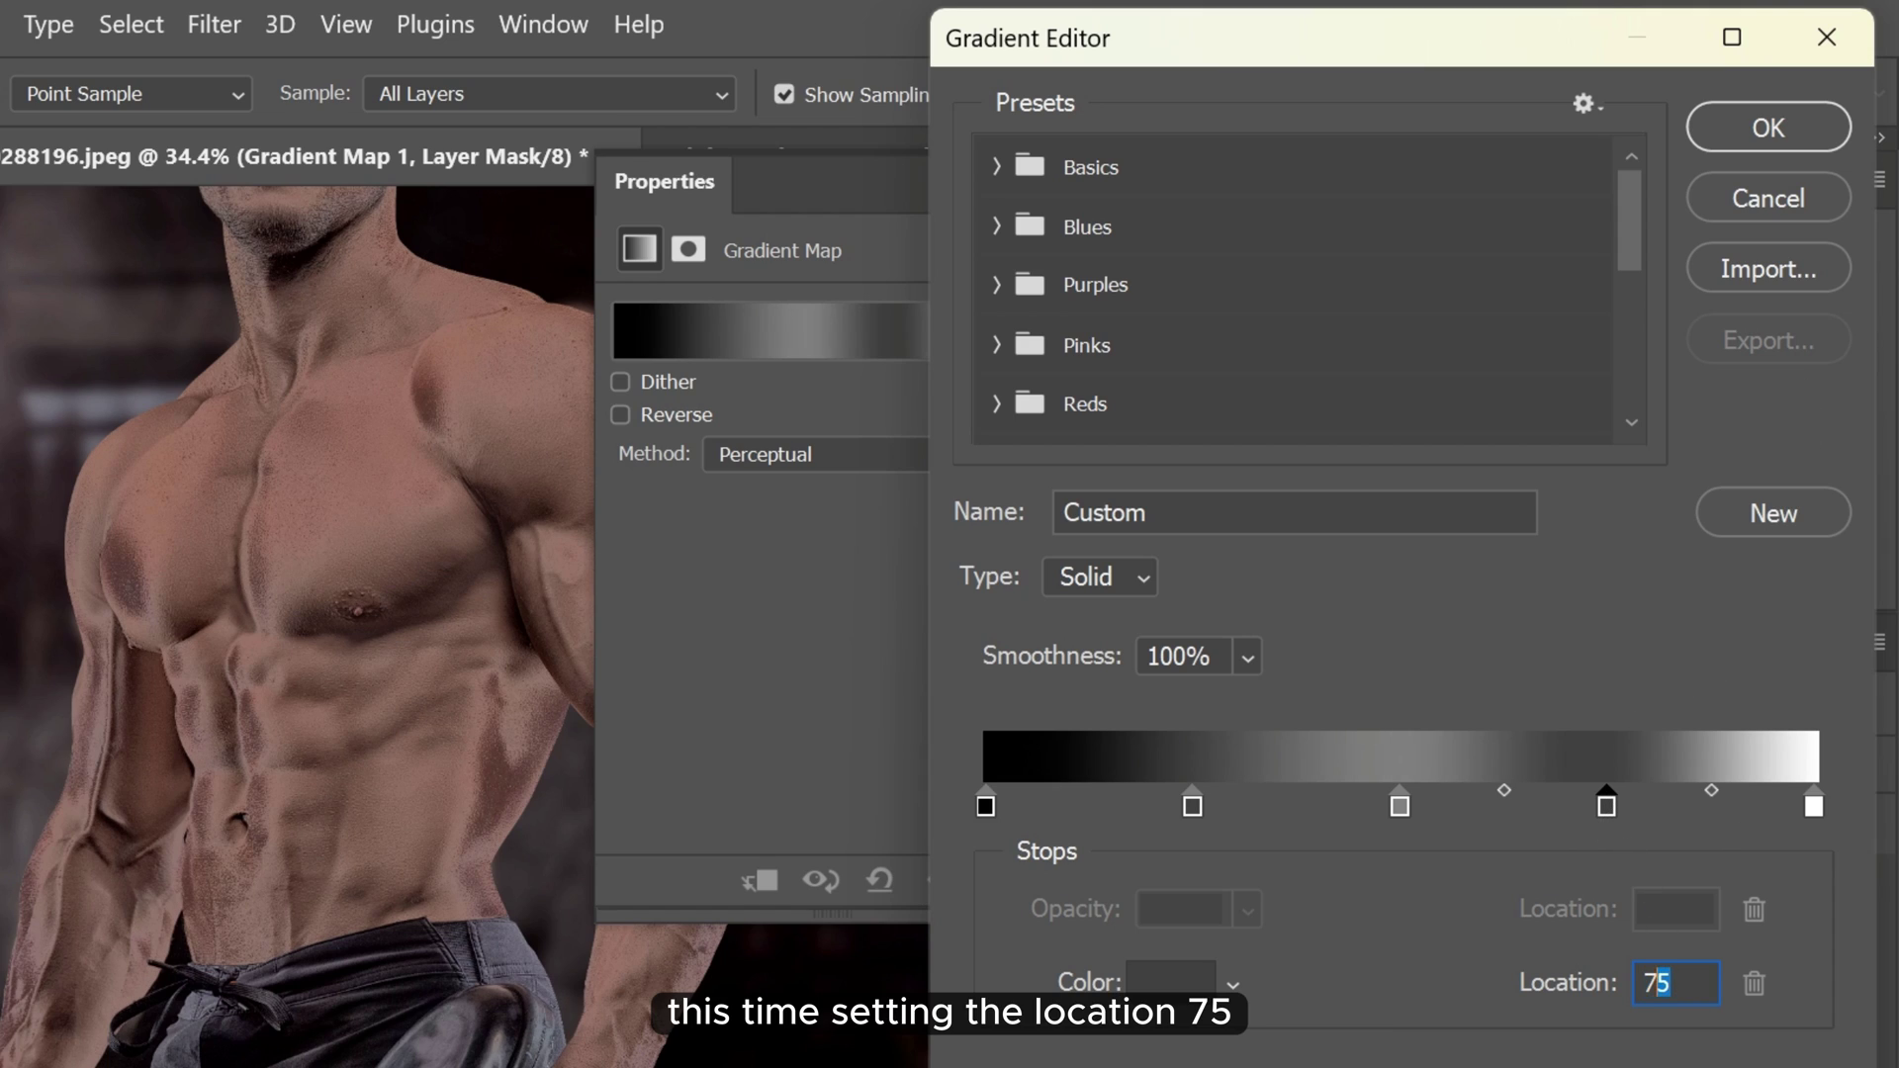
pyautogui.click(1186, 984)
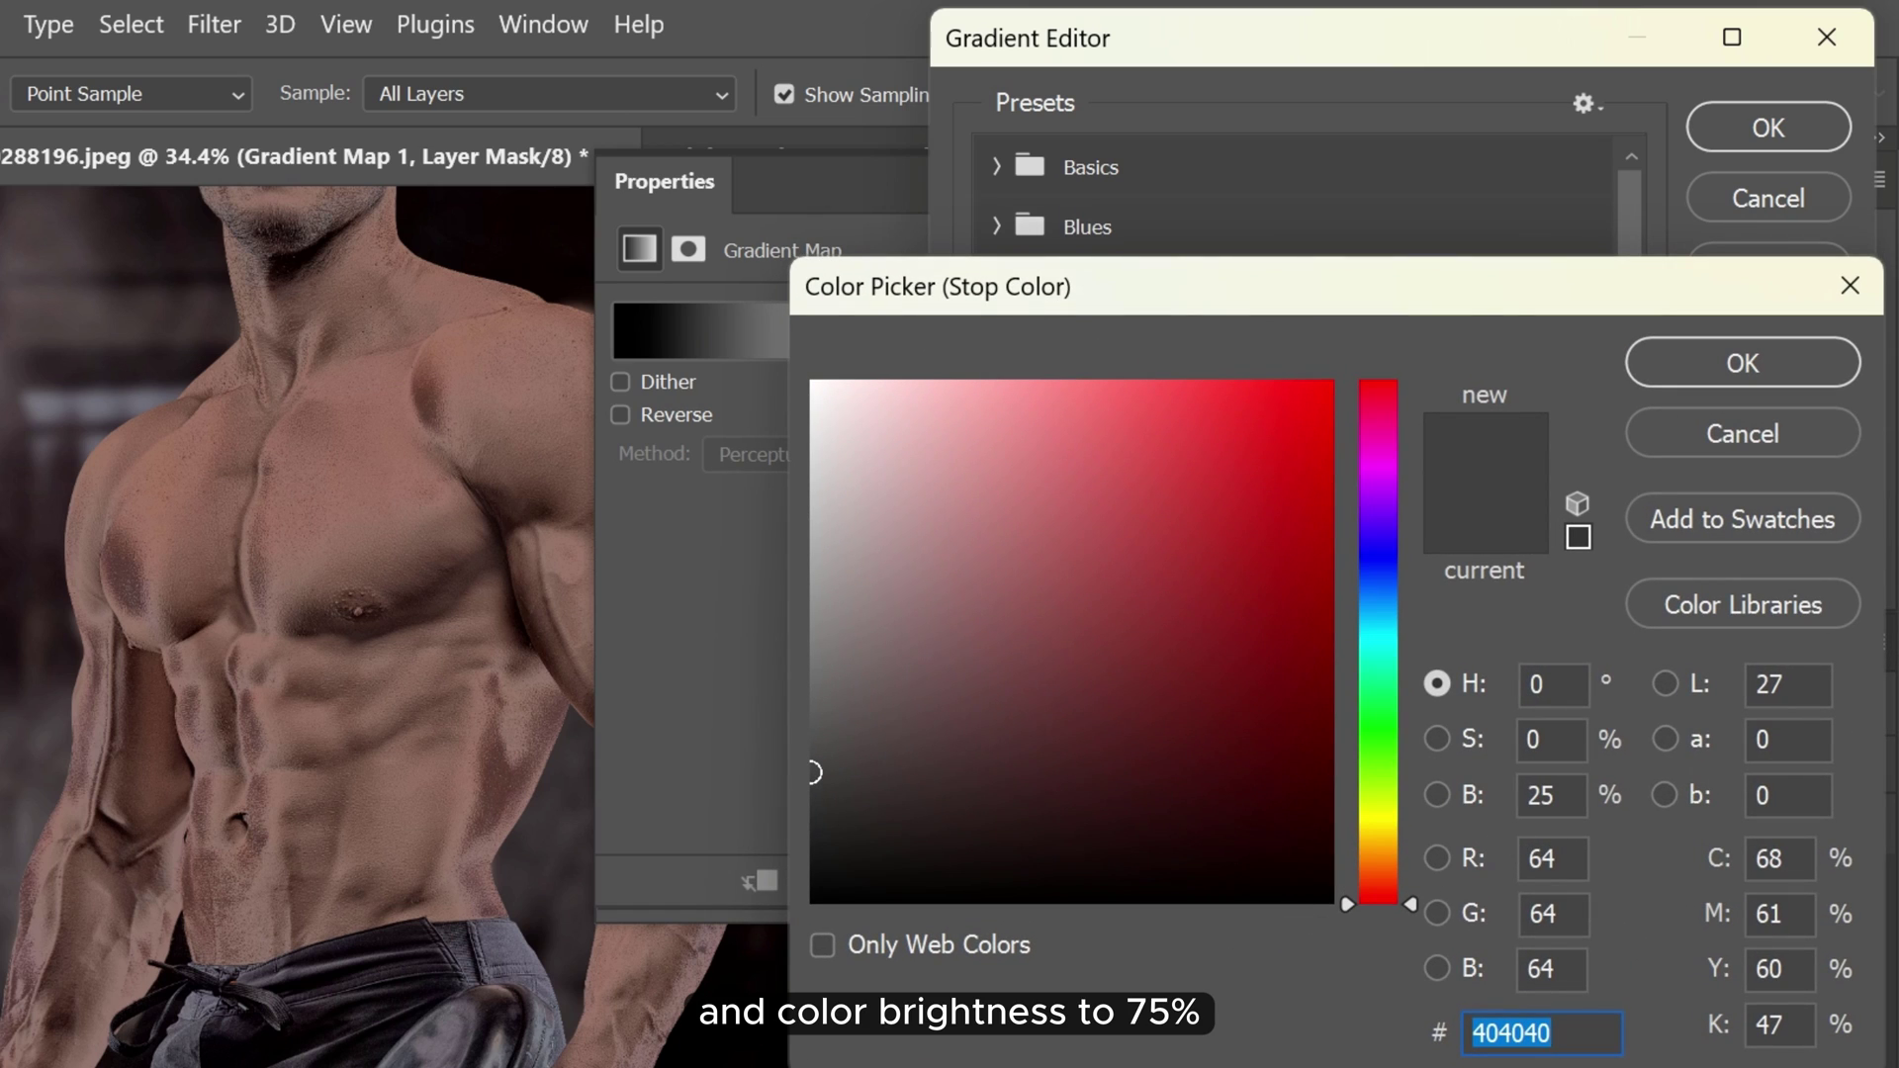
pyautogui.press('BackSpace')
pyautogui.write('7')
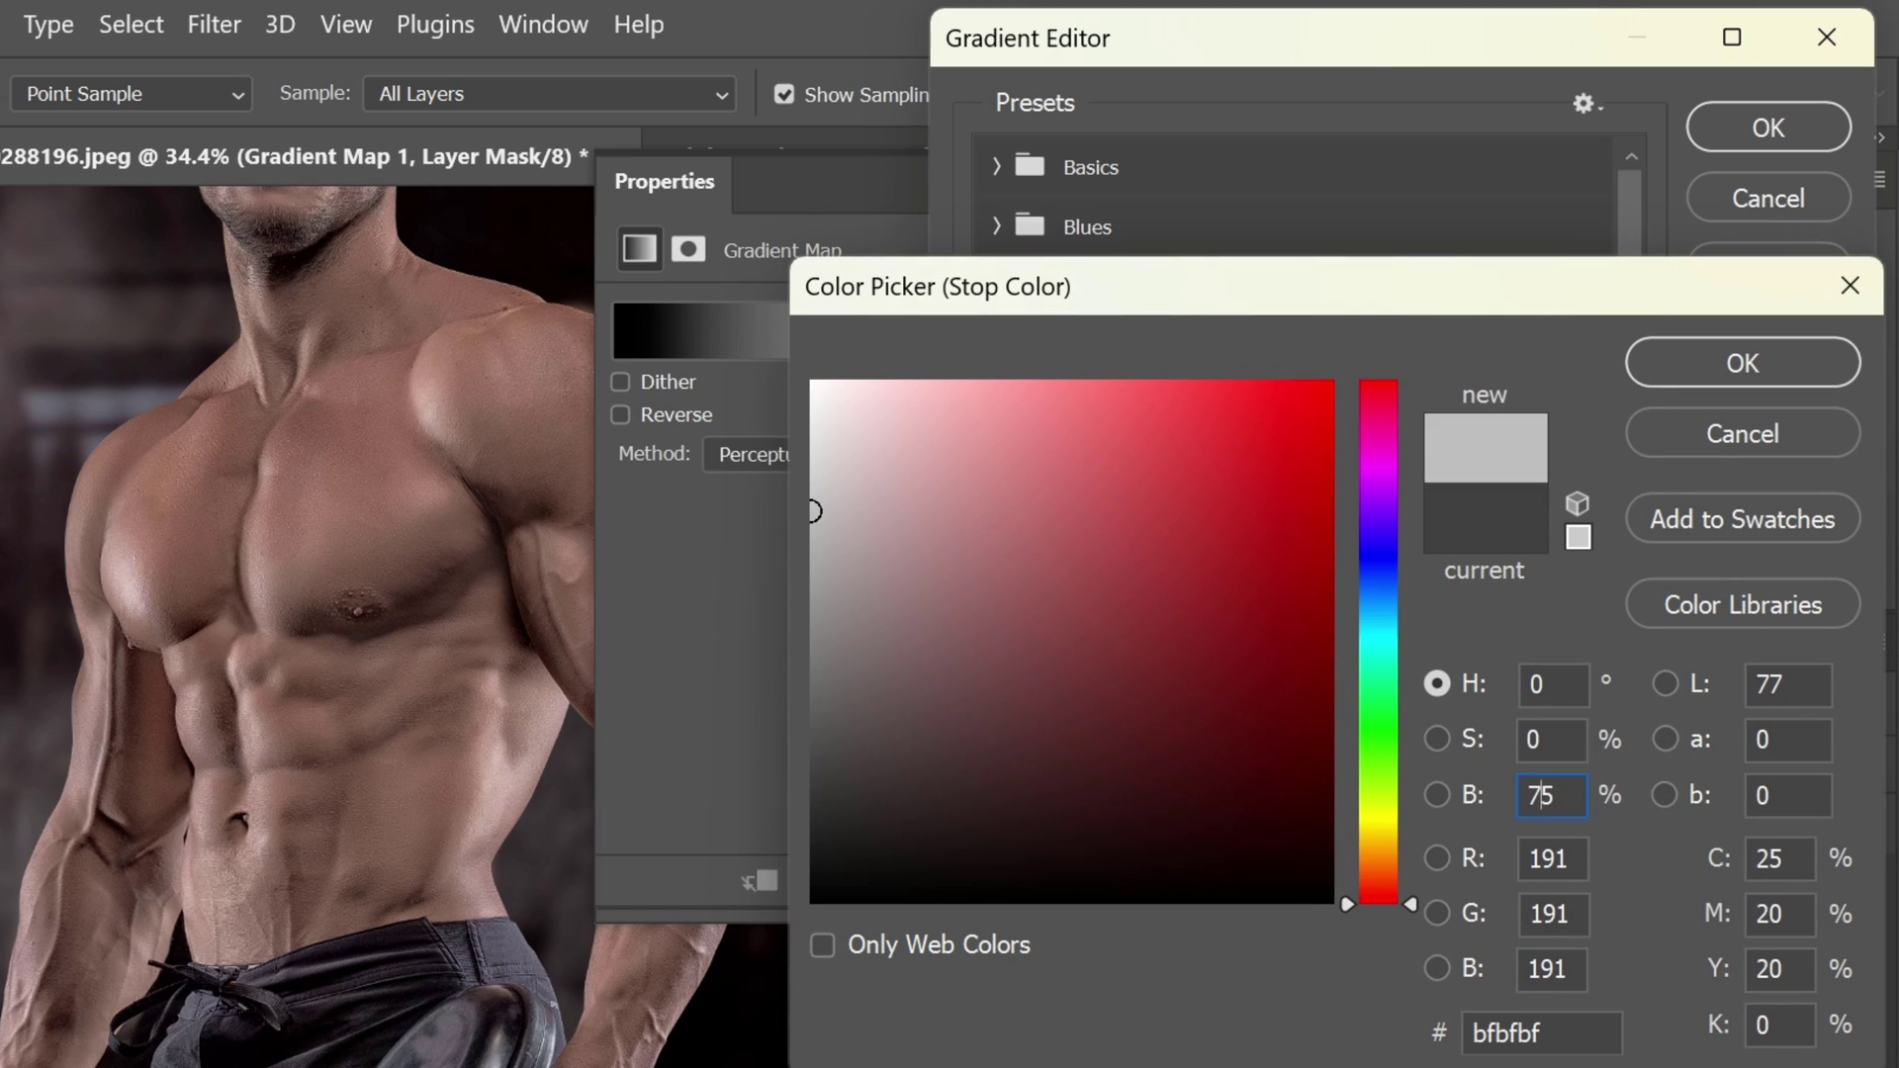
pyautogui.click(1753, 358)
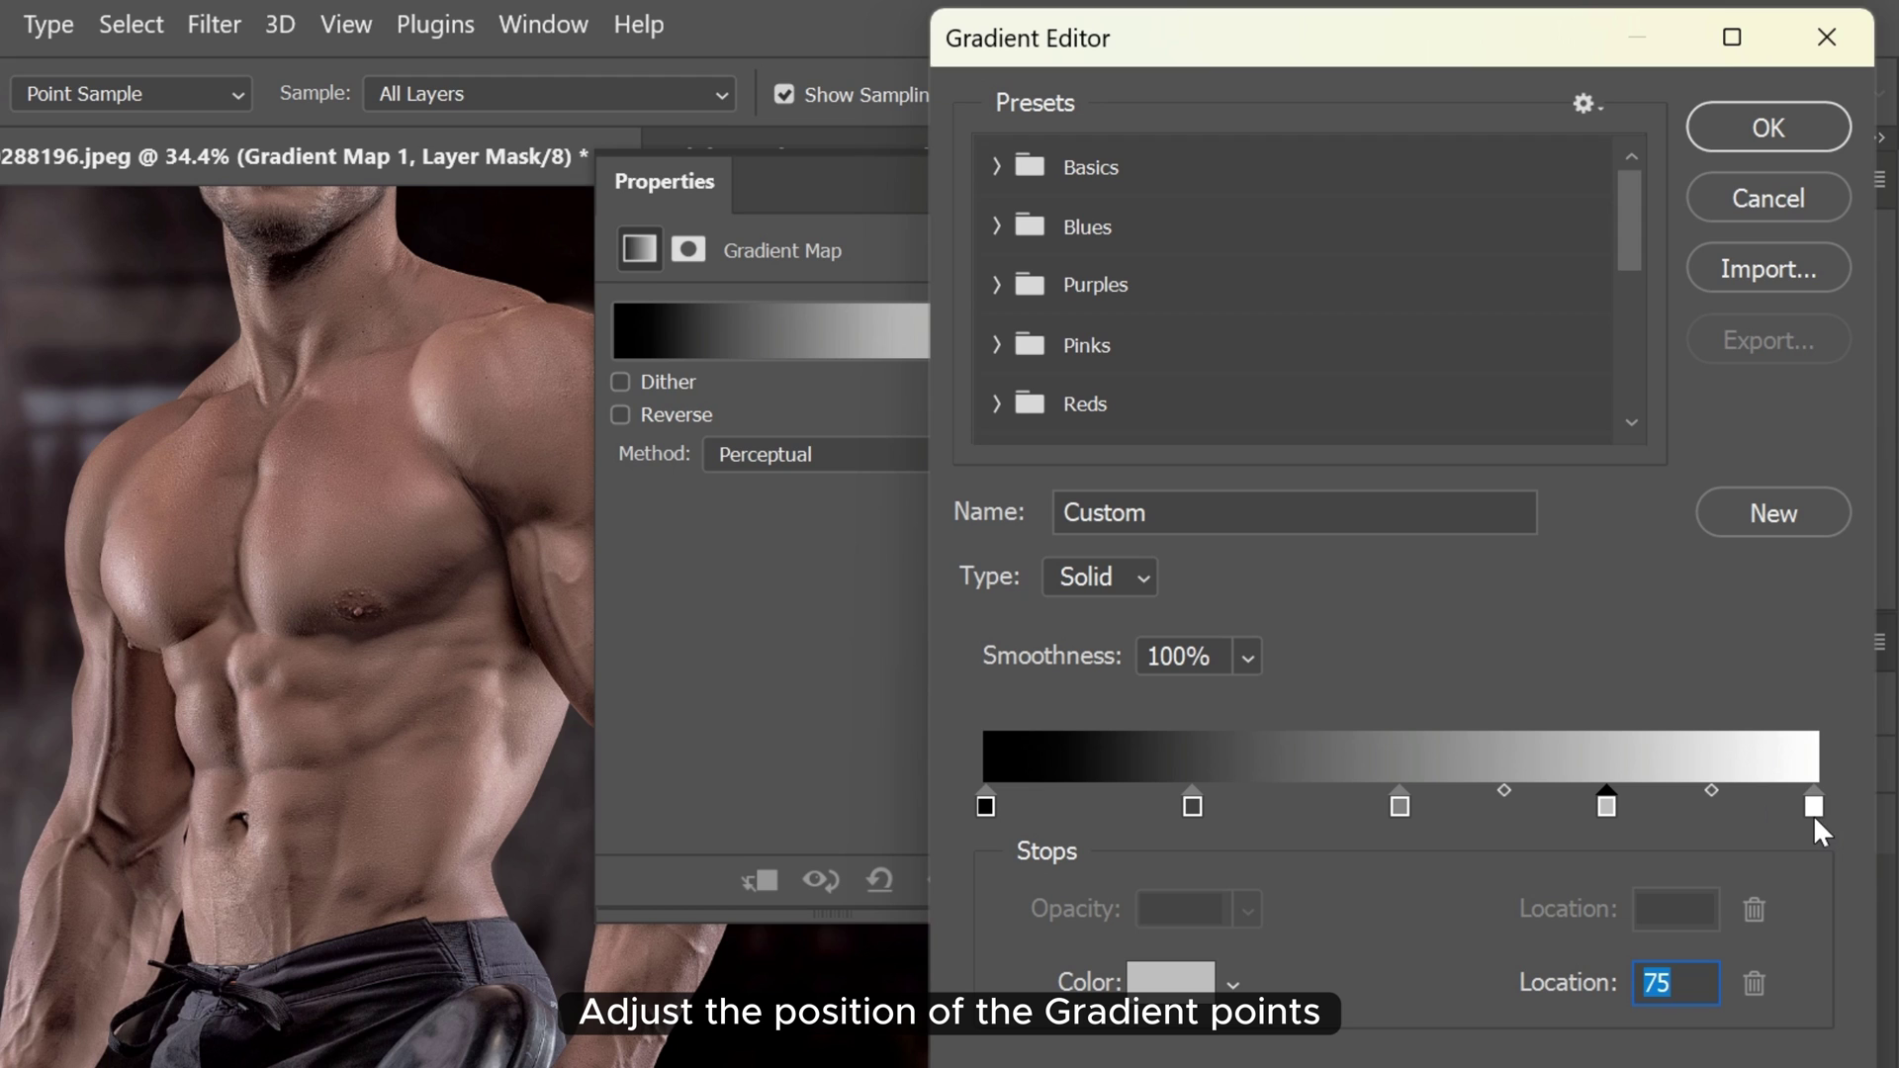
# Shift the white stop inward and the mid-gray stop slightly toward white, place dark gray at 30 and light gray at 61, and accept the gradient
pyautogui.moveTo(1814, 808); pyautogui.dragTo(1652, 808)
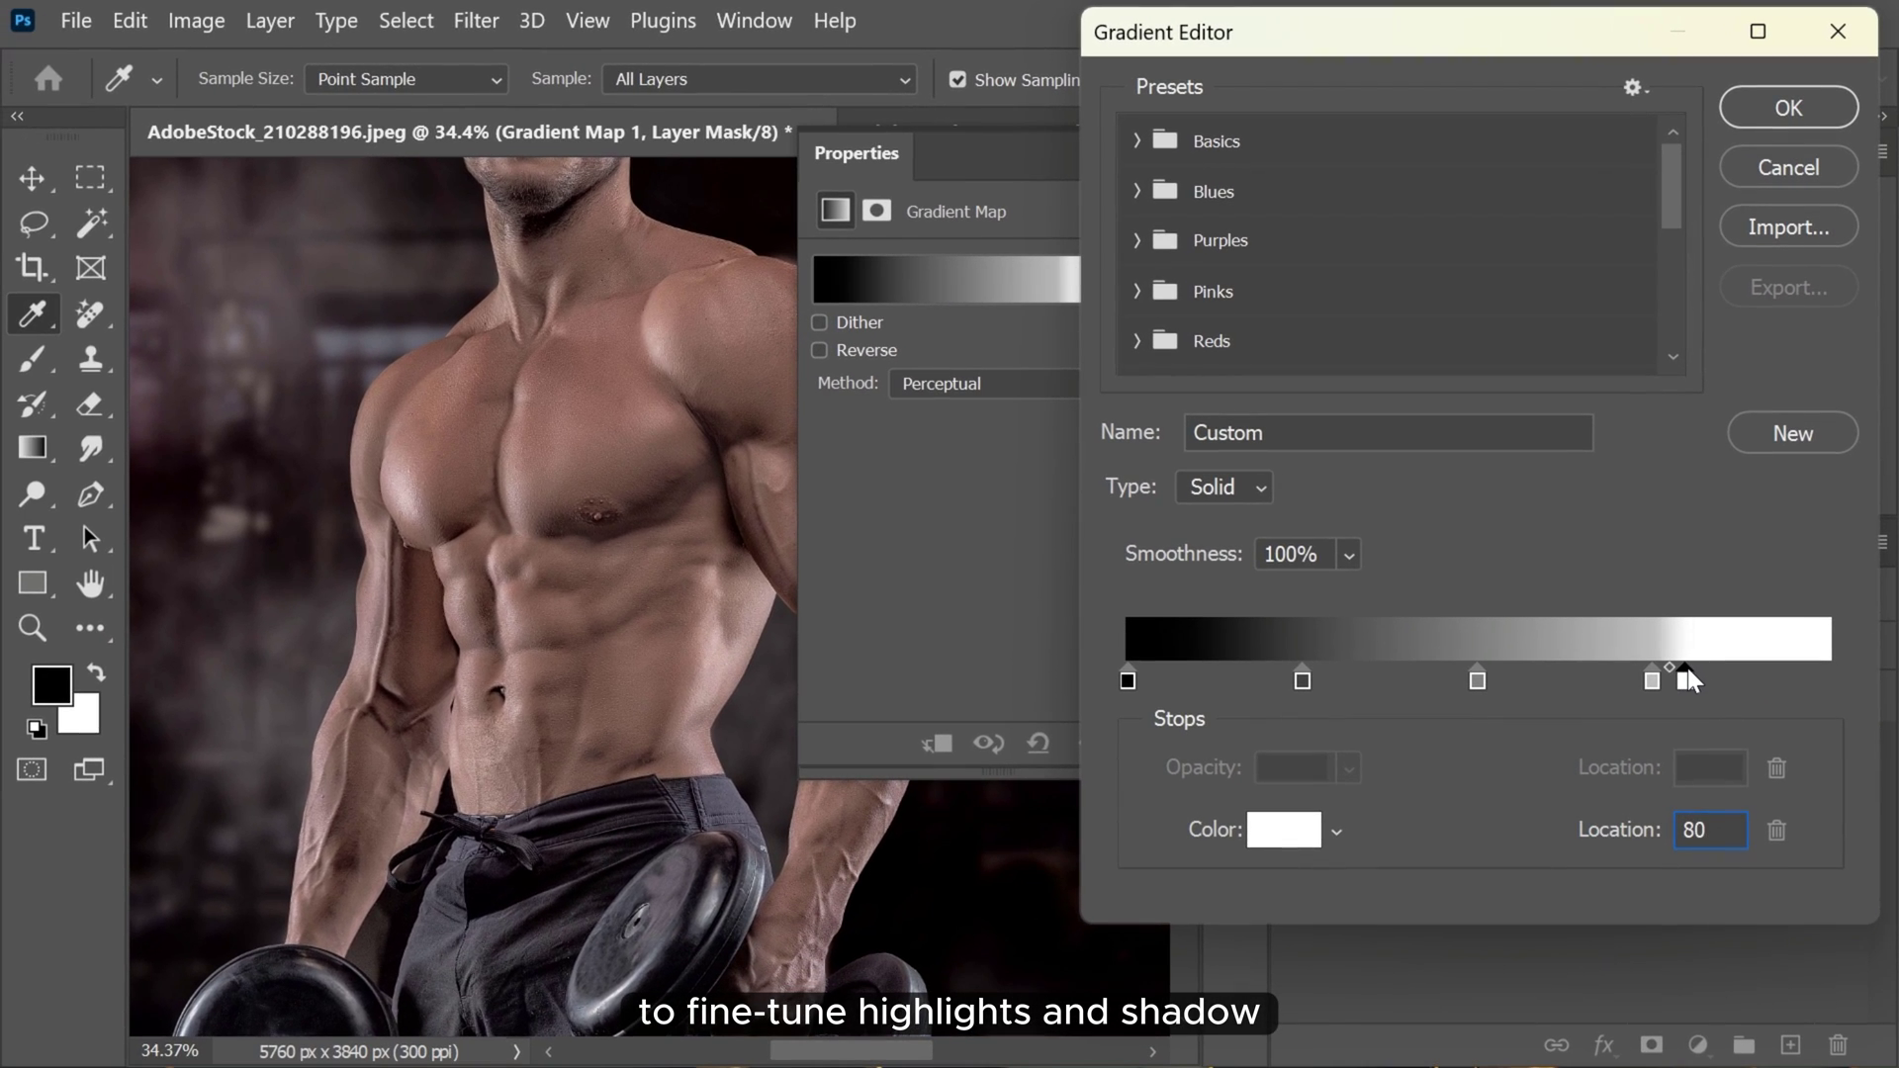
pyautogui.moveTo(1652, 679); pyautogui.dragTo(1549, 681)
pyautogui.click(1478, 681)
pyautogui.moveTo(1499, 681); pyautogui.dragTo(1458, 669)
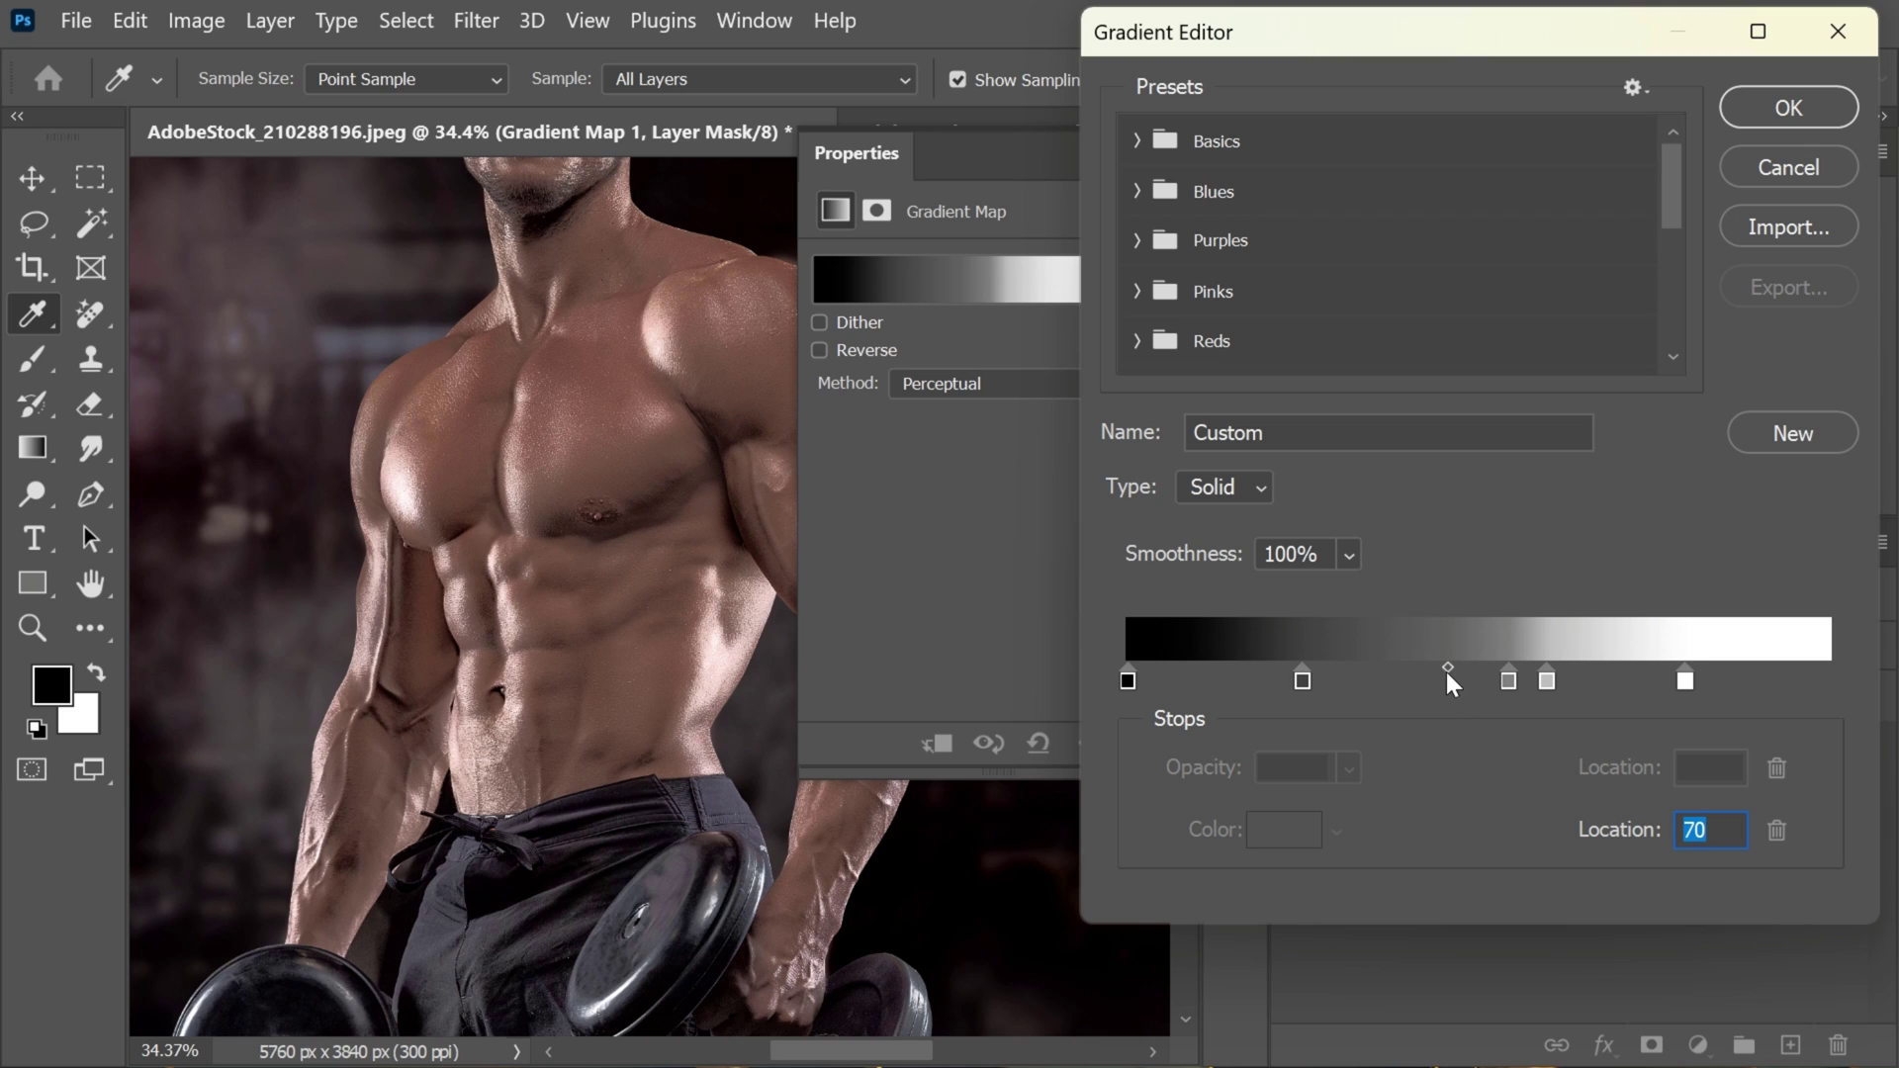
pyautogui.moveTo(1302, 681)
pyautogui.mouseDown()
pyautogui.moveTo(1362, 680)
pyautogui.moveTo(1338, 681)
pyautogui.mouseUp()
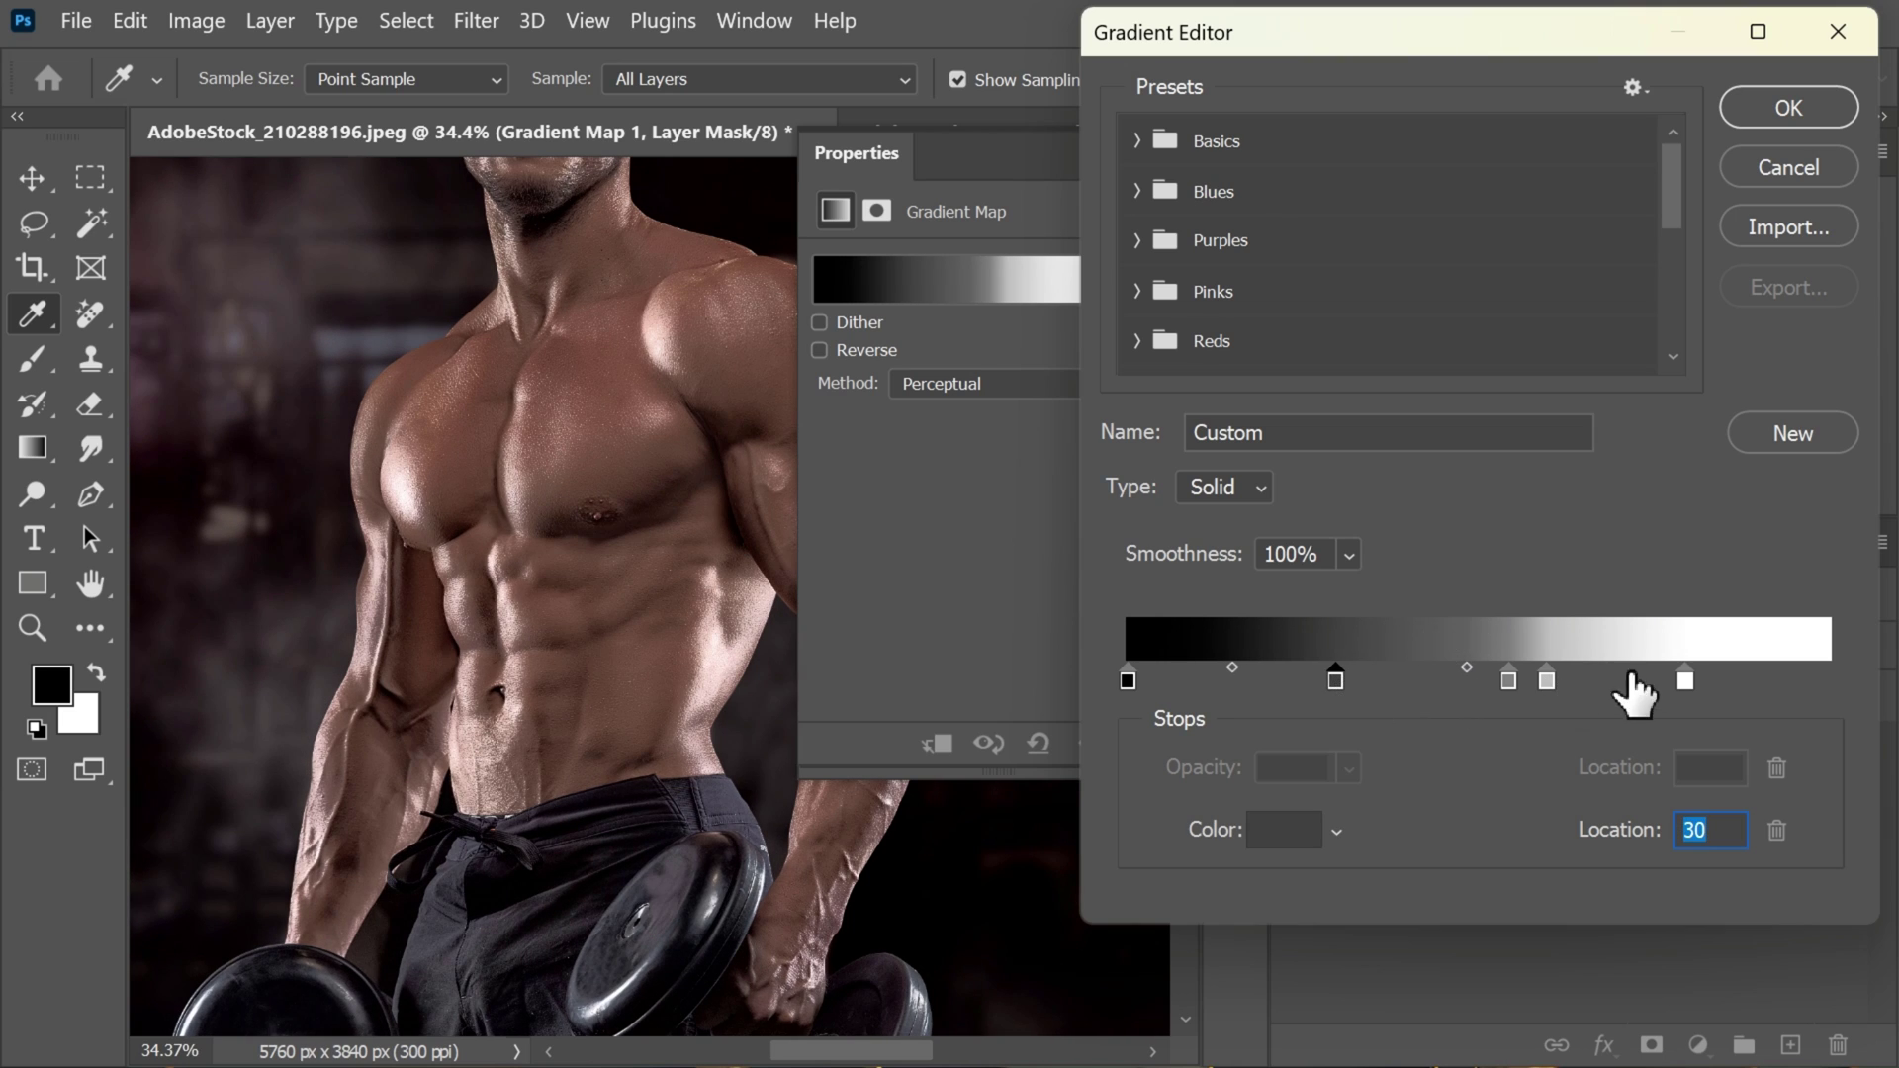
pyautogui.moveTo(1686, 680); pyautogui.dragTo(1660, 680)
pyautogui.click(1550, 679)
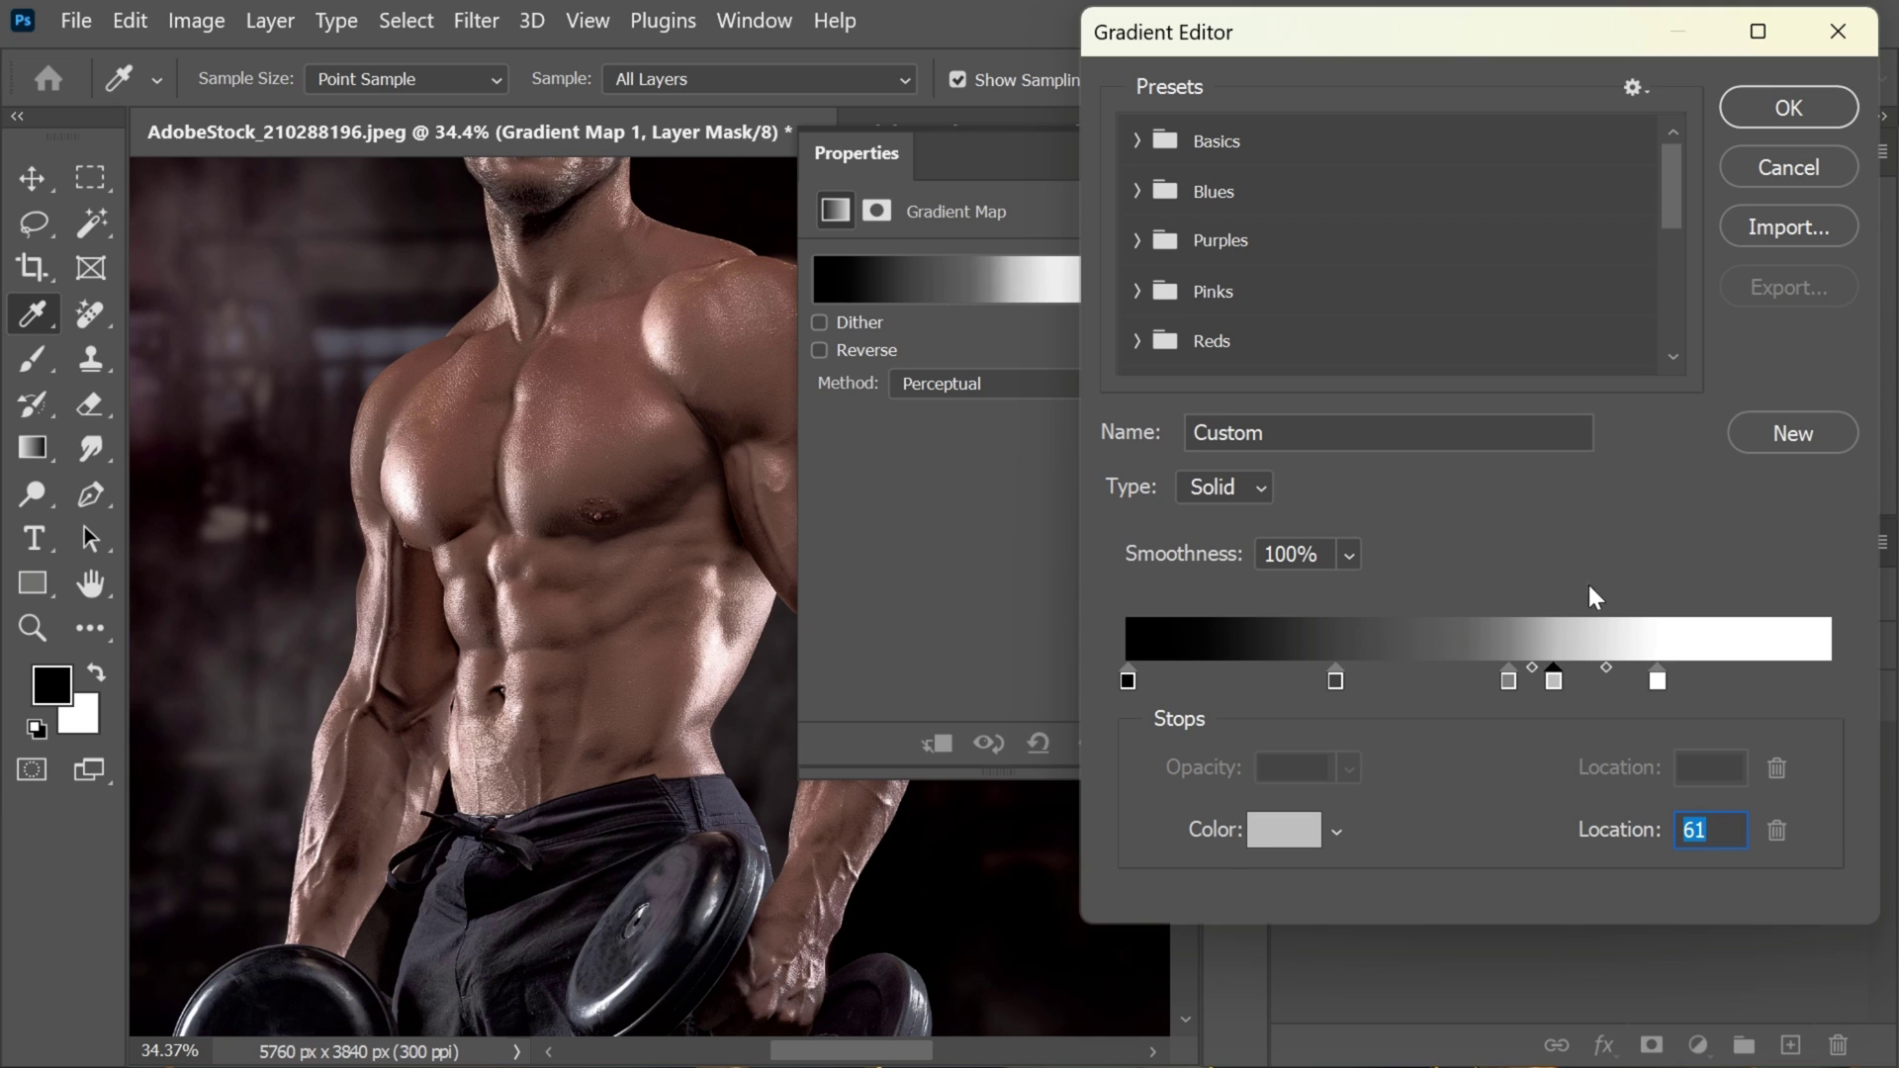
pyautogui.click(1777, 99)
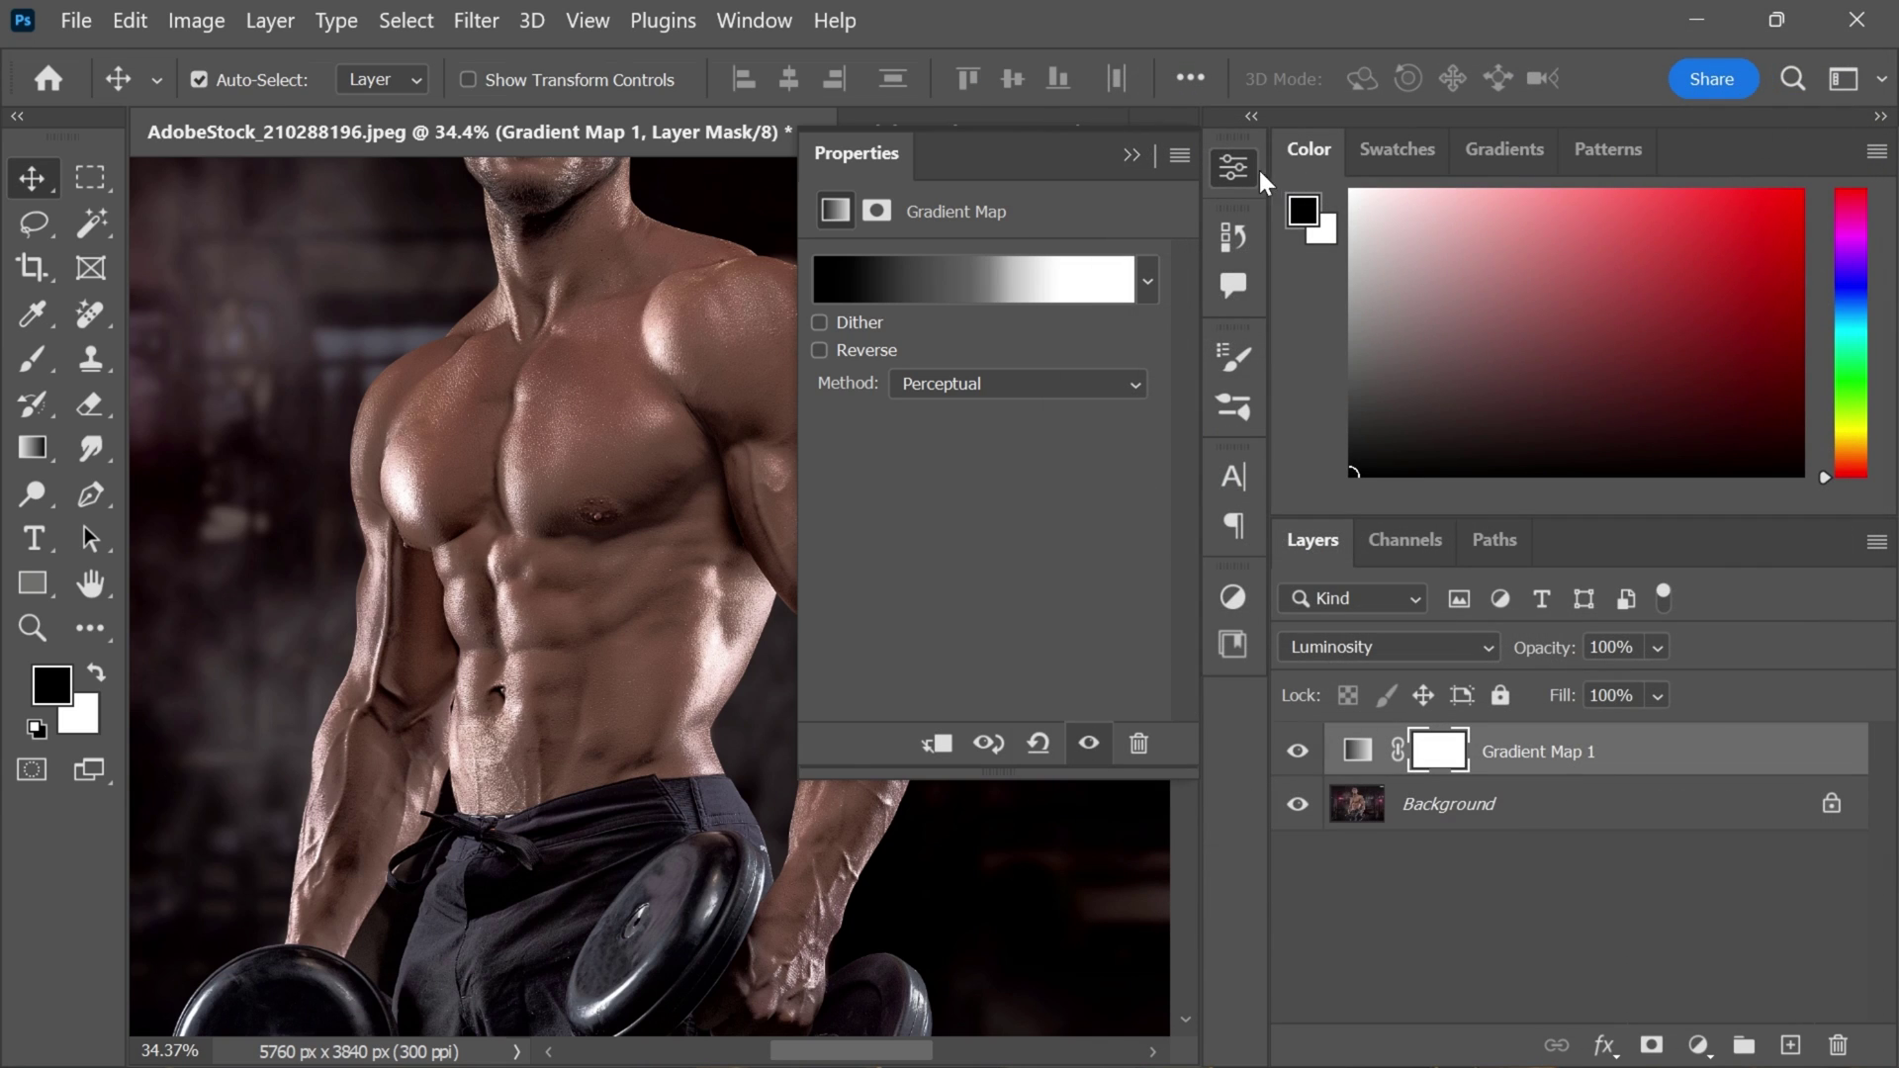
# Compare the photo before and after the Gradient Map by toggling the adjustment layer's visibility
pyautogui.click(1248, 169)
pyautogui.keyDown('alt'); pyautogui.click(1296, 804); pyautogui.keyUp('alt')
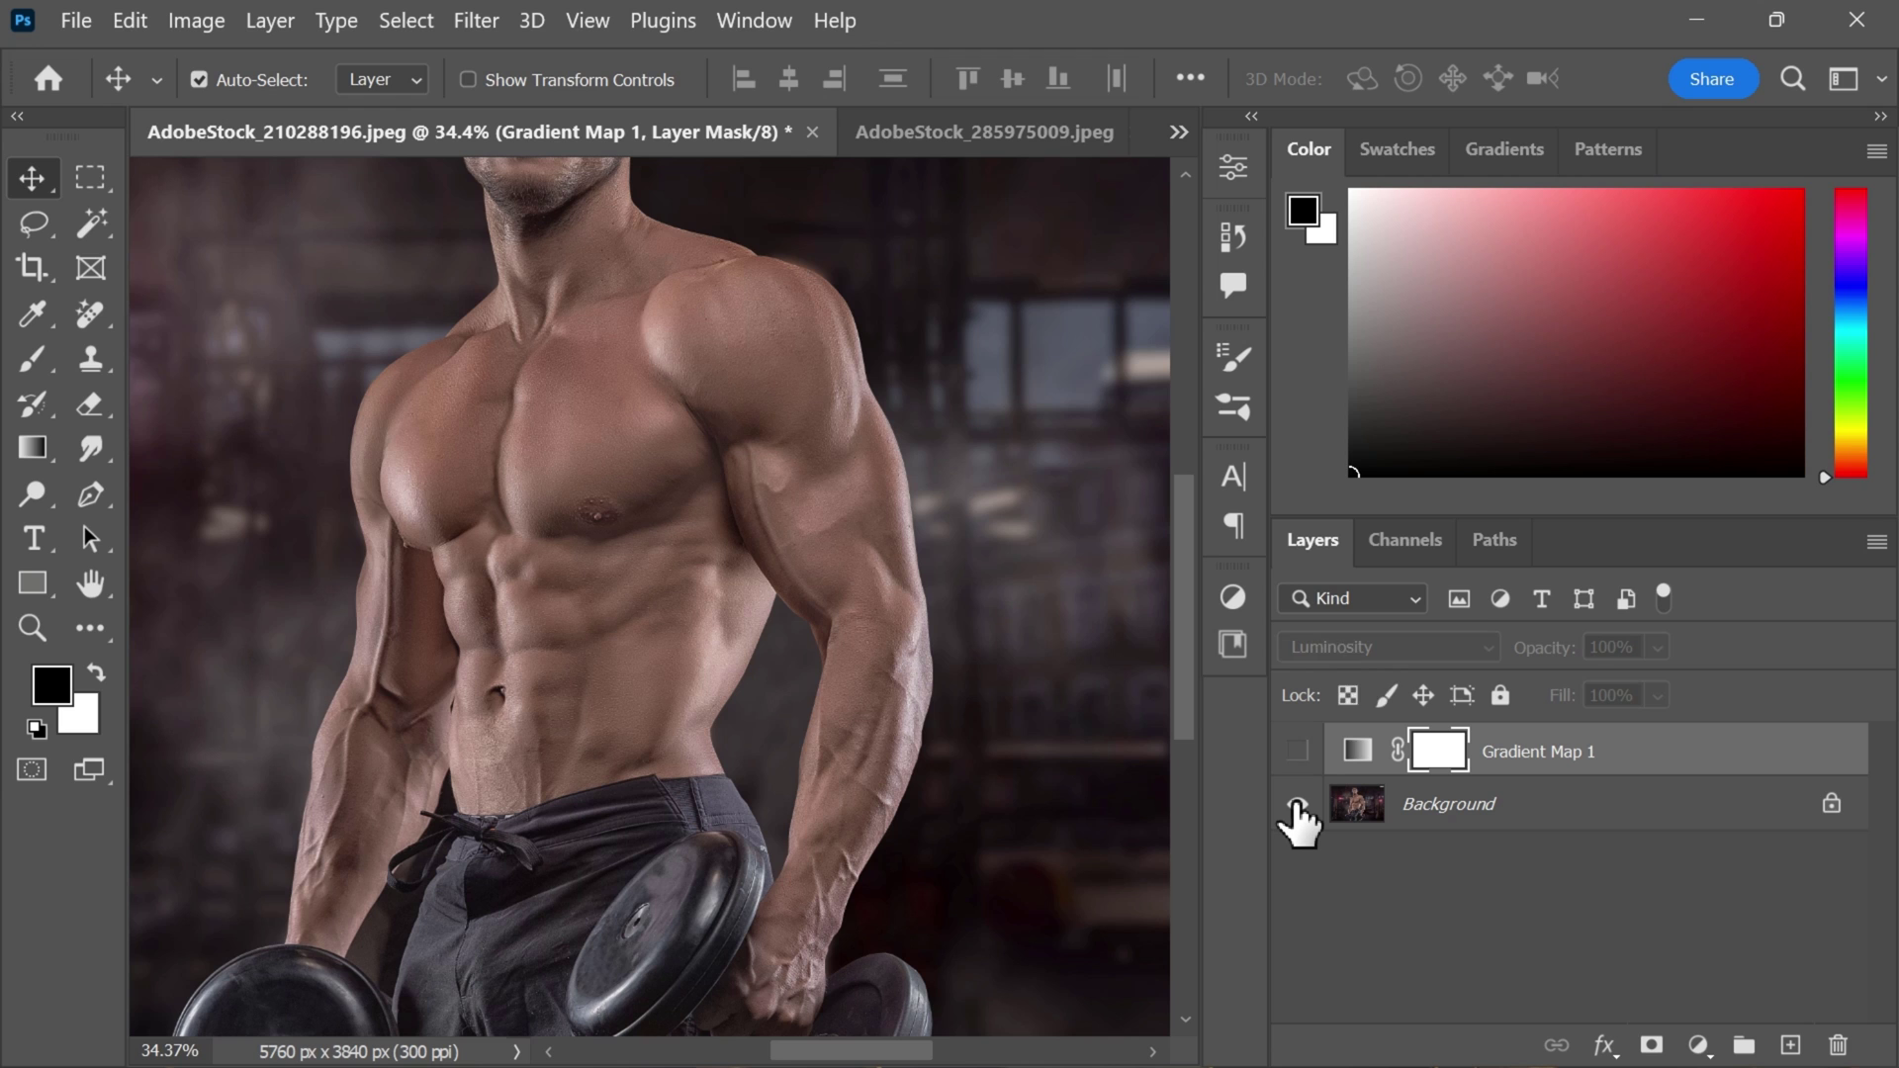
pyautogui.keyDown('alt'); pyautogui.click(1296, 805); pyautogui.keyUp('alt')
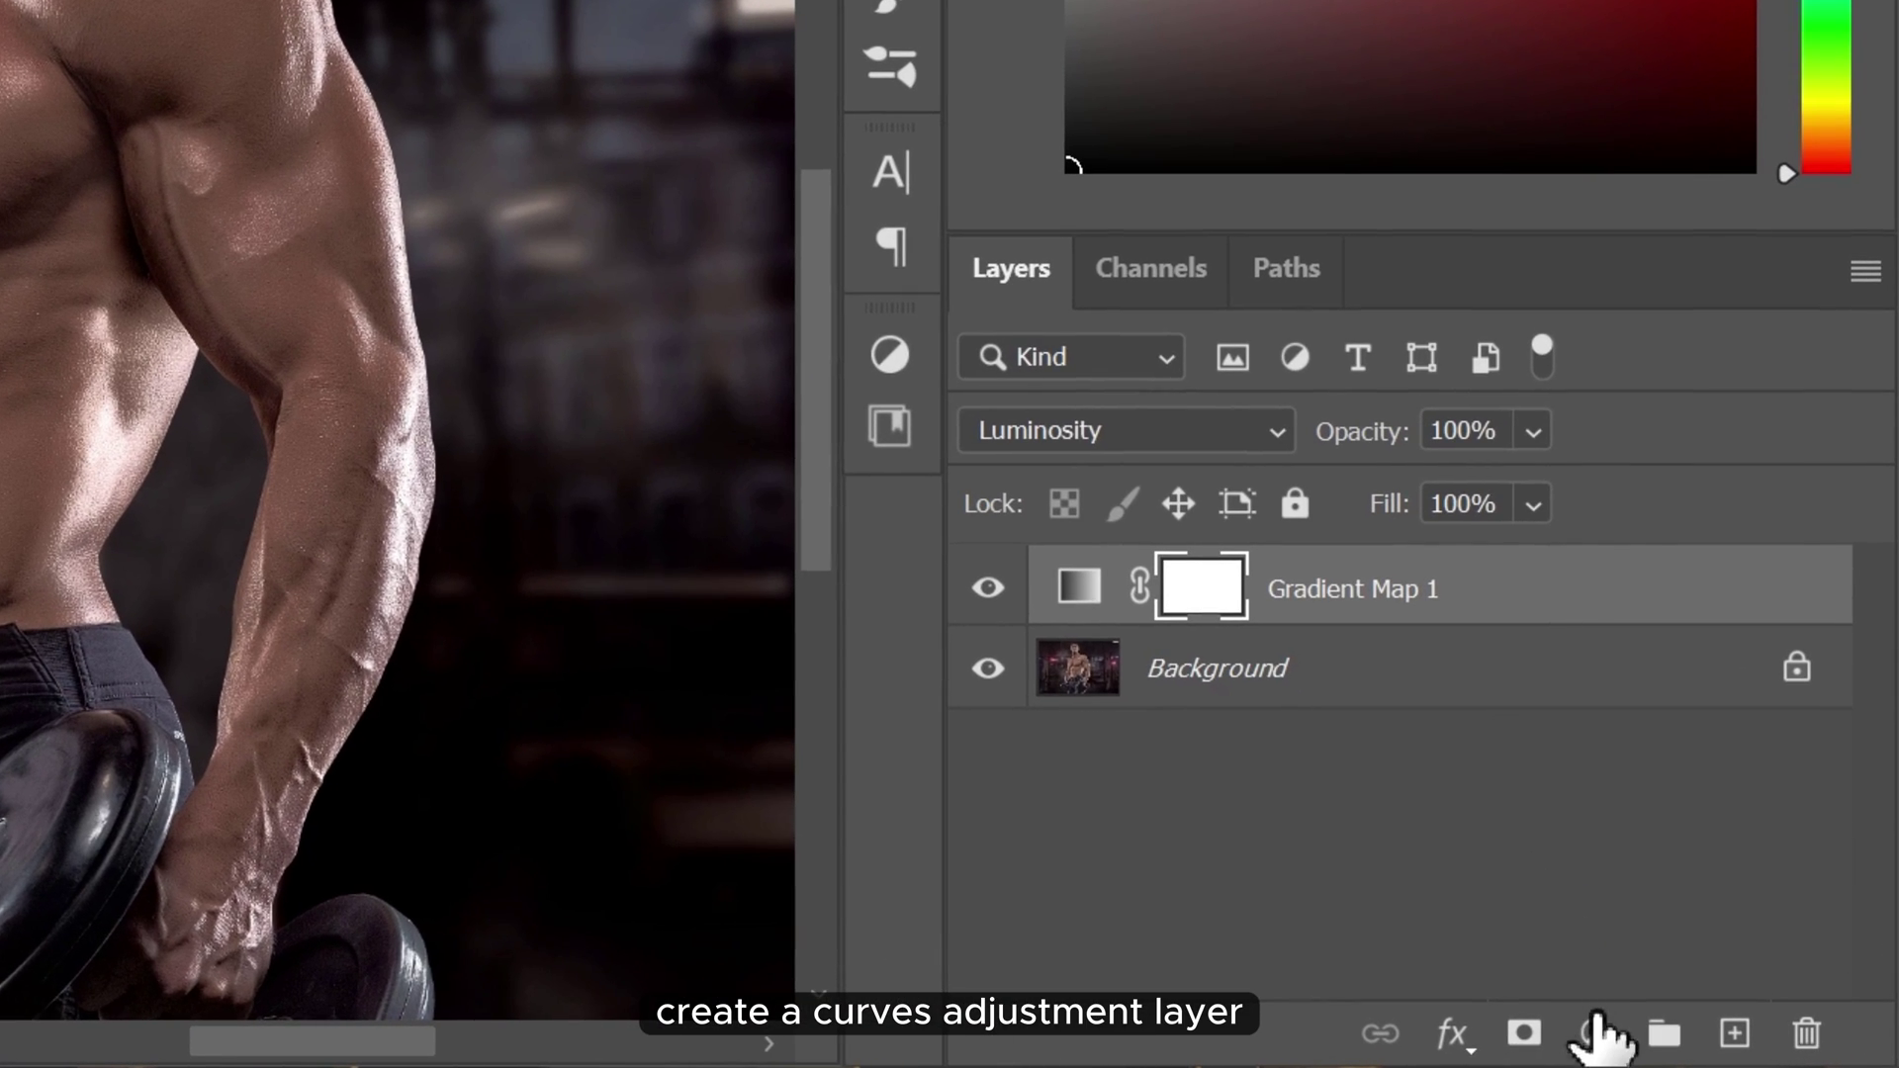
# Add a Curves adjustment layer with the Strong Contrast (RGB) preset and set its blending mode to Luminosity
pyautogui.click(1592, 1034)
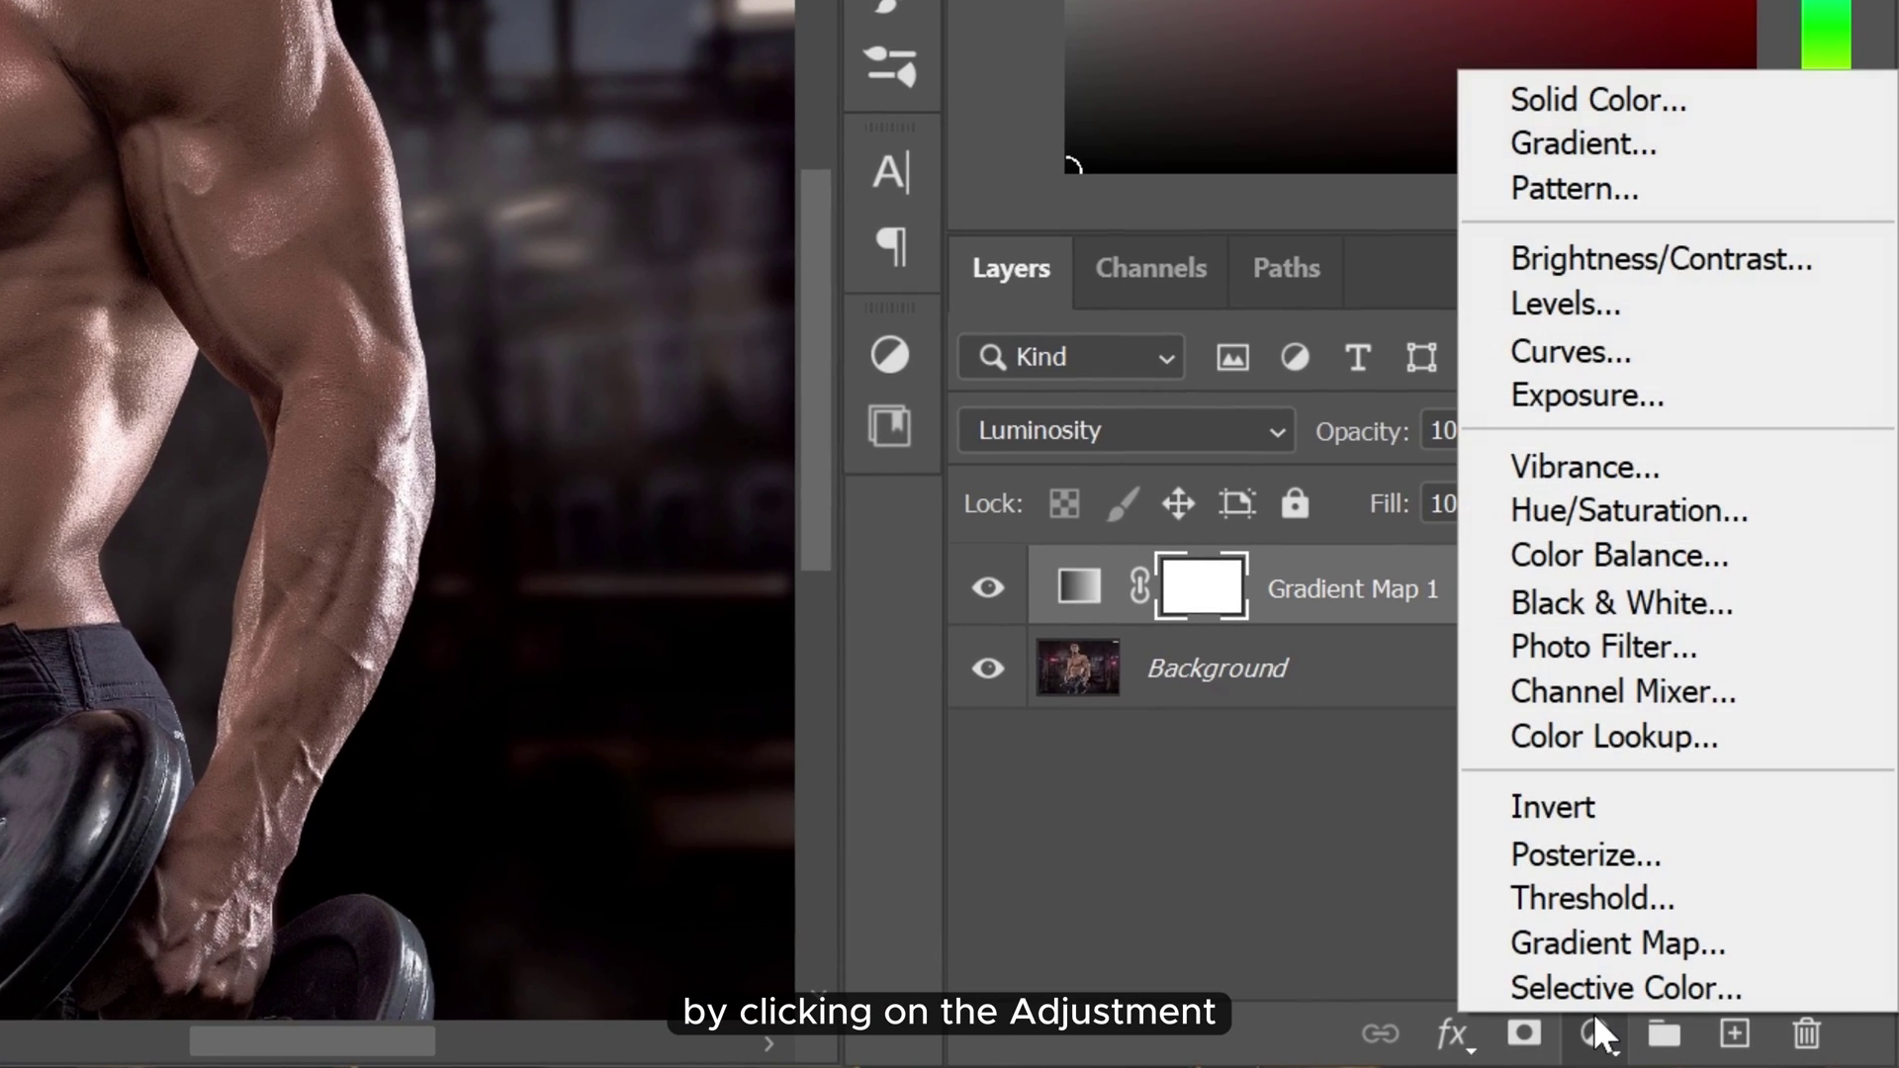
pyautogui.click(1563, 352)
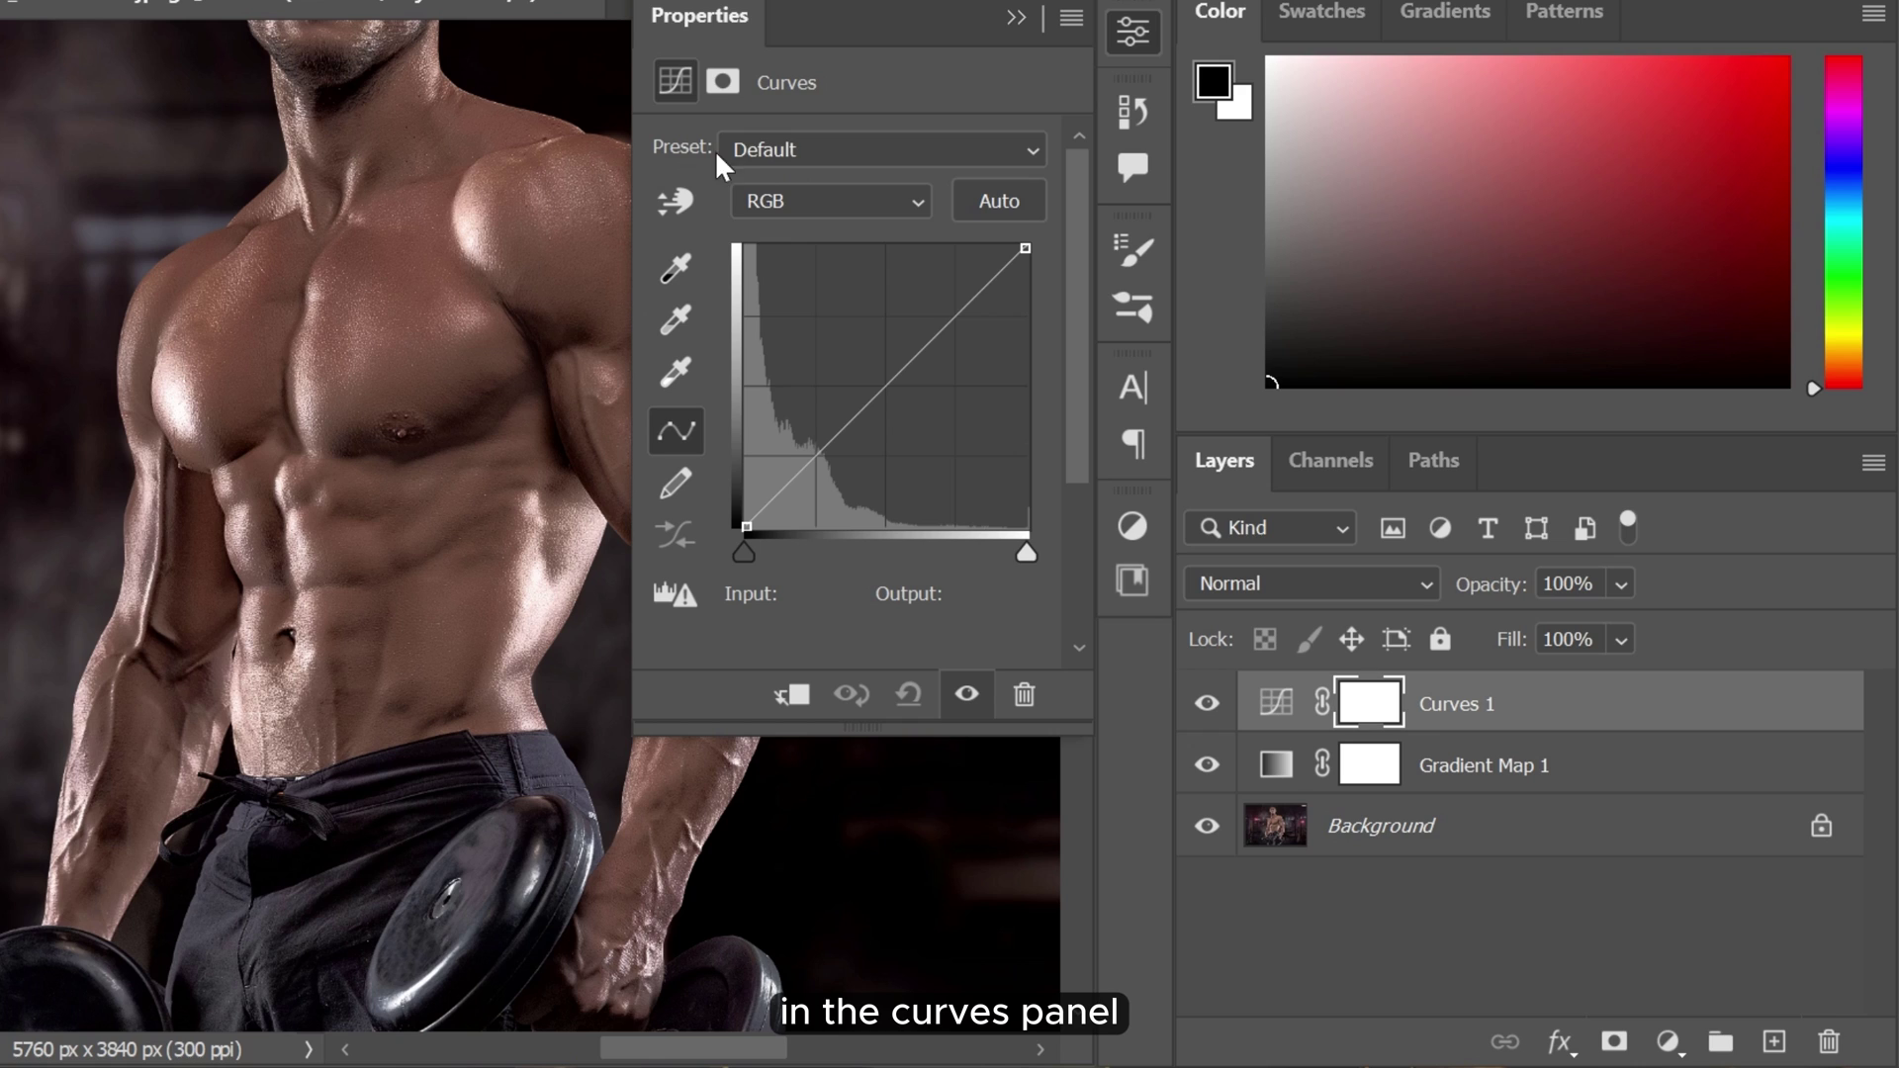
pyautogui.click(801, 151)
pyautogui.click(789, 503)
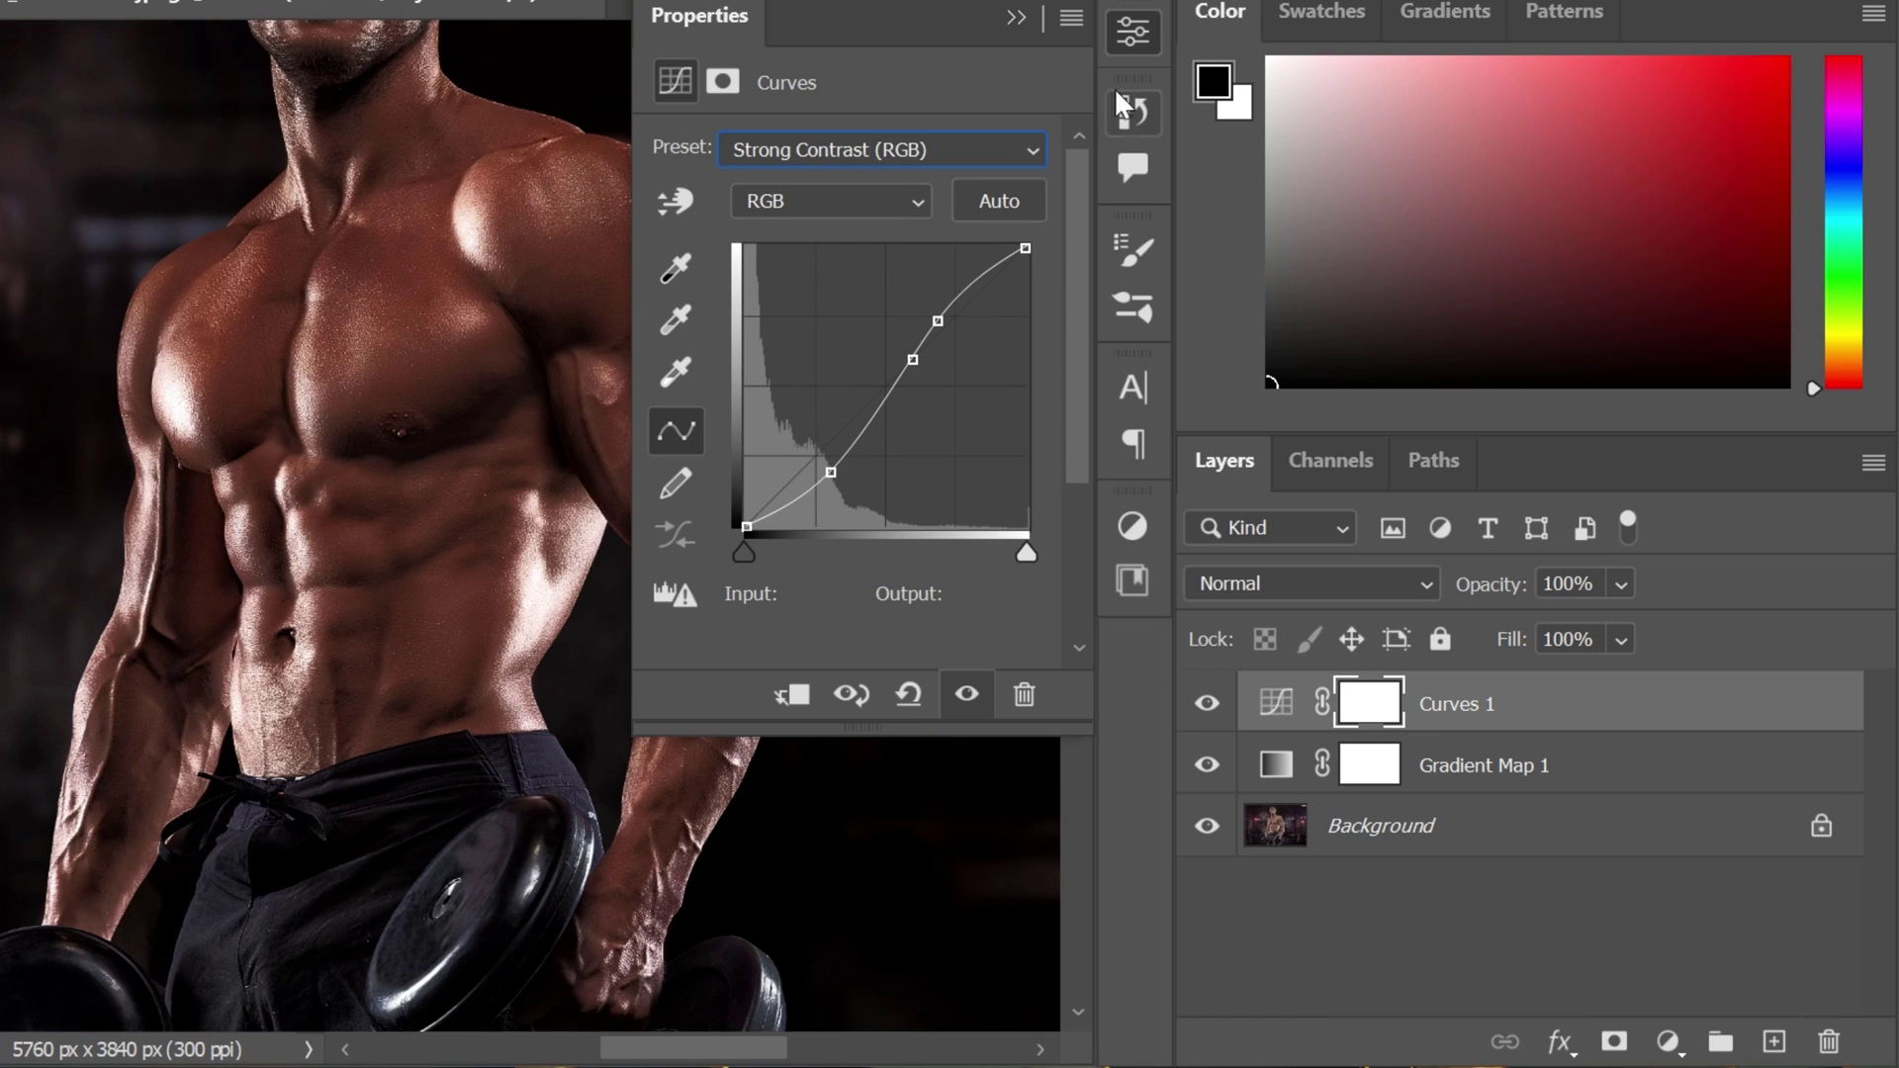
pyautogui.click(1134, 34)
pyautogui.click(1265, 586)
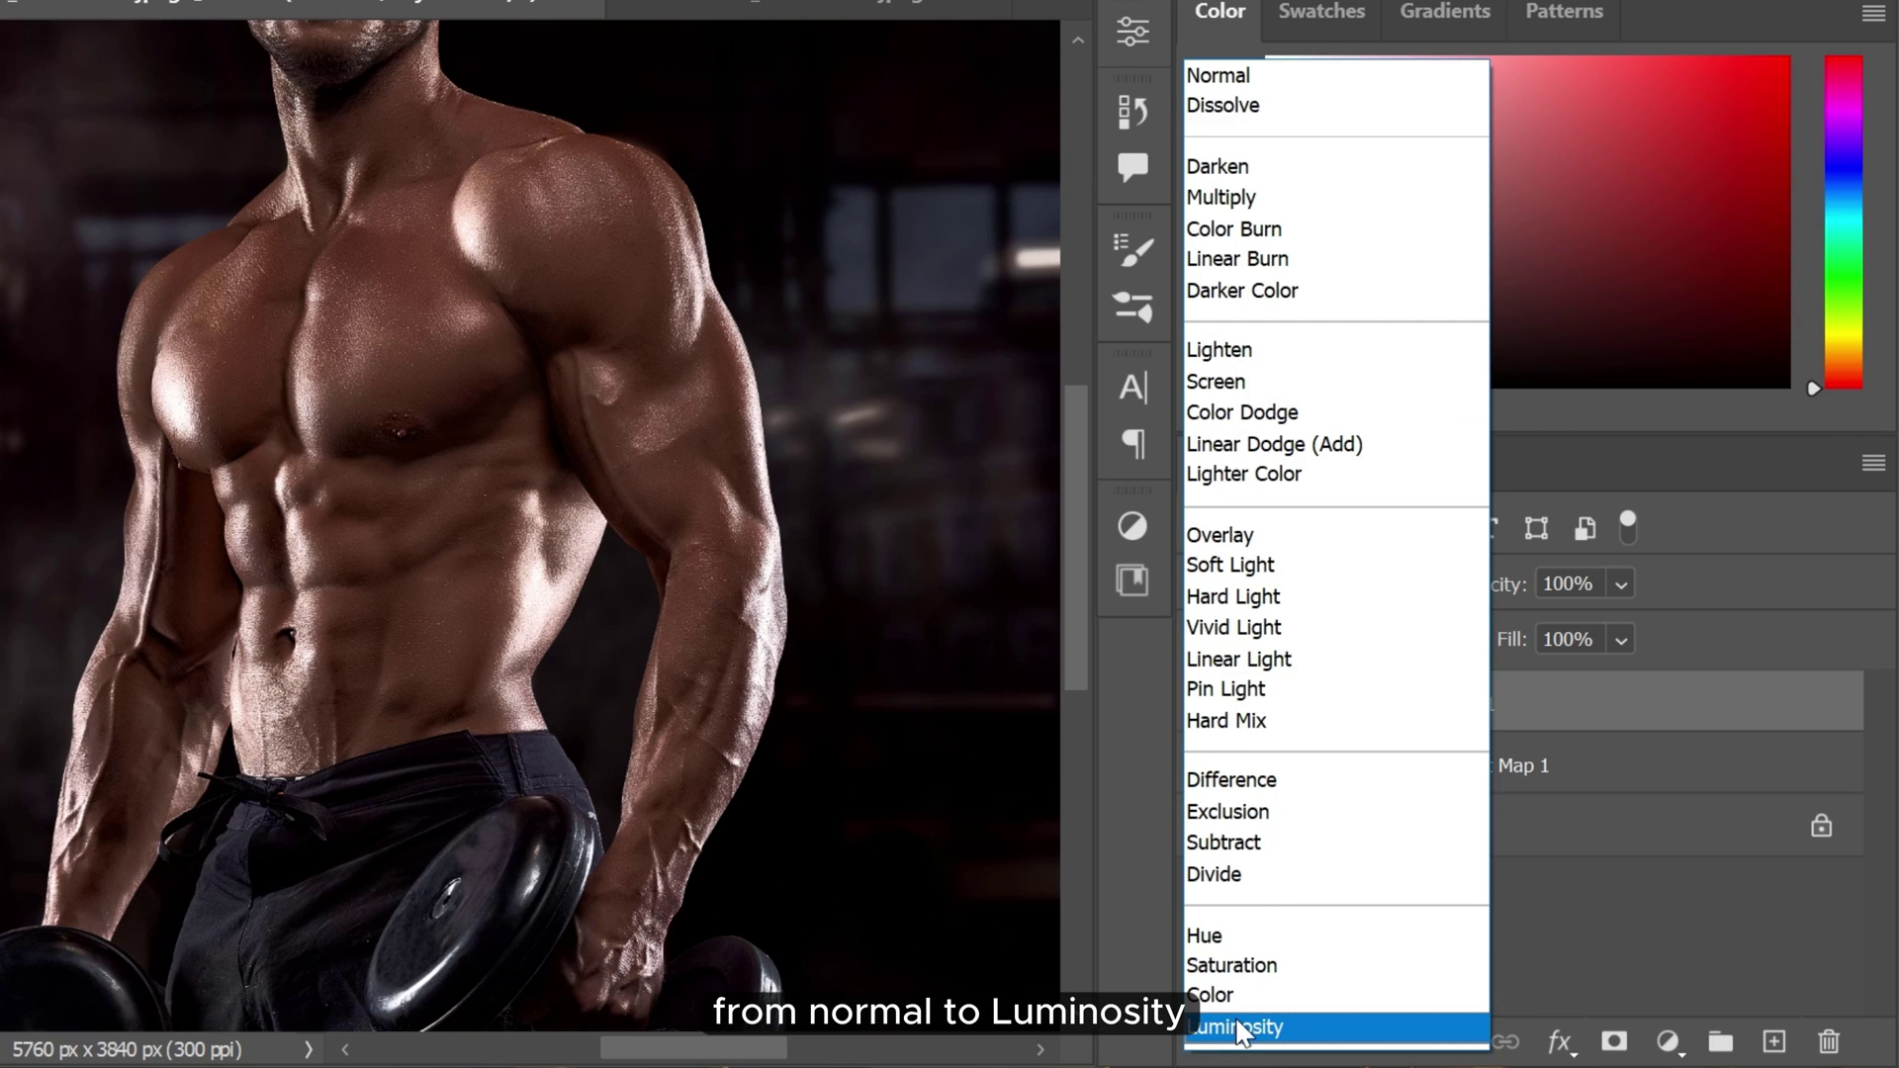
pyautogui.click(1241, 1029)
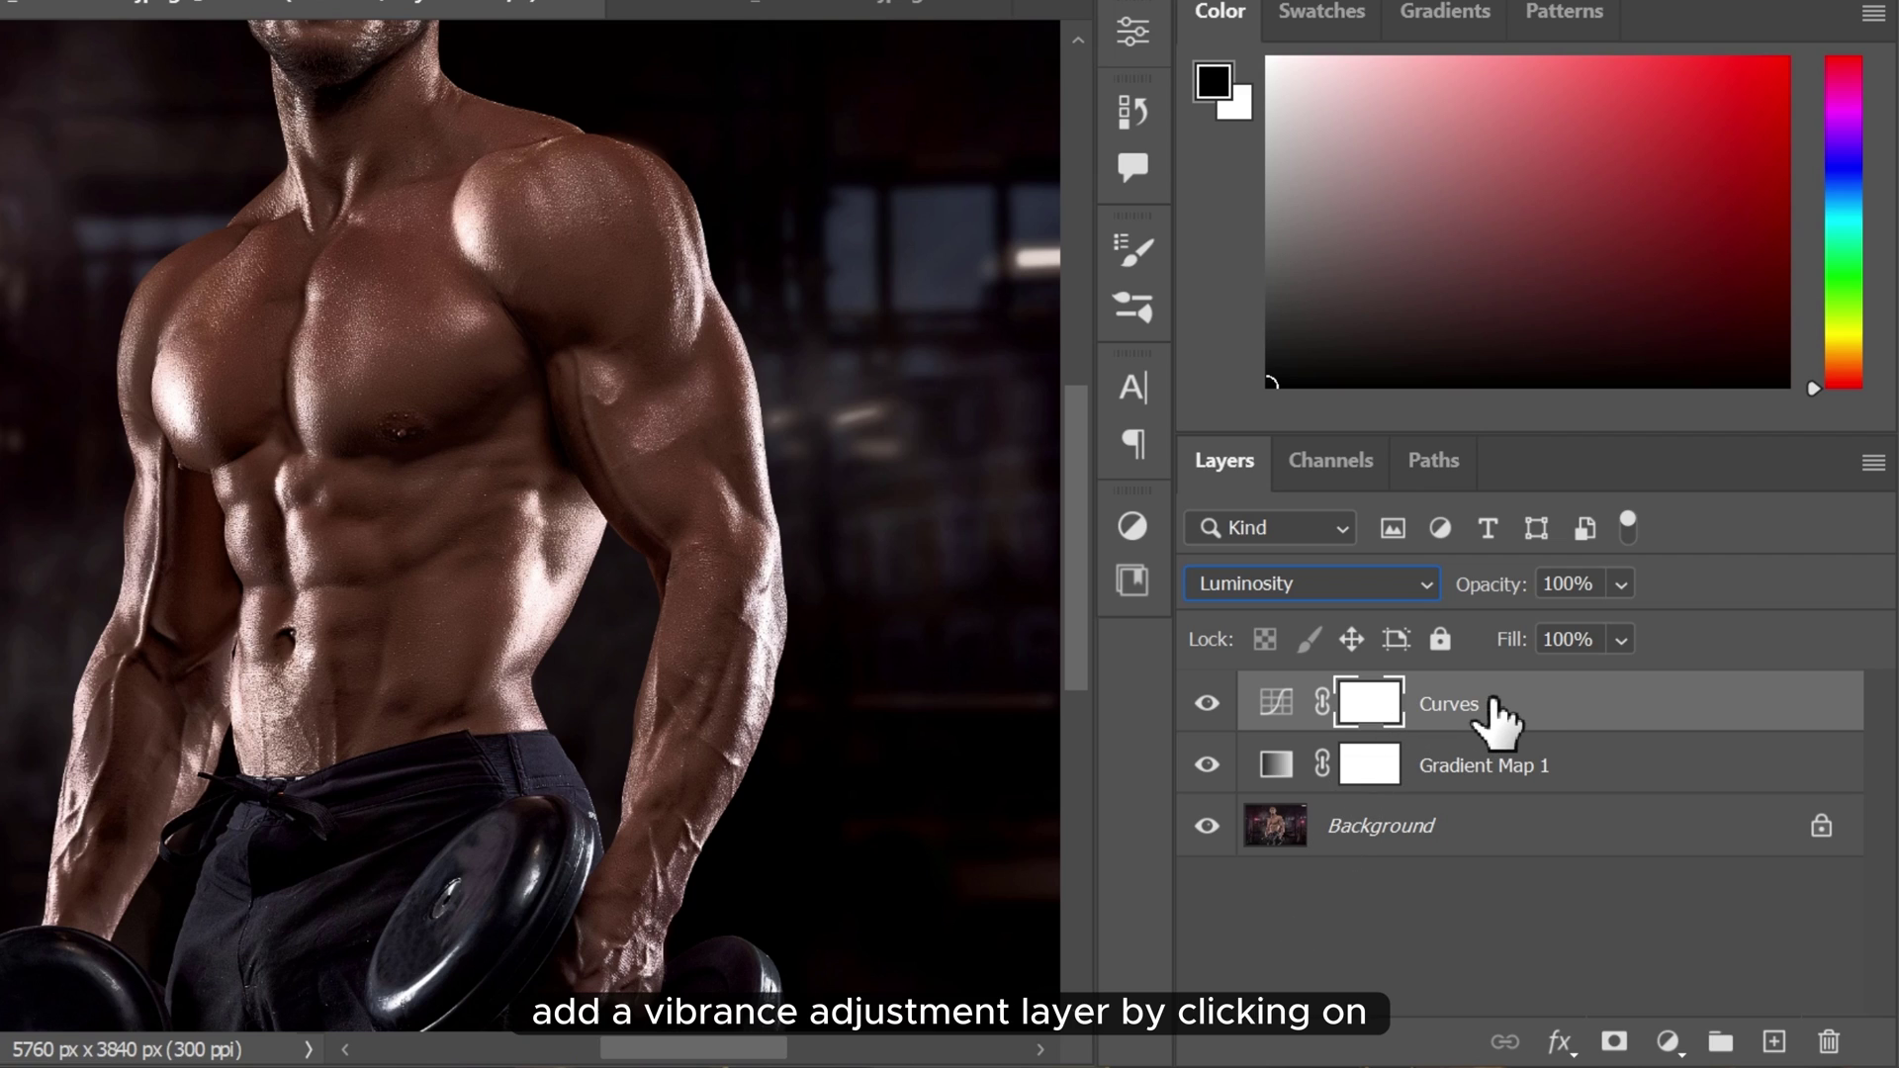
# Add a Vibrance adjustment layer above the Curves layer and set its vibrance to +26
pyautogui.click(1668, 1043)
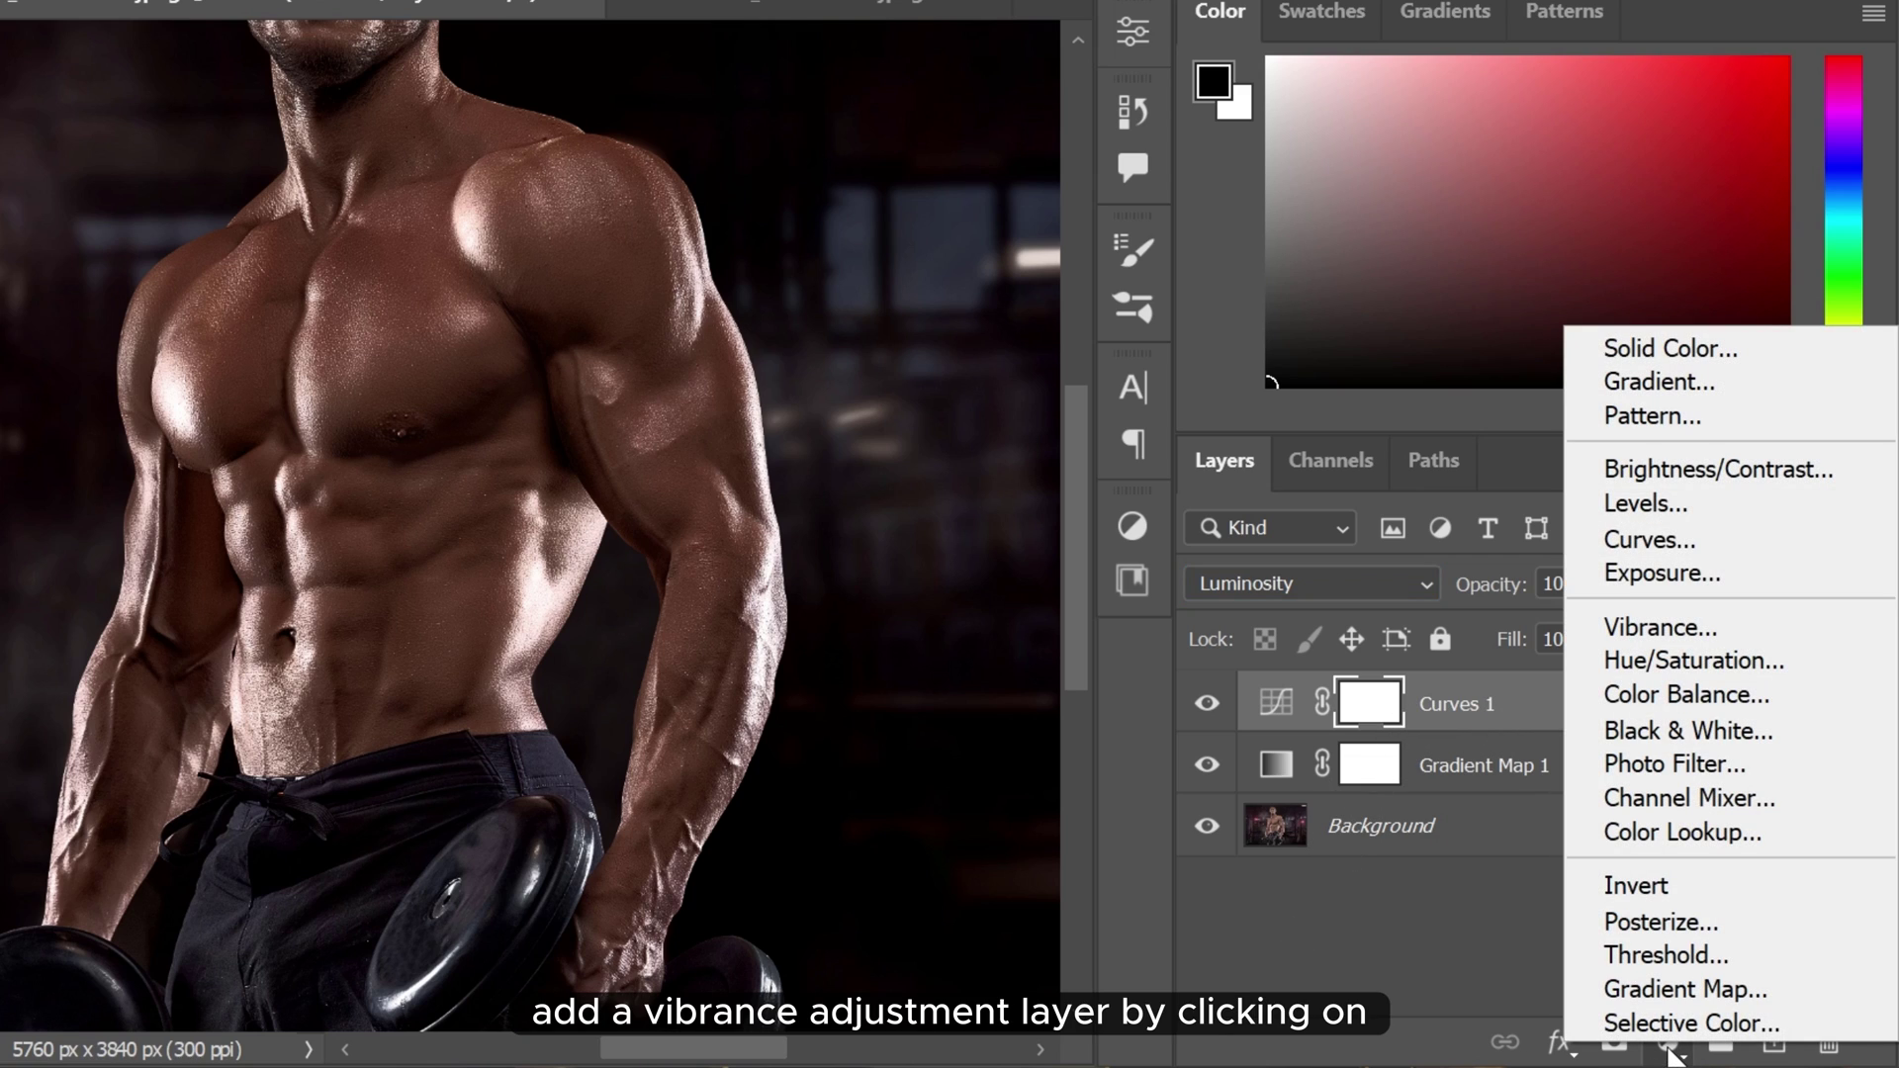
pyautogui.click(1721, 634)
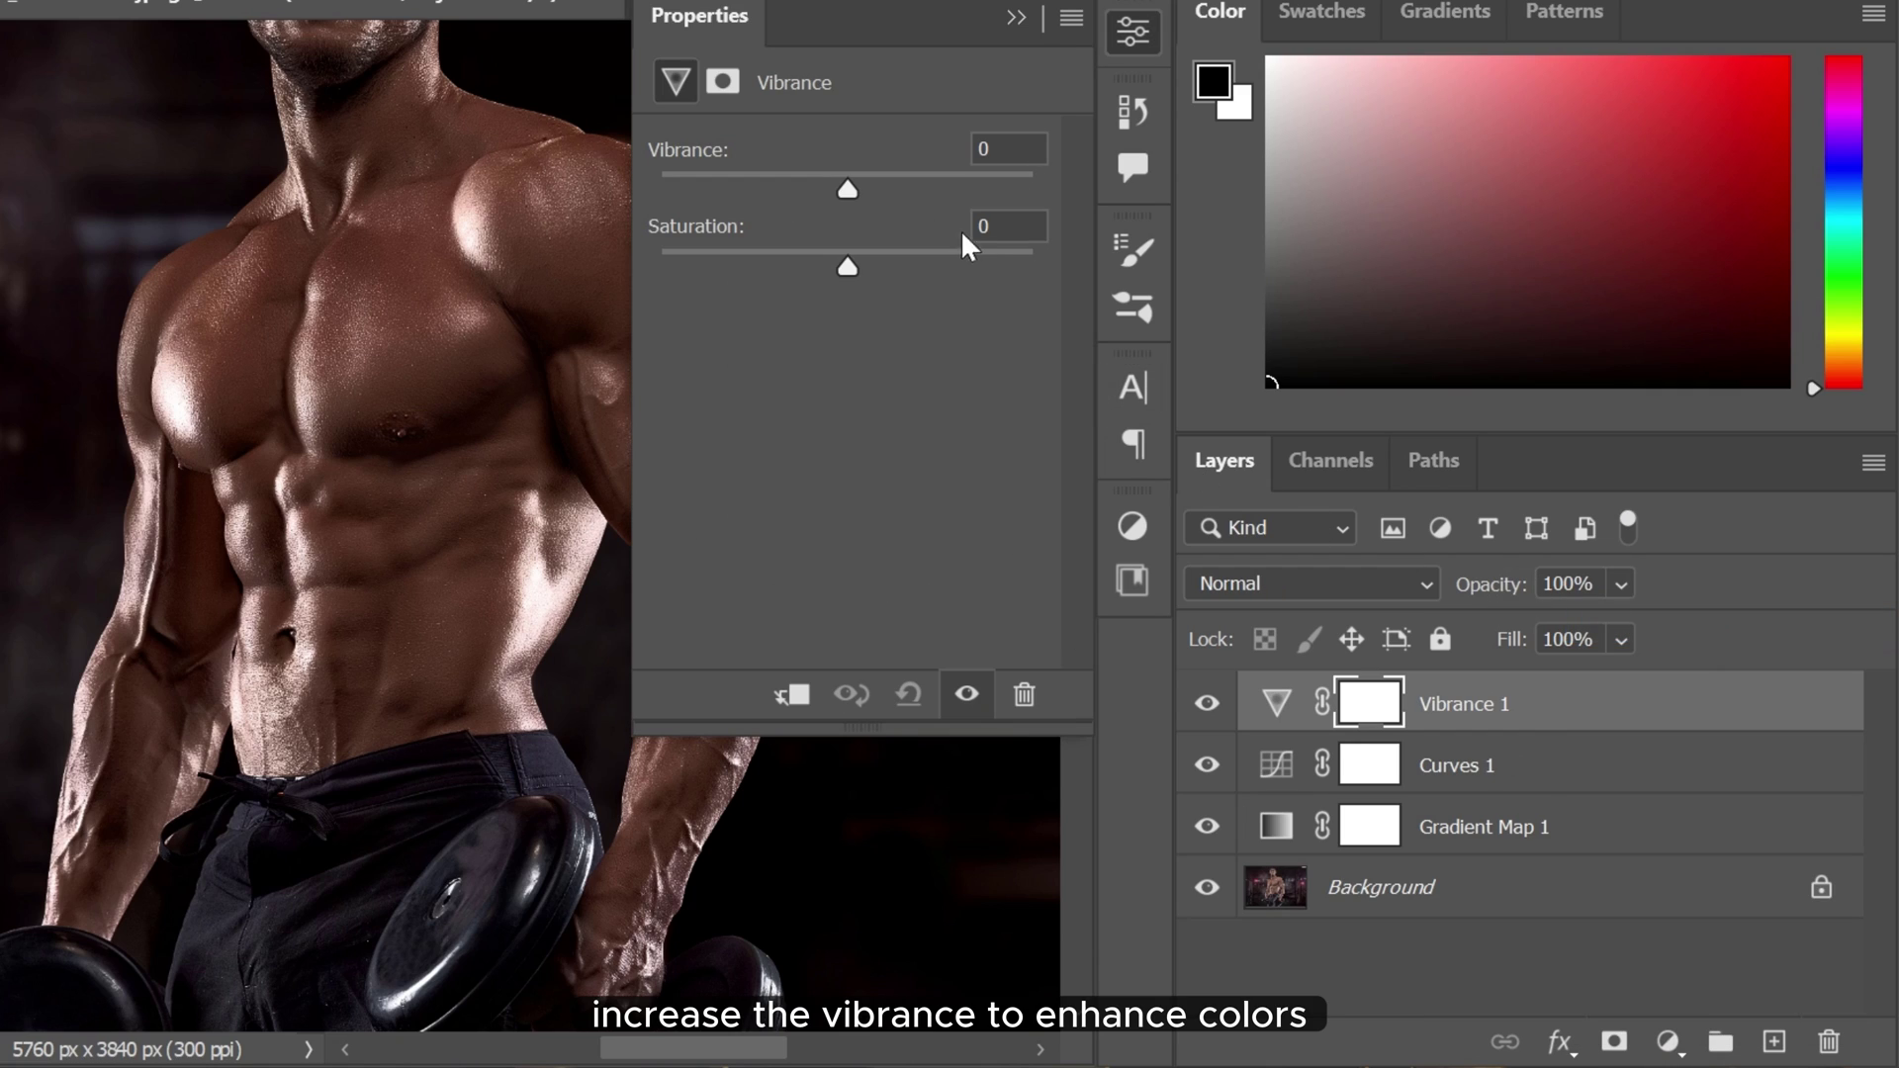
pyautogui.moveTo(848, 189); pyautogui.dragTo(897, 188)
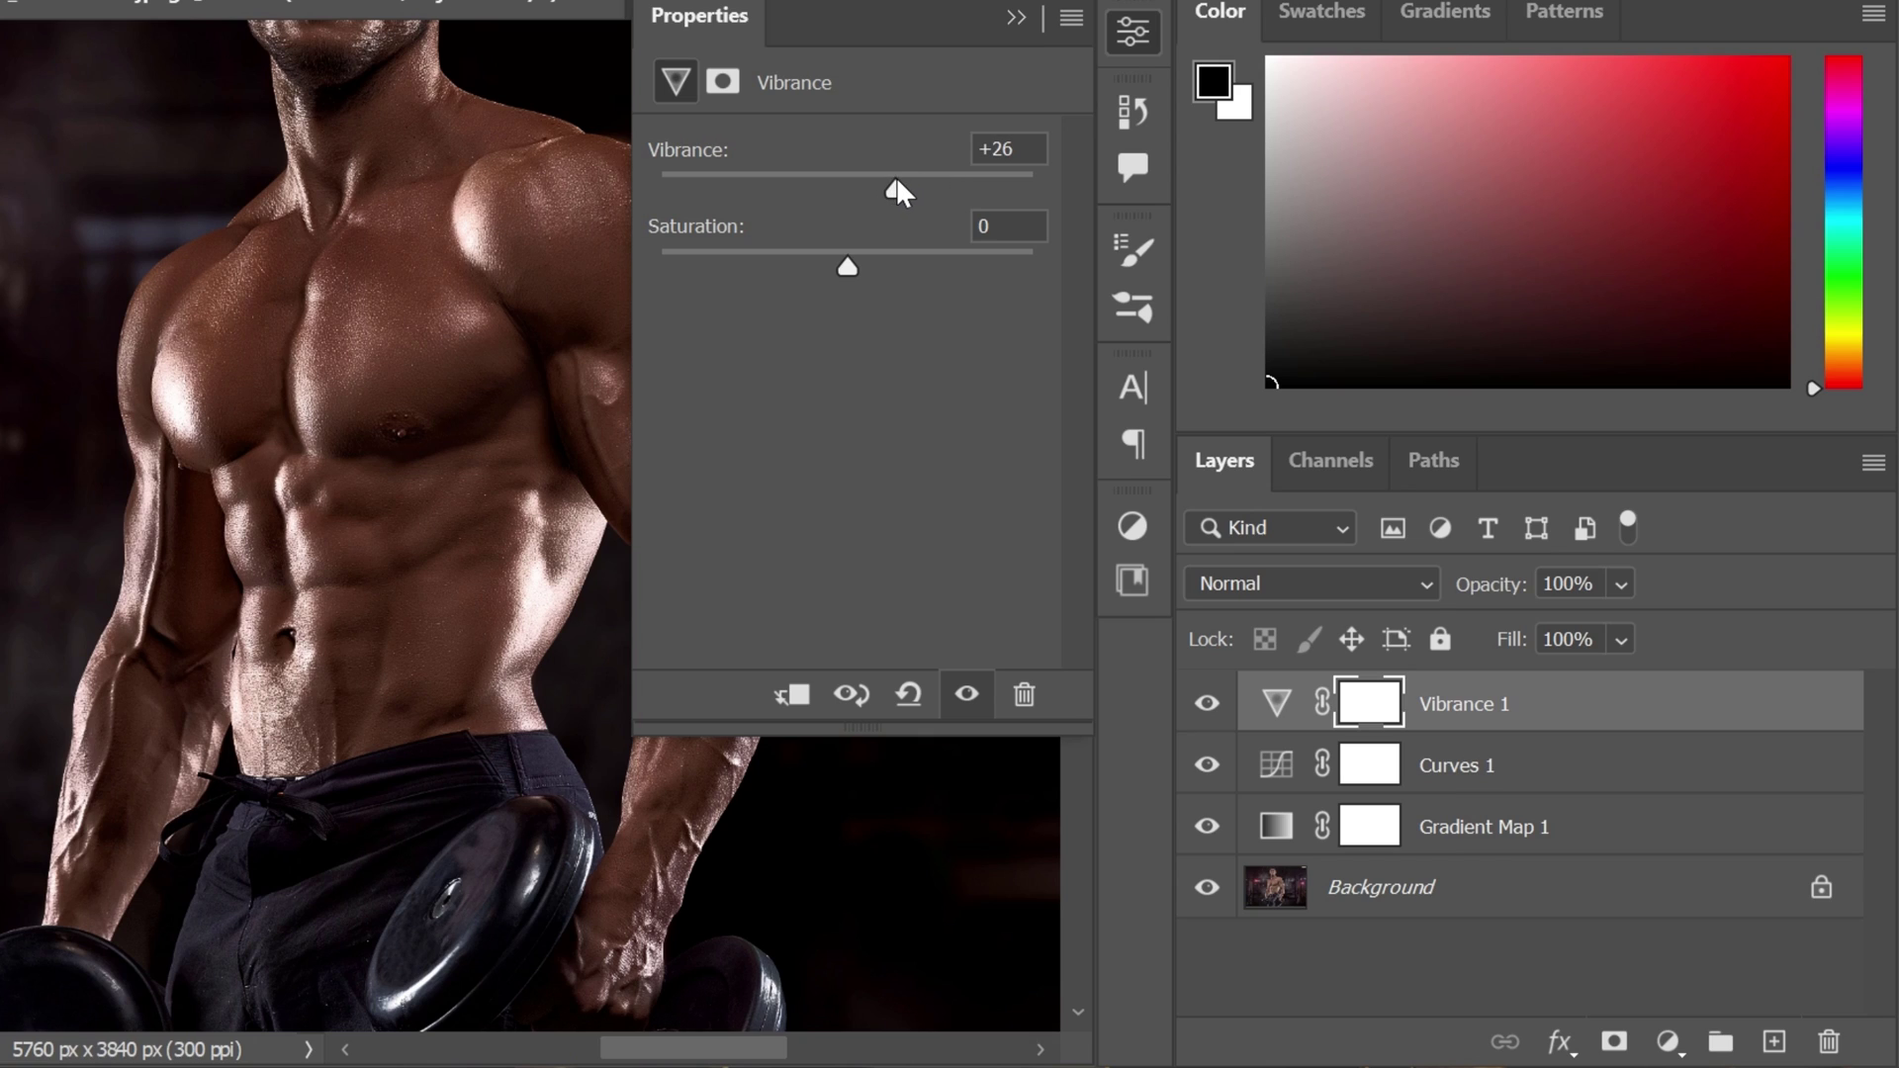
pyautogui.click(1133, 32)
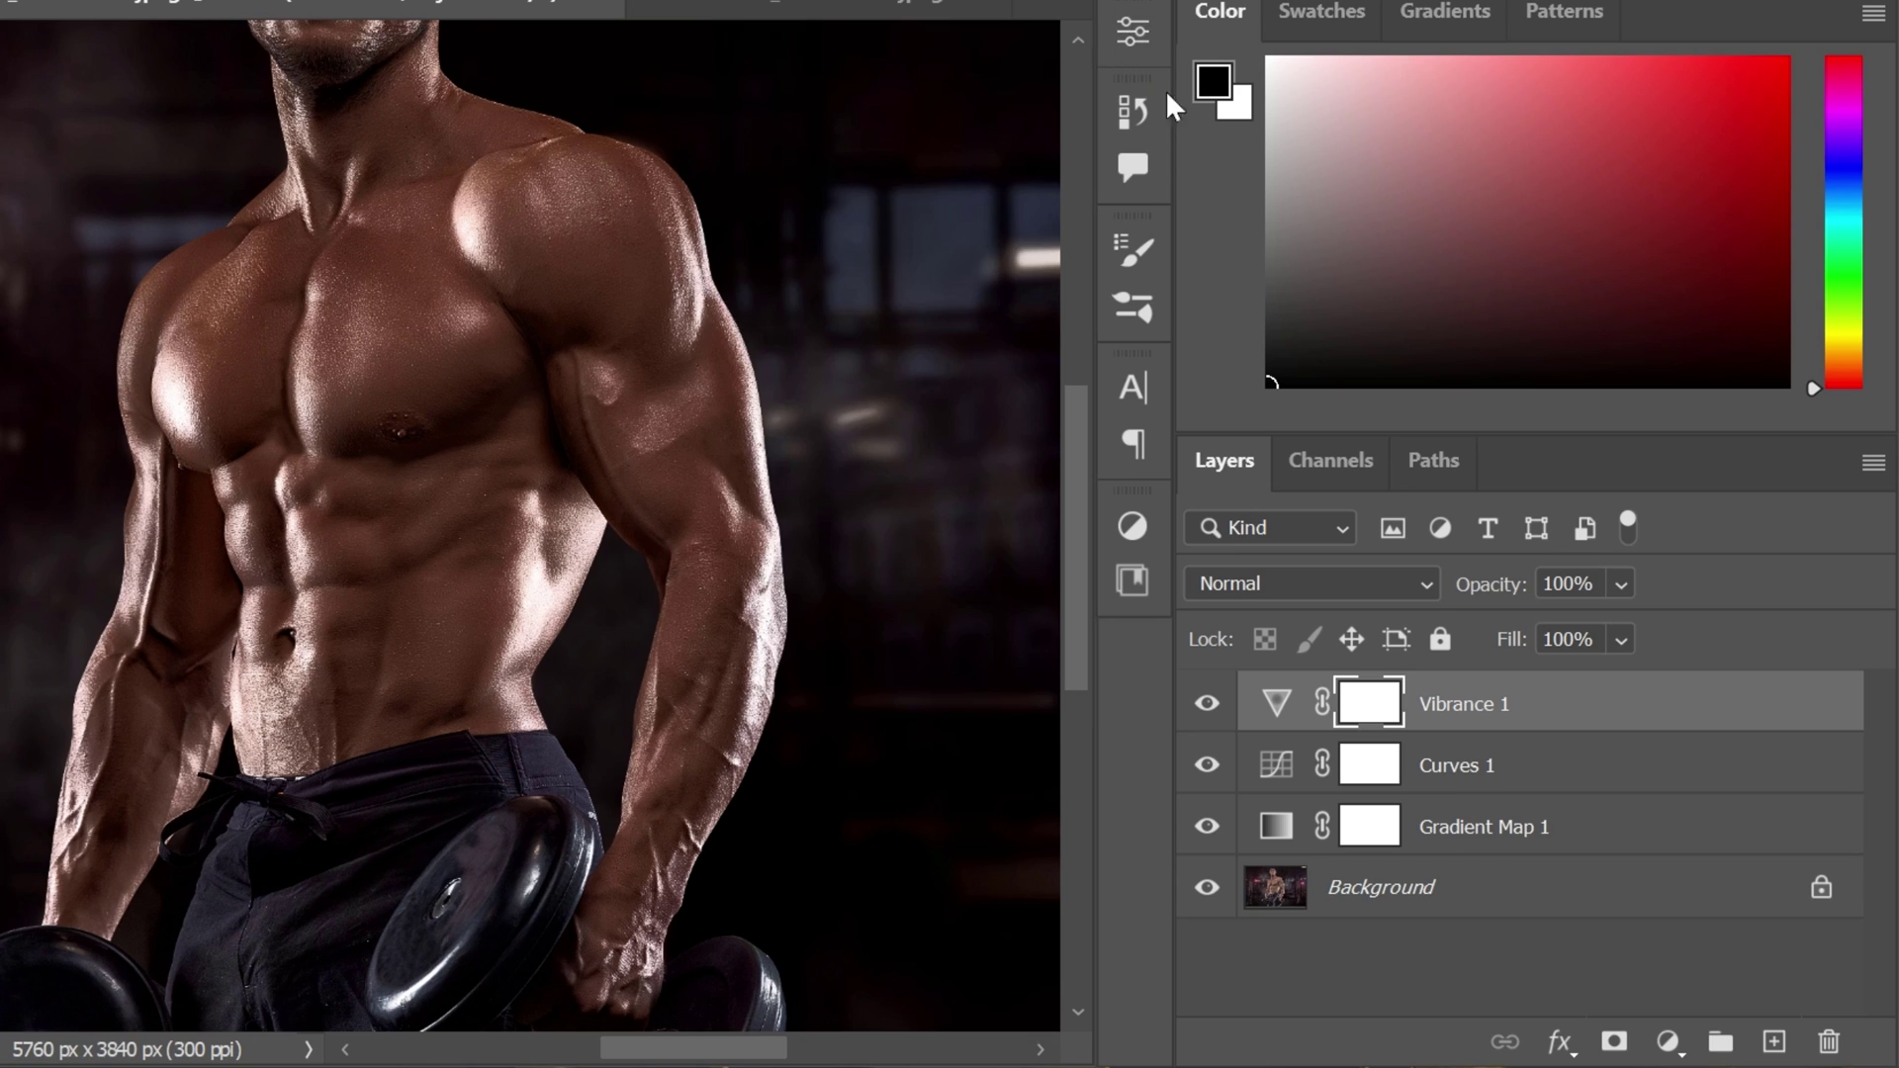
# Reduce the Curves layer's opacity to 60% and deselect all layers
pyautogui.click(1471, 767)
pyautogui.click(1621, 586)
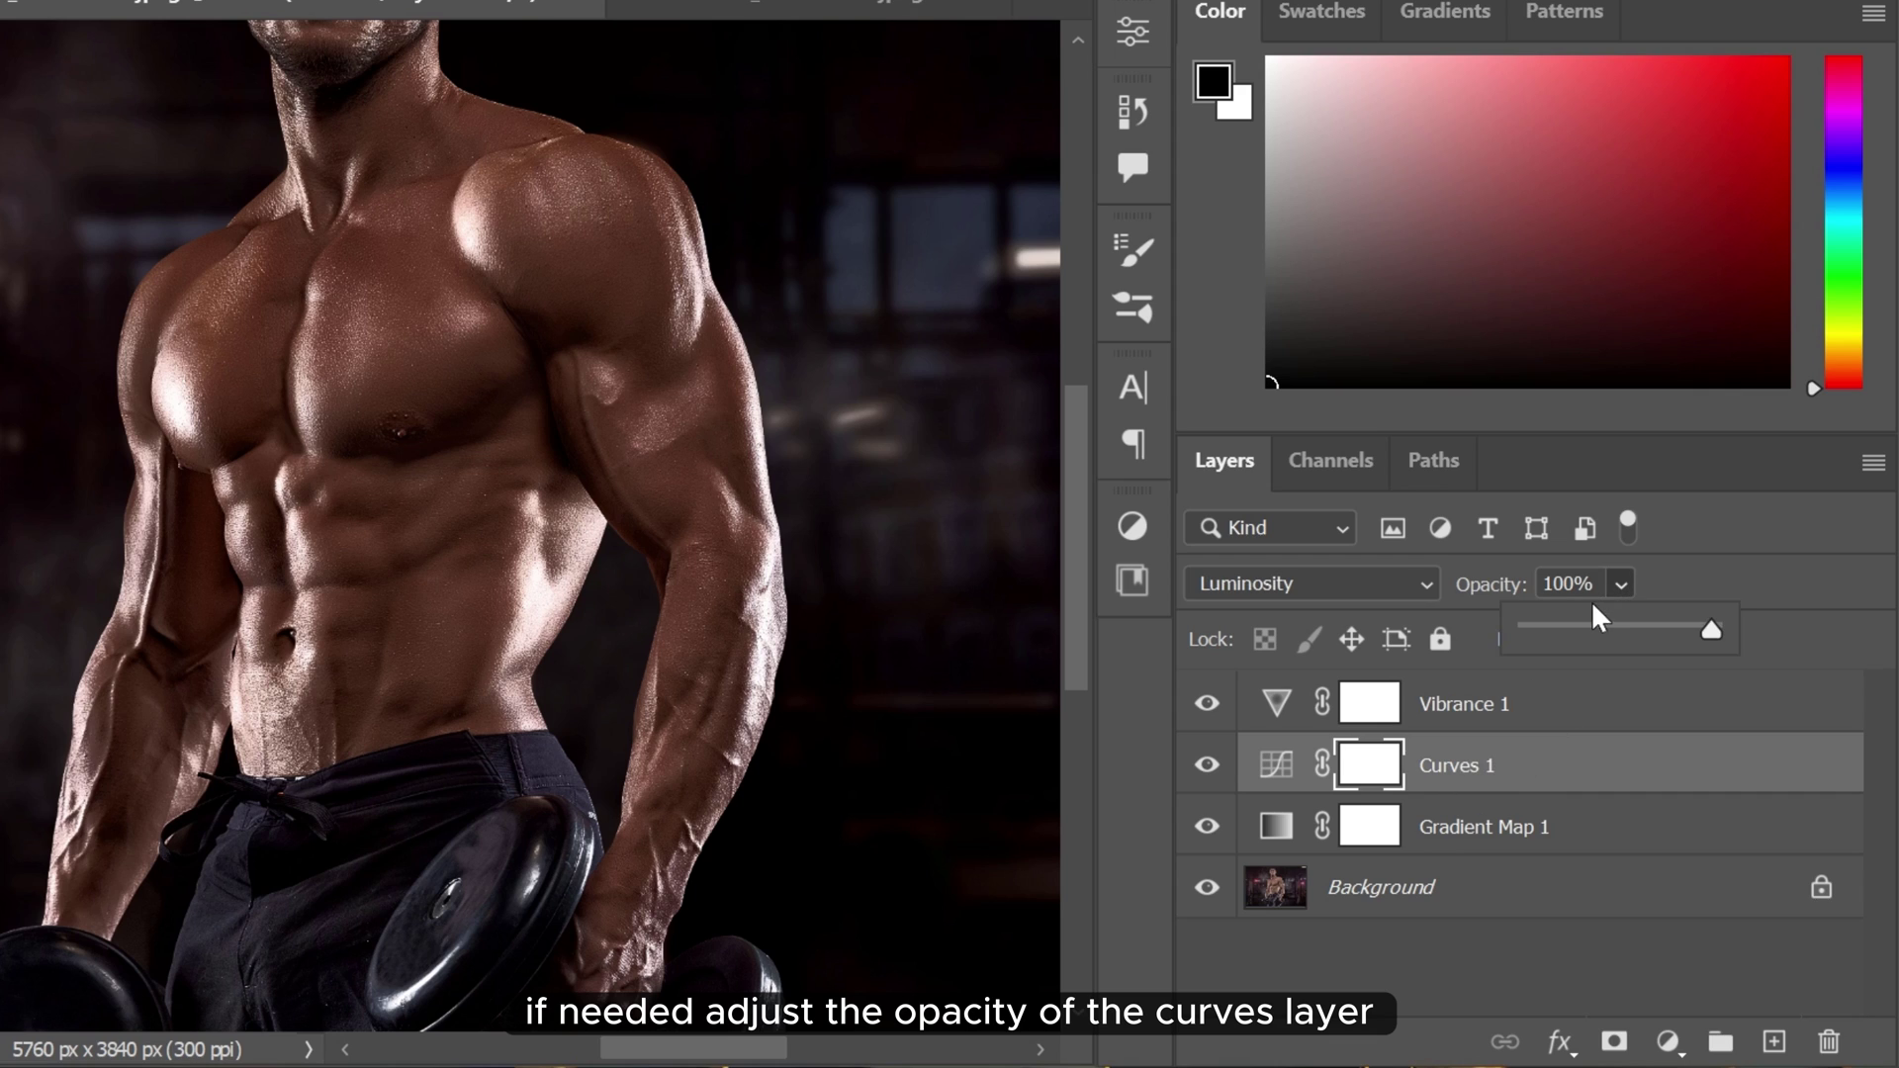
pyautogui.moveTo(1608, 633); pyautogui.dragTo(1640, 640)
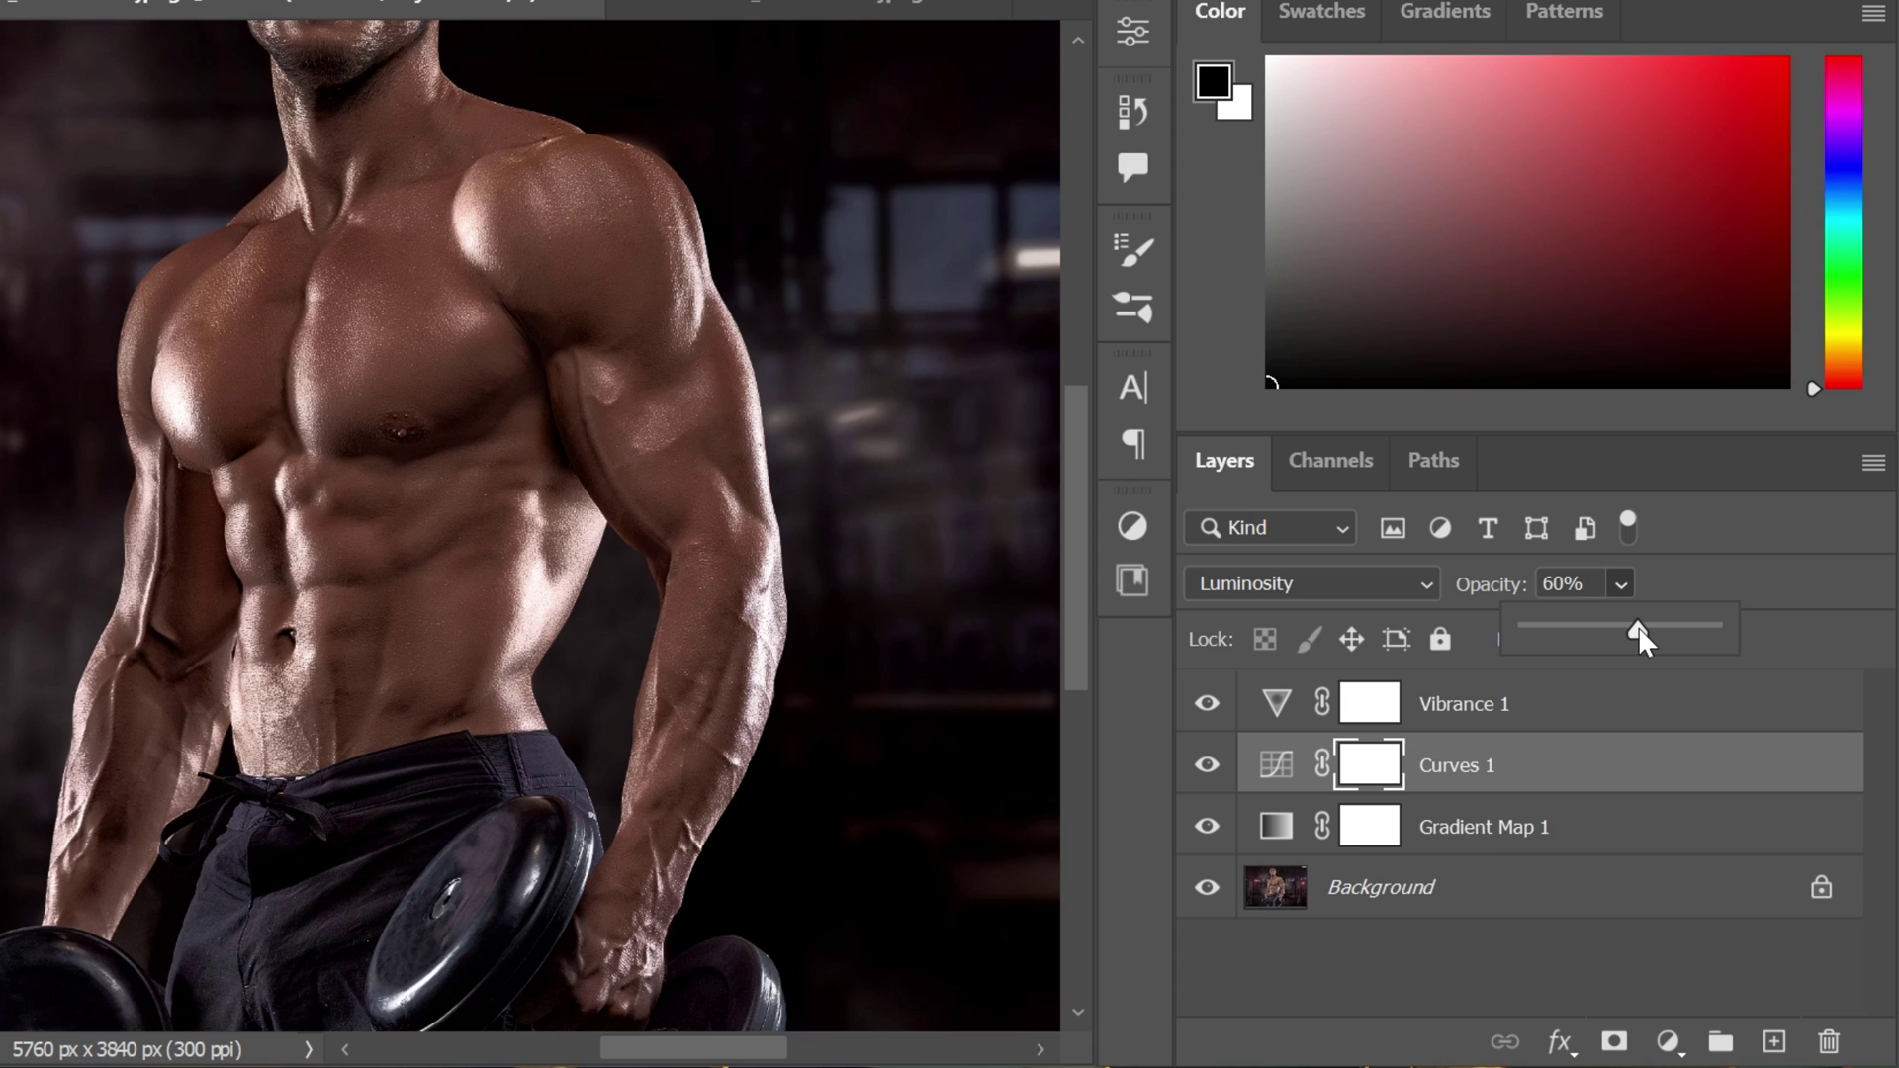
pyautogui.click(729, 577)
pyautogui.click(729, 577)
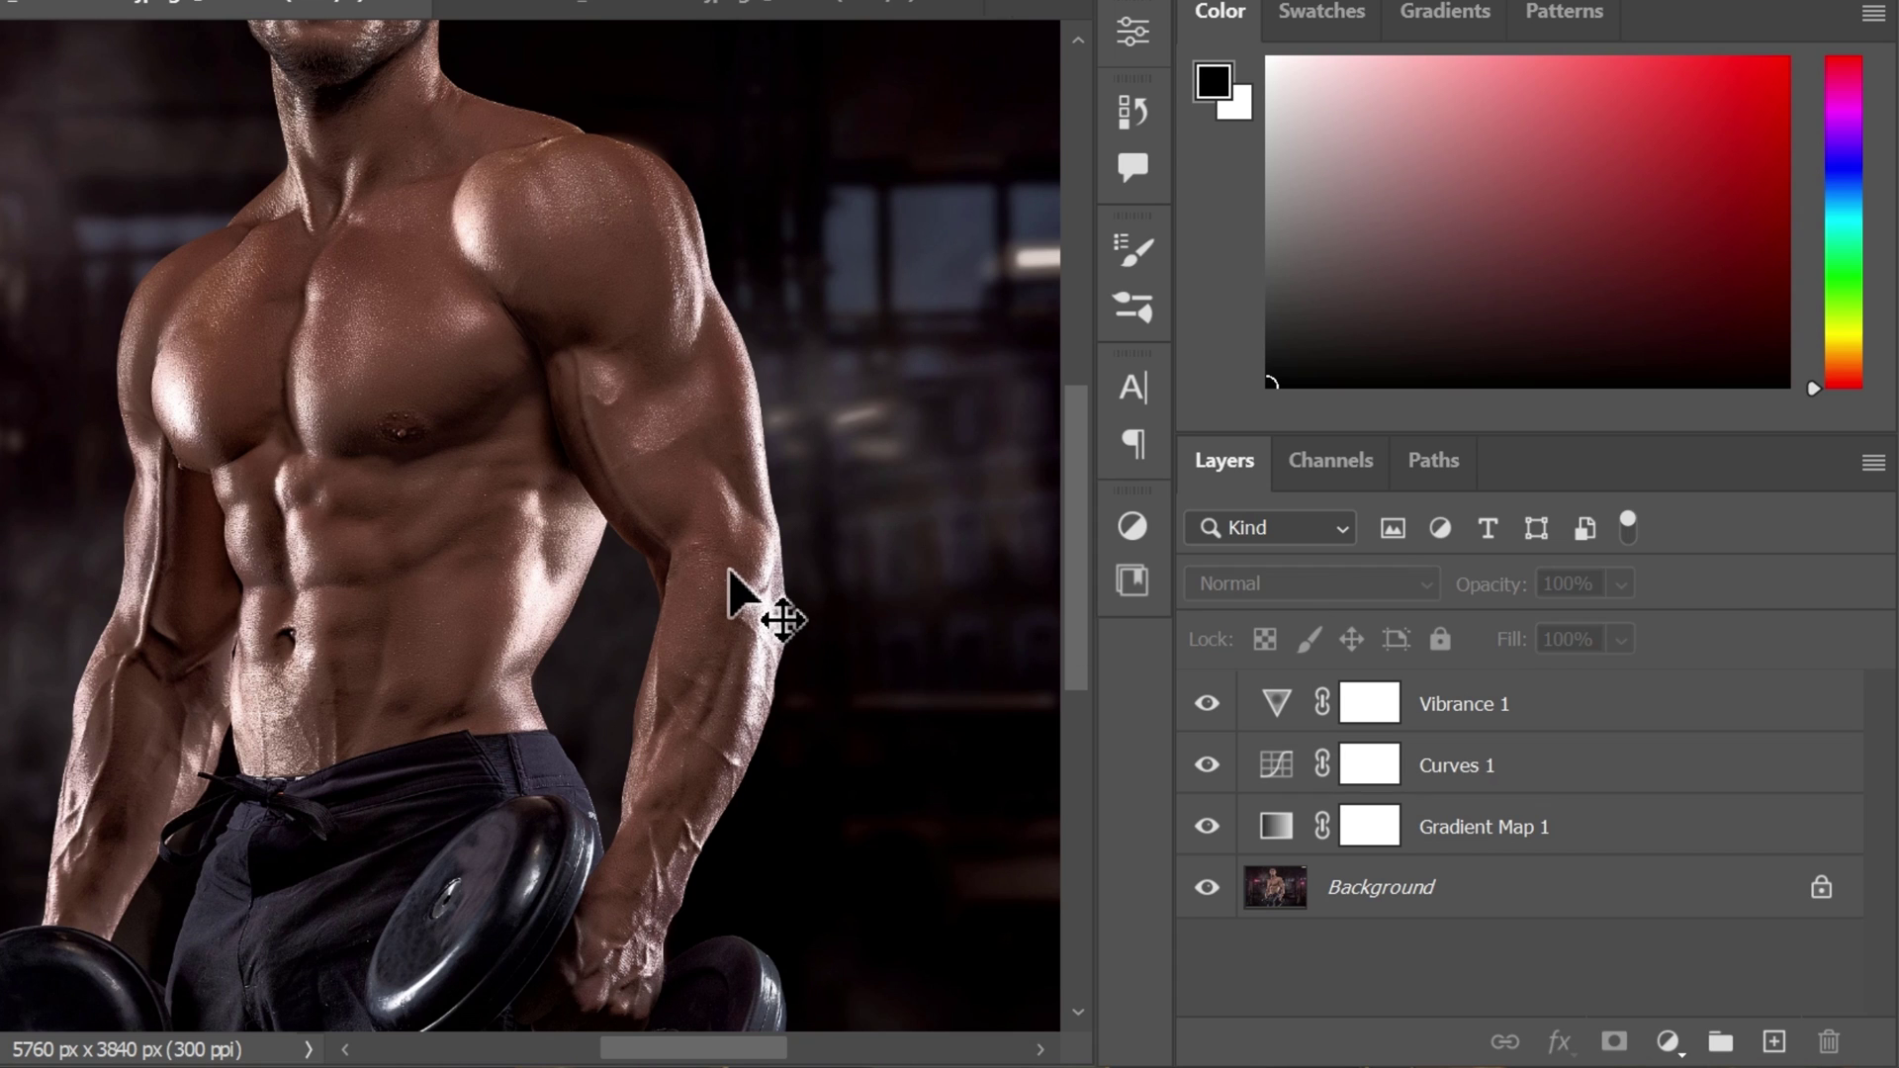
# Select the Gradient Map layer's mask and choose the Brush tool with its flow set to 30%
pyautogui.scroll(-2, 714, 700)
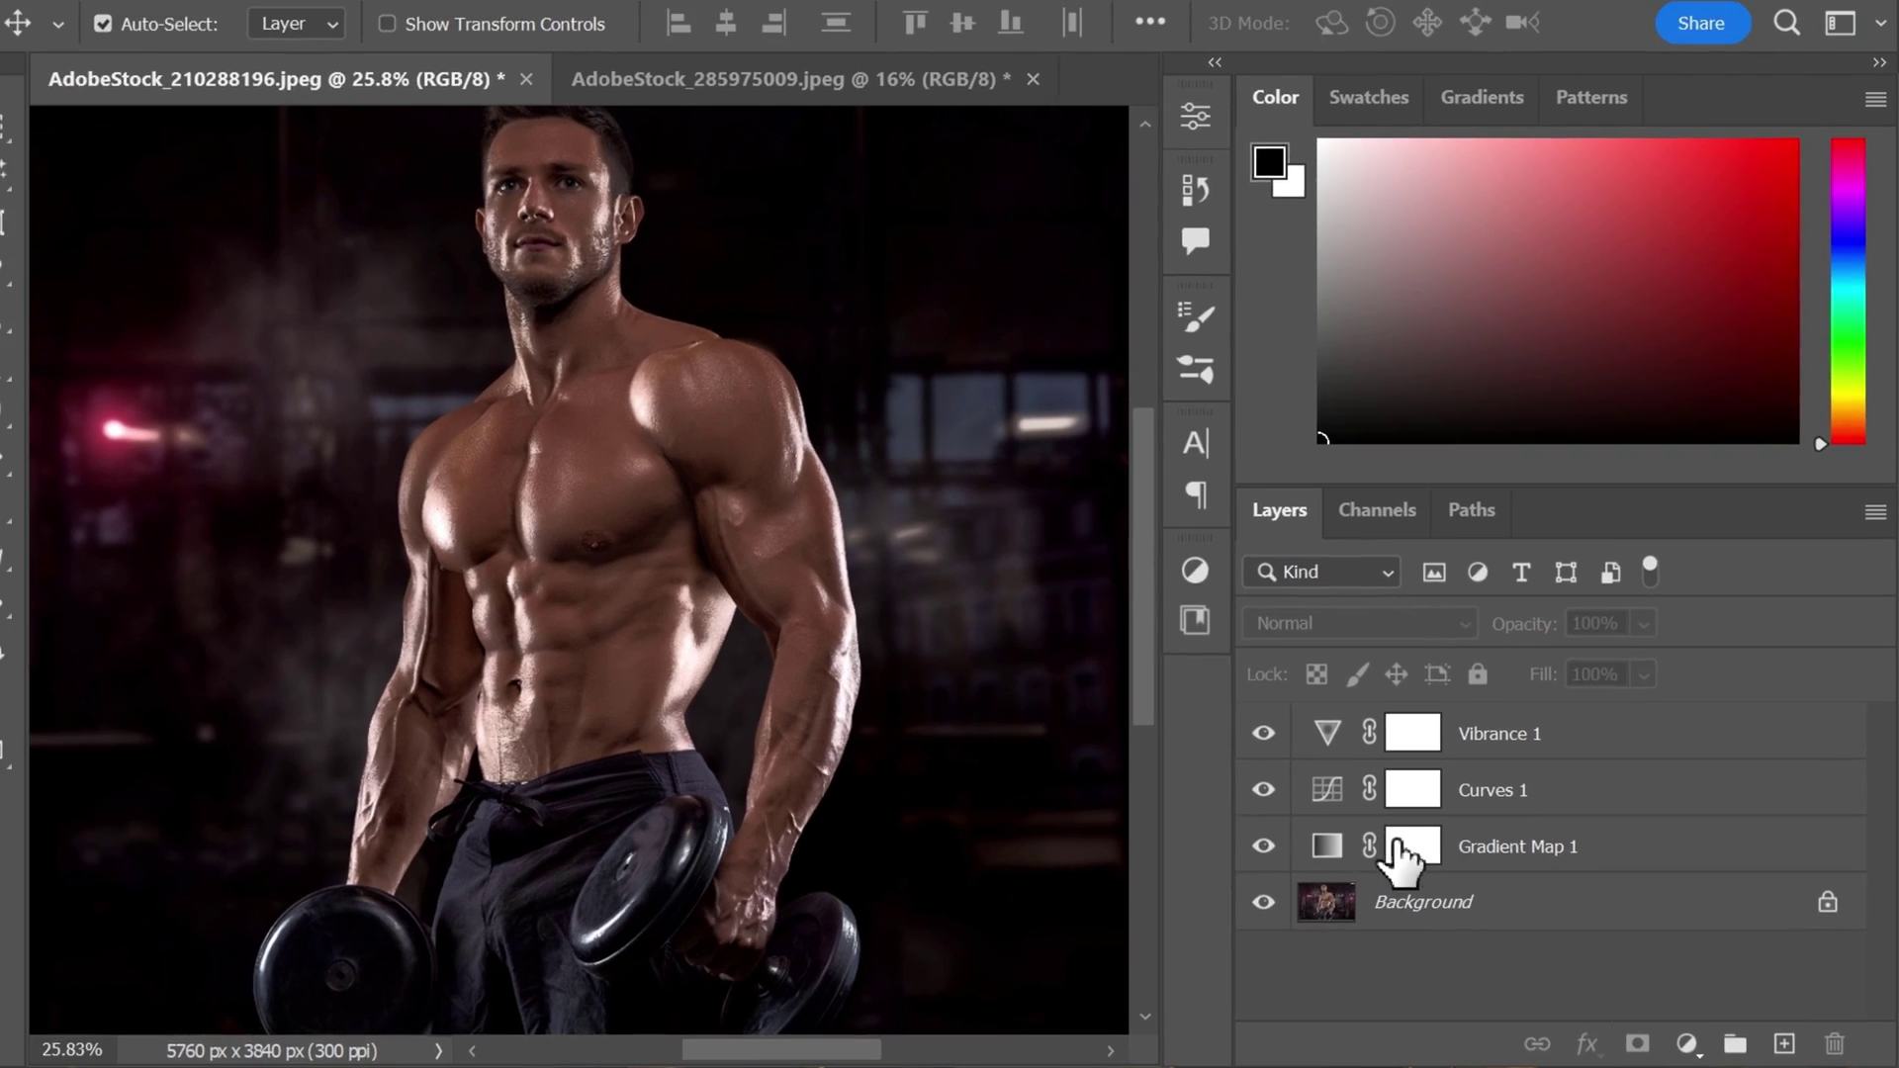
pyautogui.click(1371, 826)
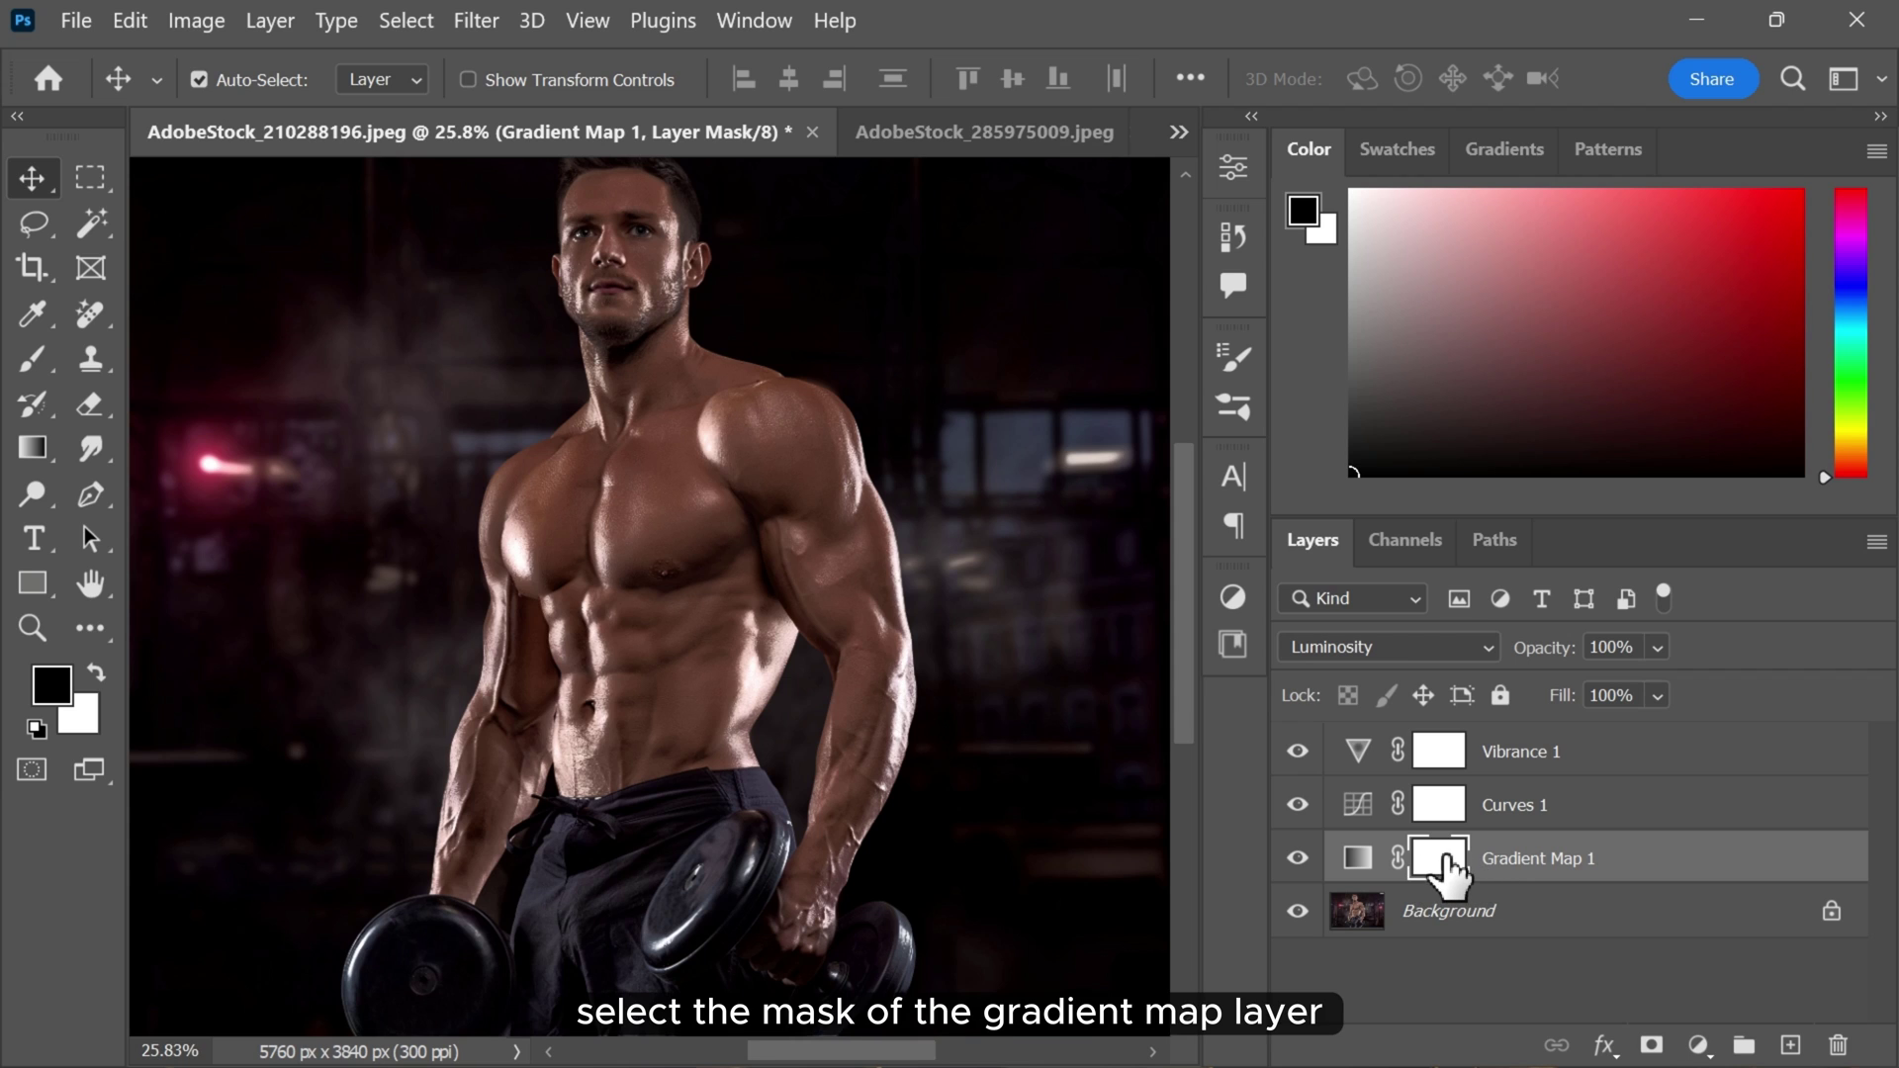
pyautogui.scroll(8, 633, 247)
pyautogui.moveTo(647, 226); pyautogui.dragTo(623, 386)
pyautogui.scroll(3, 600, 435)
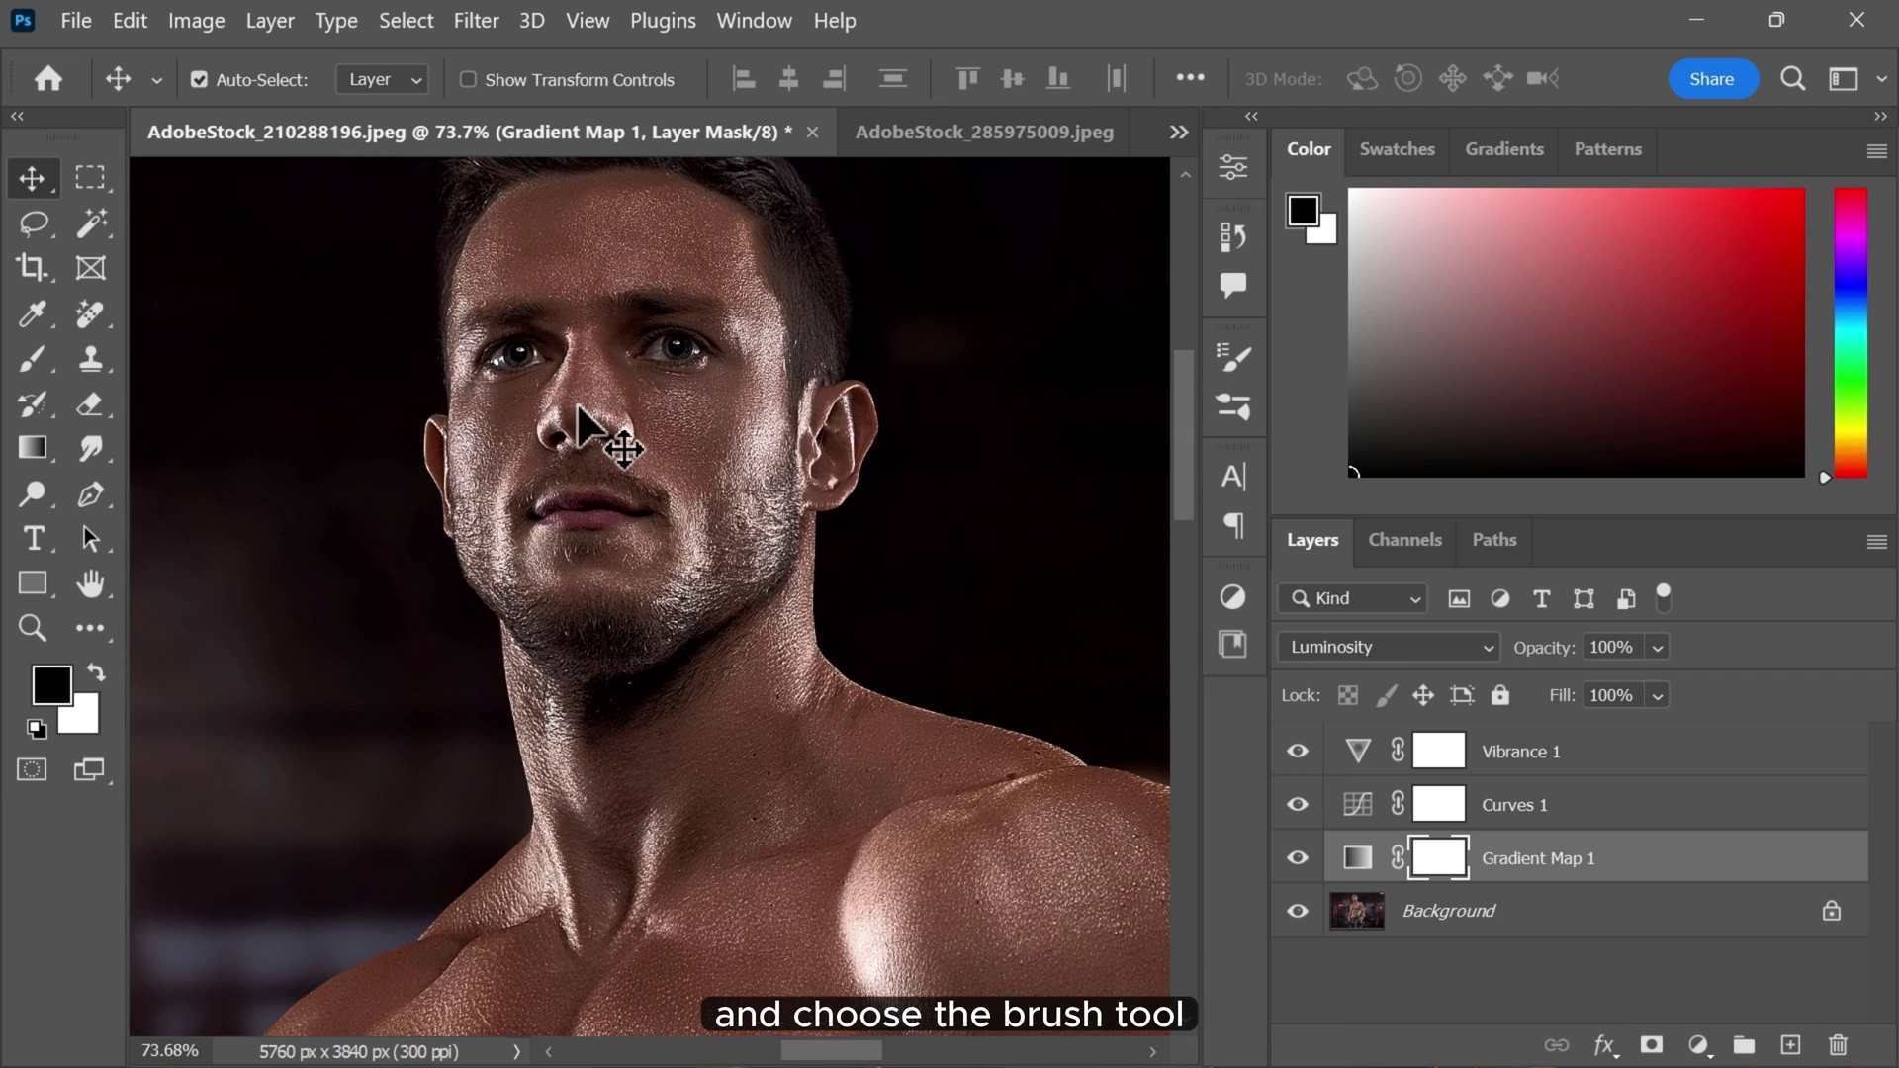
pyautogui.scroll(-1, 577, 404)
pyautogui.click(33, 359)
pyautogui.click(138, 359)
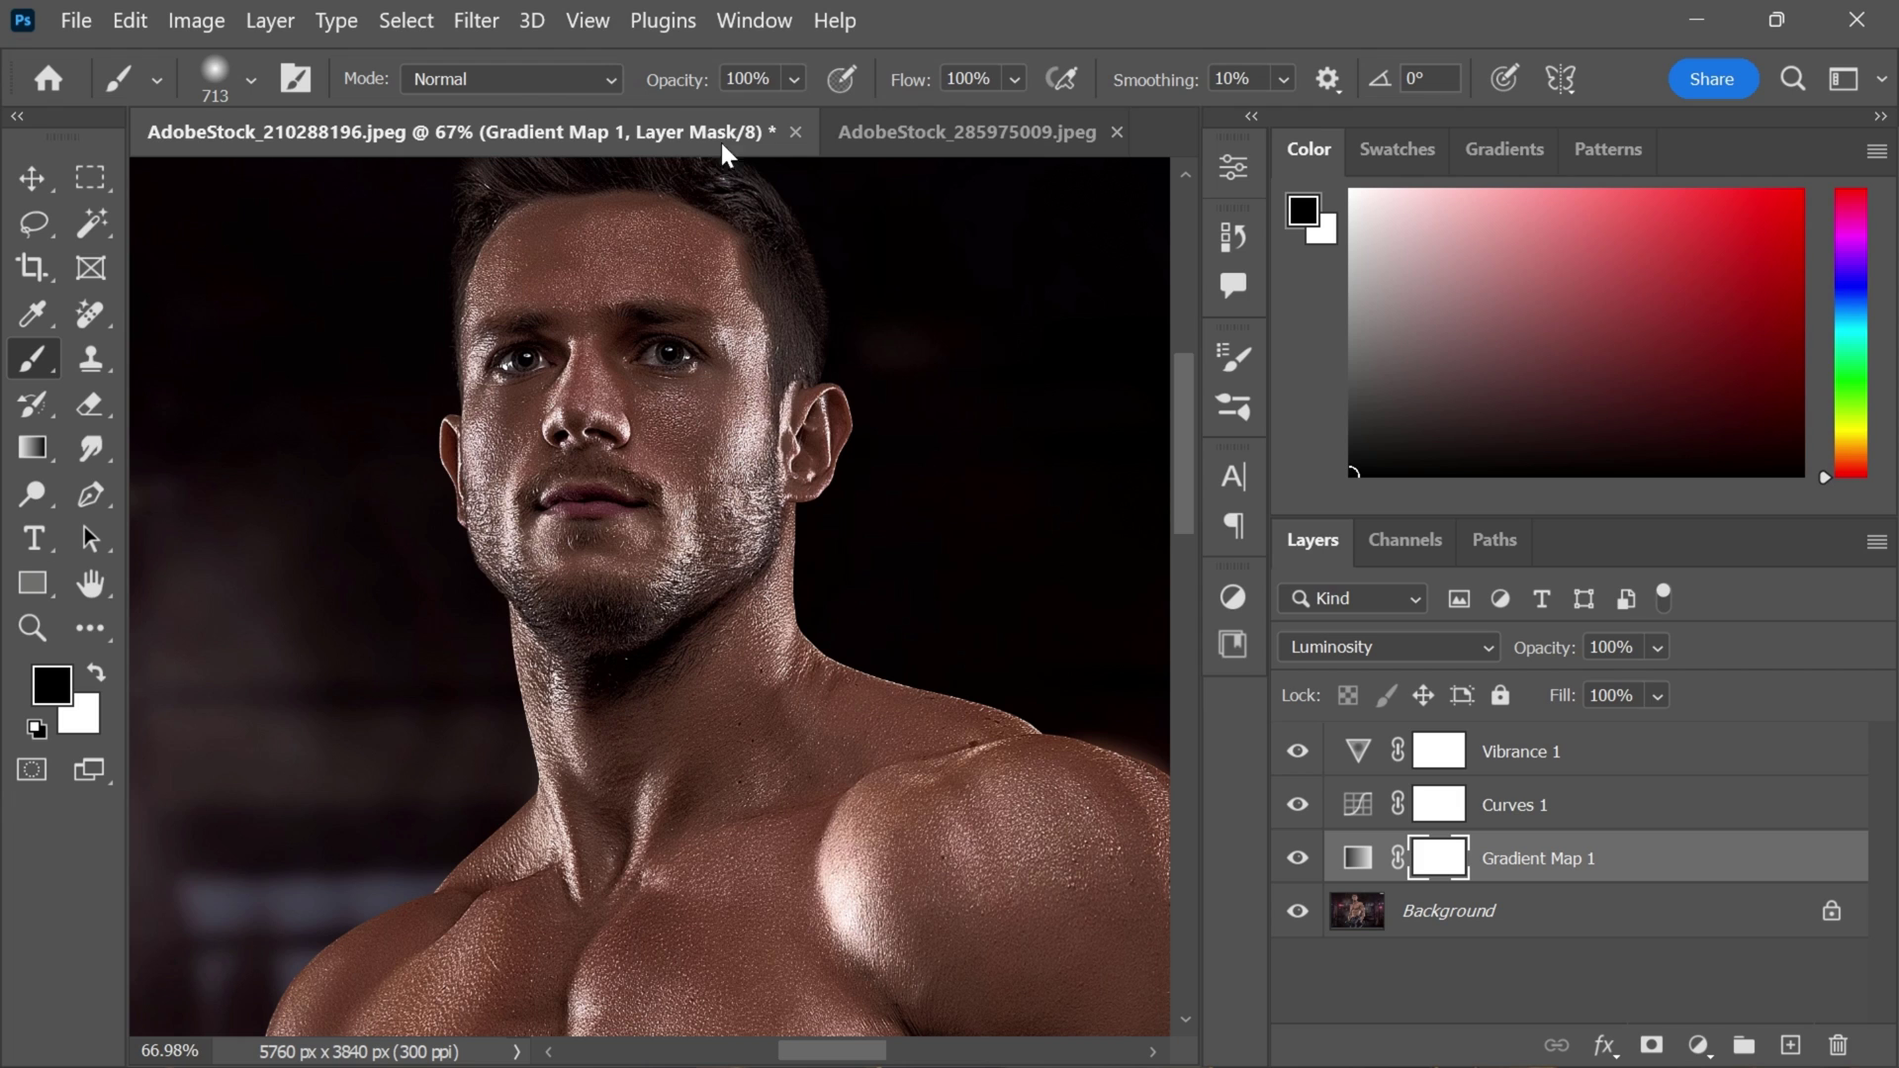
pyautogui.click(1014, 79)
pyautogui.moveTo(1094, 115); pyautogui.dragTo(982, 114)
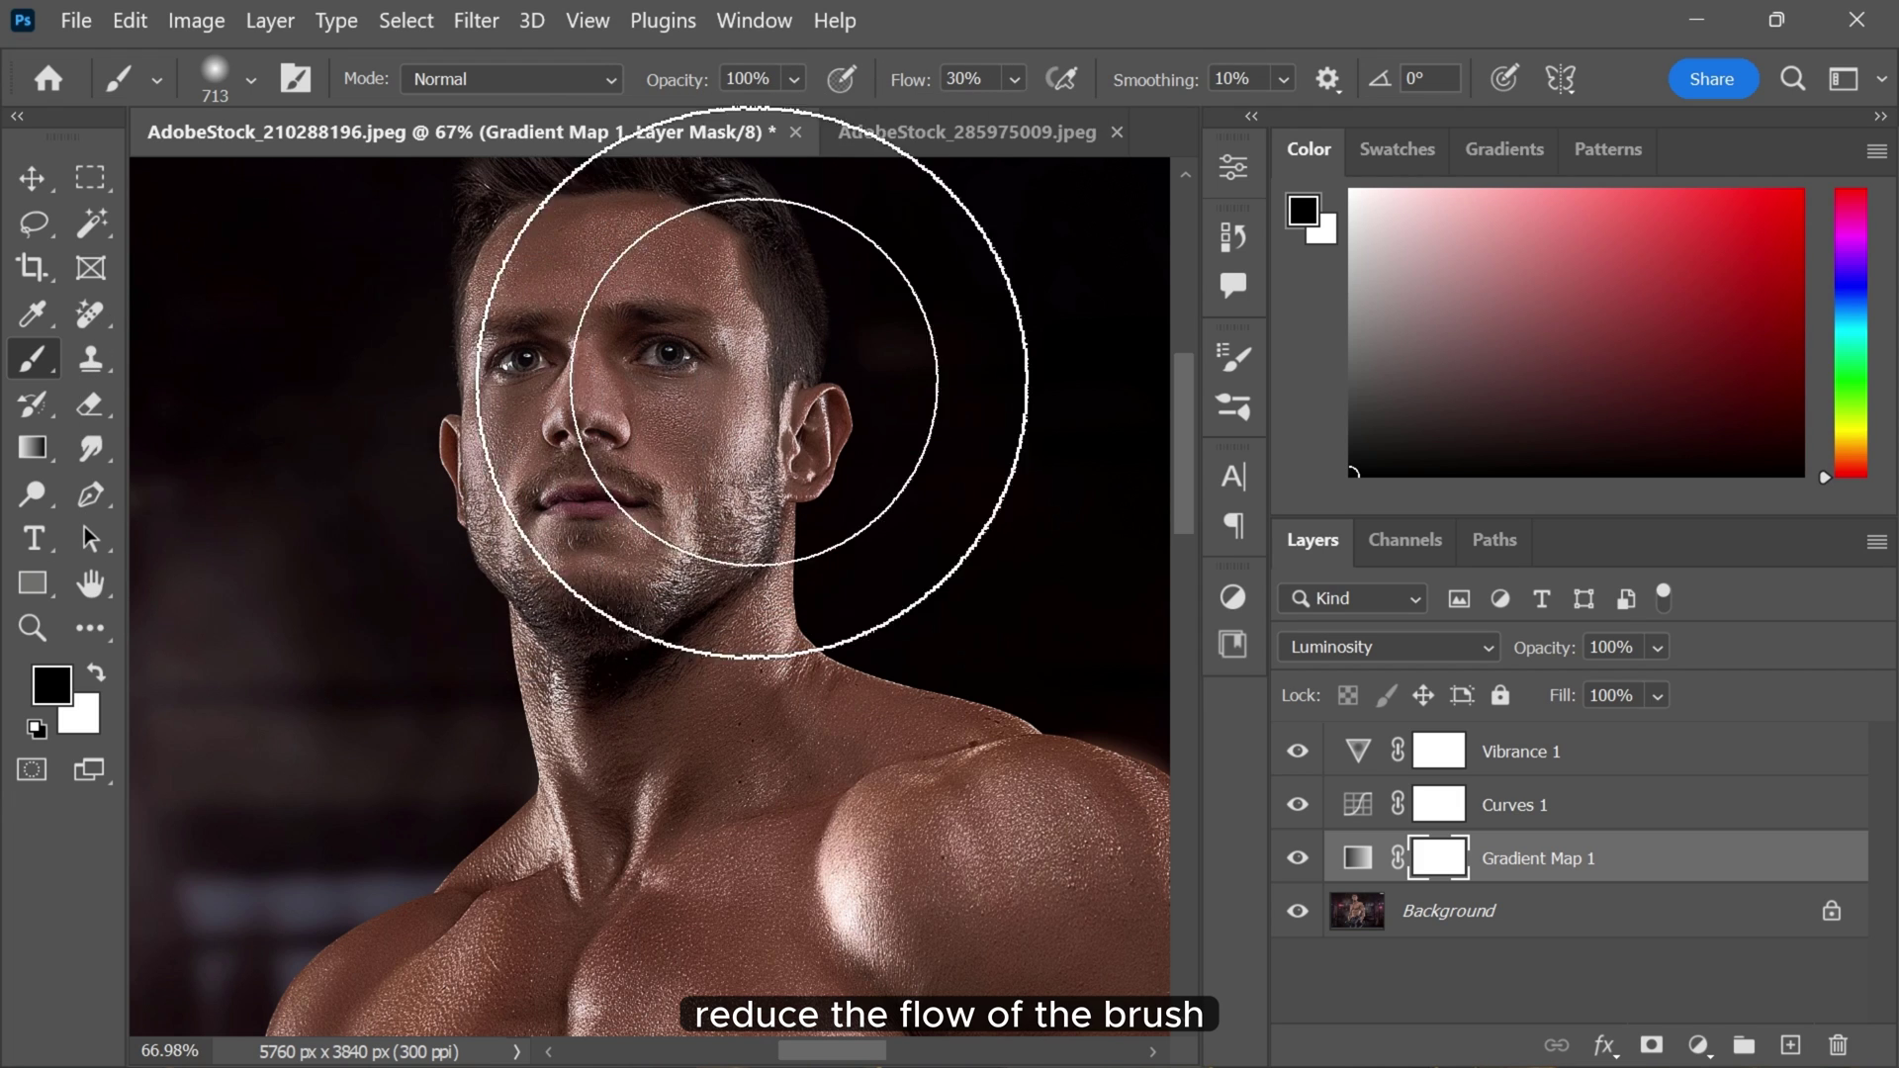
# Paint black over the man's face on the Gradient Map mask to soften harsh highlights and shadows, reducing the brush size to 175
pyautogui.scroll(-3, 748, 431)
pyautogui.click(665, 427)
pyautogui.hotkey('ctrl', 'z')
pyautogui.click(837, 428)
pyautogui.click(431, 377)
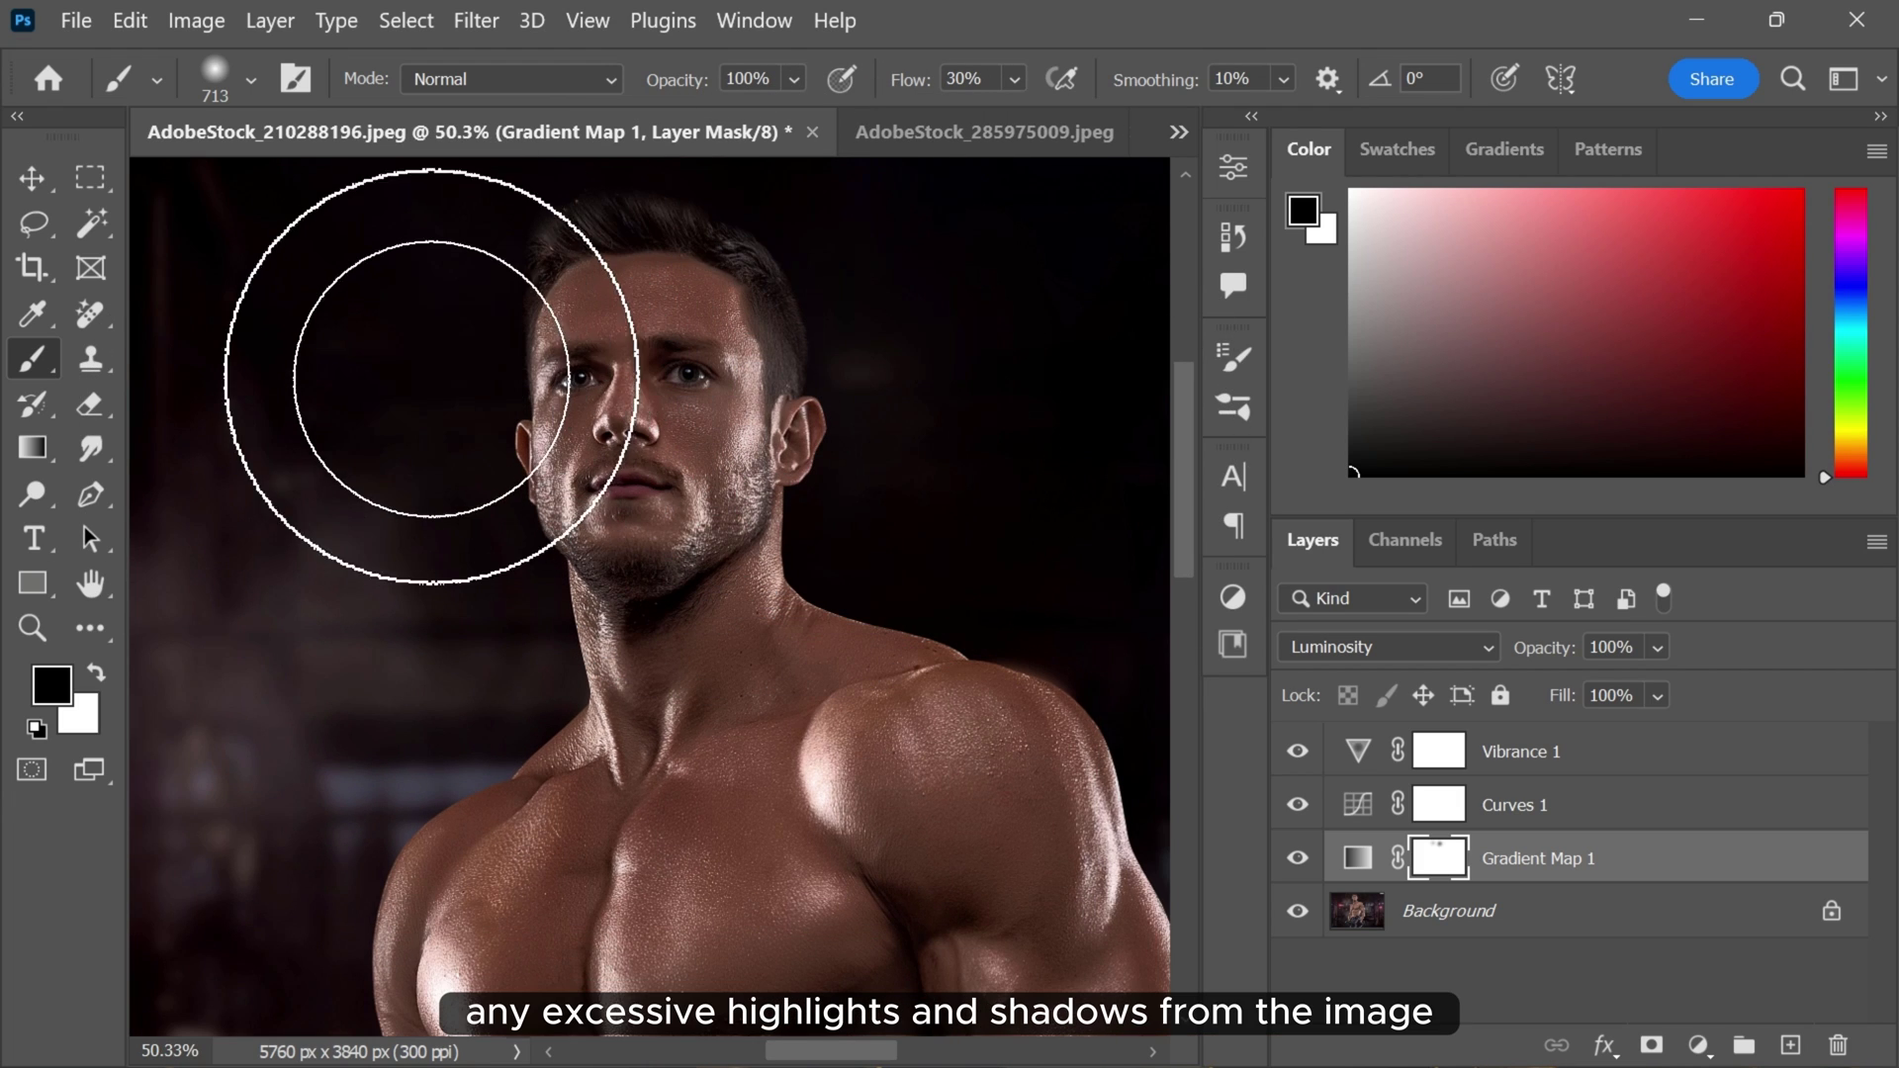
pyautogui.press('[')
pyautogui.press('[')
pyautogui.press('[')
pyautogui.press('[')
pyautogui.press('[')
pyautogui.press('[')
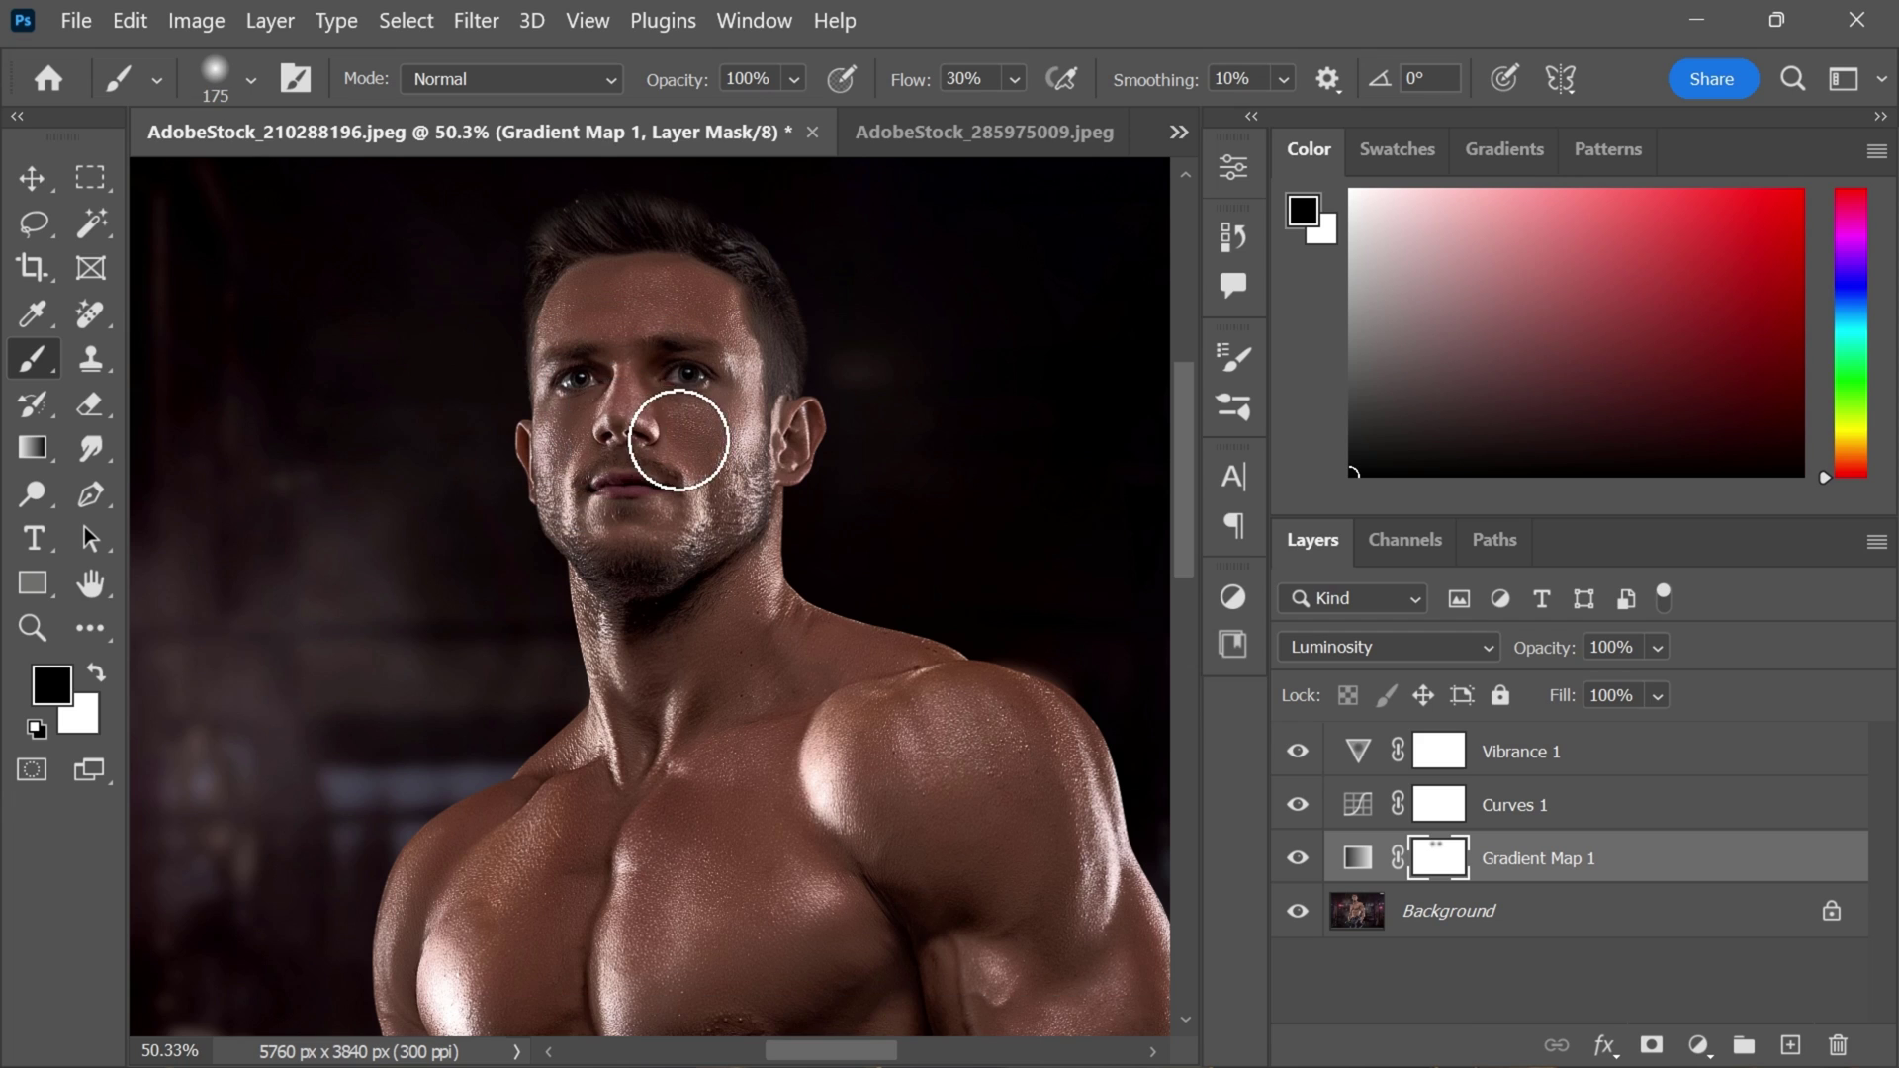
pyautogui.moveTo(503, 608)
pyautogui.mouseDown()
pyautogui.moveTo(445, 510)
pyautogui.moveTo(499, 573)
pyautogui.mouseUp()
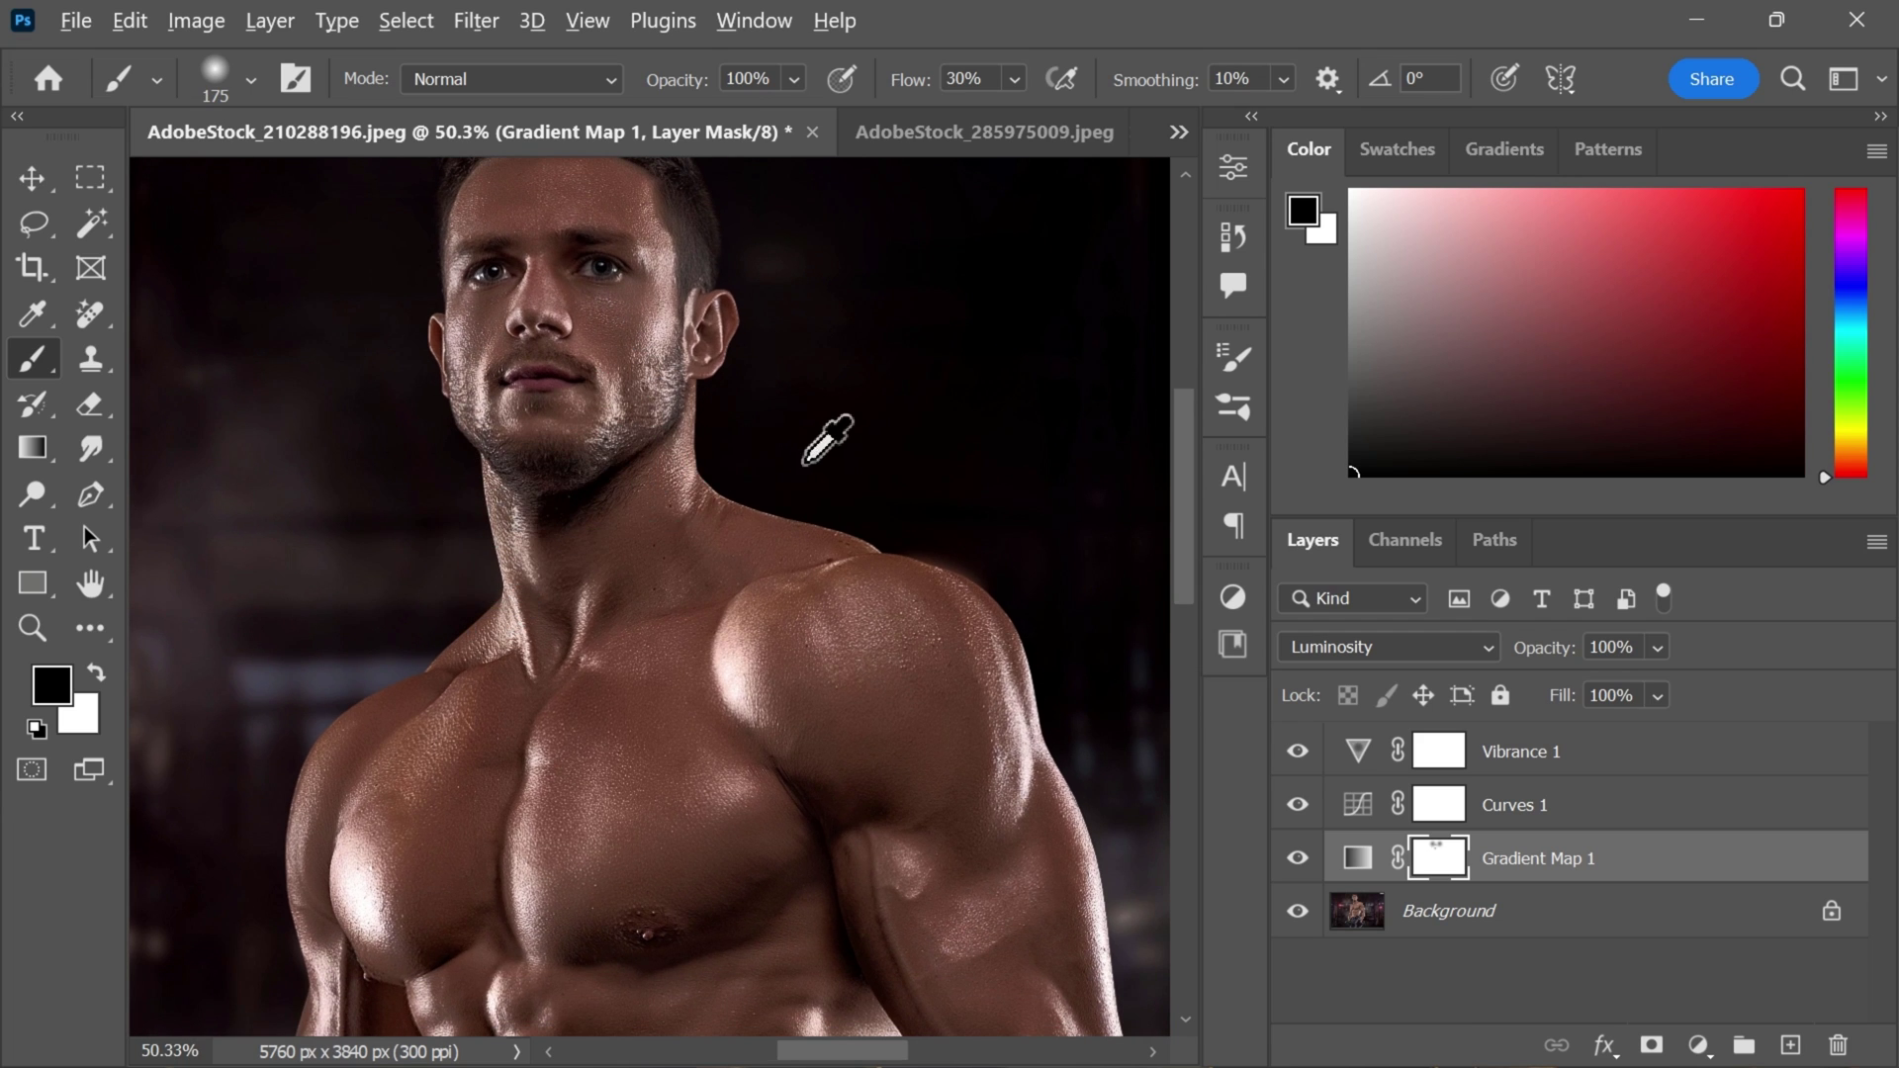
# Examine the retouched body and compare the photo before and after by toggling the visibility of all adjustment layers
pyautogui.scroll(-3, 805, 463)
pyautogui.scroll(-5, 737, 678)
pyautogui.scroll(3, 949, 693)
pyautogui.keyDown('alt'); pyautogui.scroll(2, 591, 496); pyautogui.keyUp('alt')
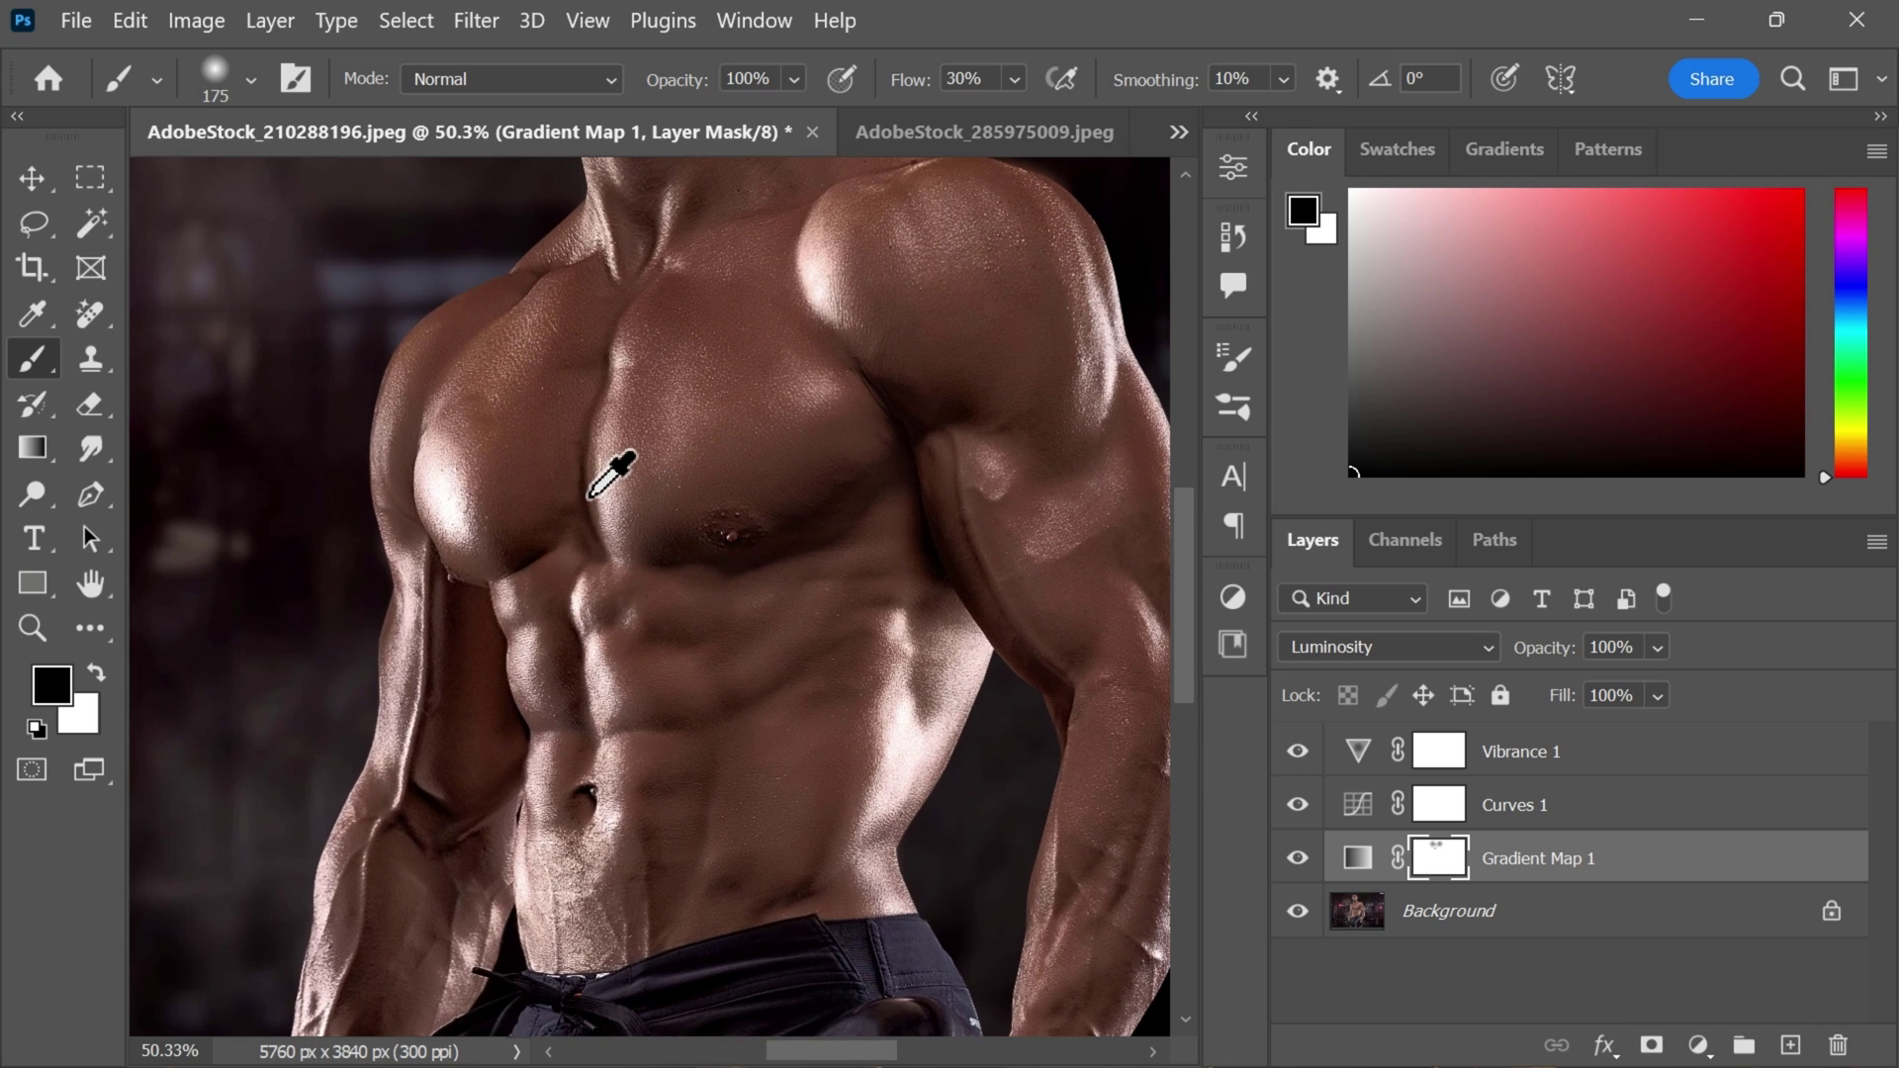
pyautogui.scroll(-3, 586, 508)
pyautogui.keyDown('alt'); pyautogui.scroll(1, 704, 442); pyautogui.keyUp('alt')
pyautogui.scroll(4, 691, 479)
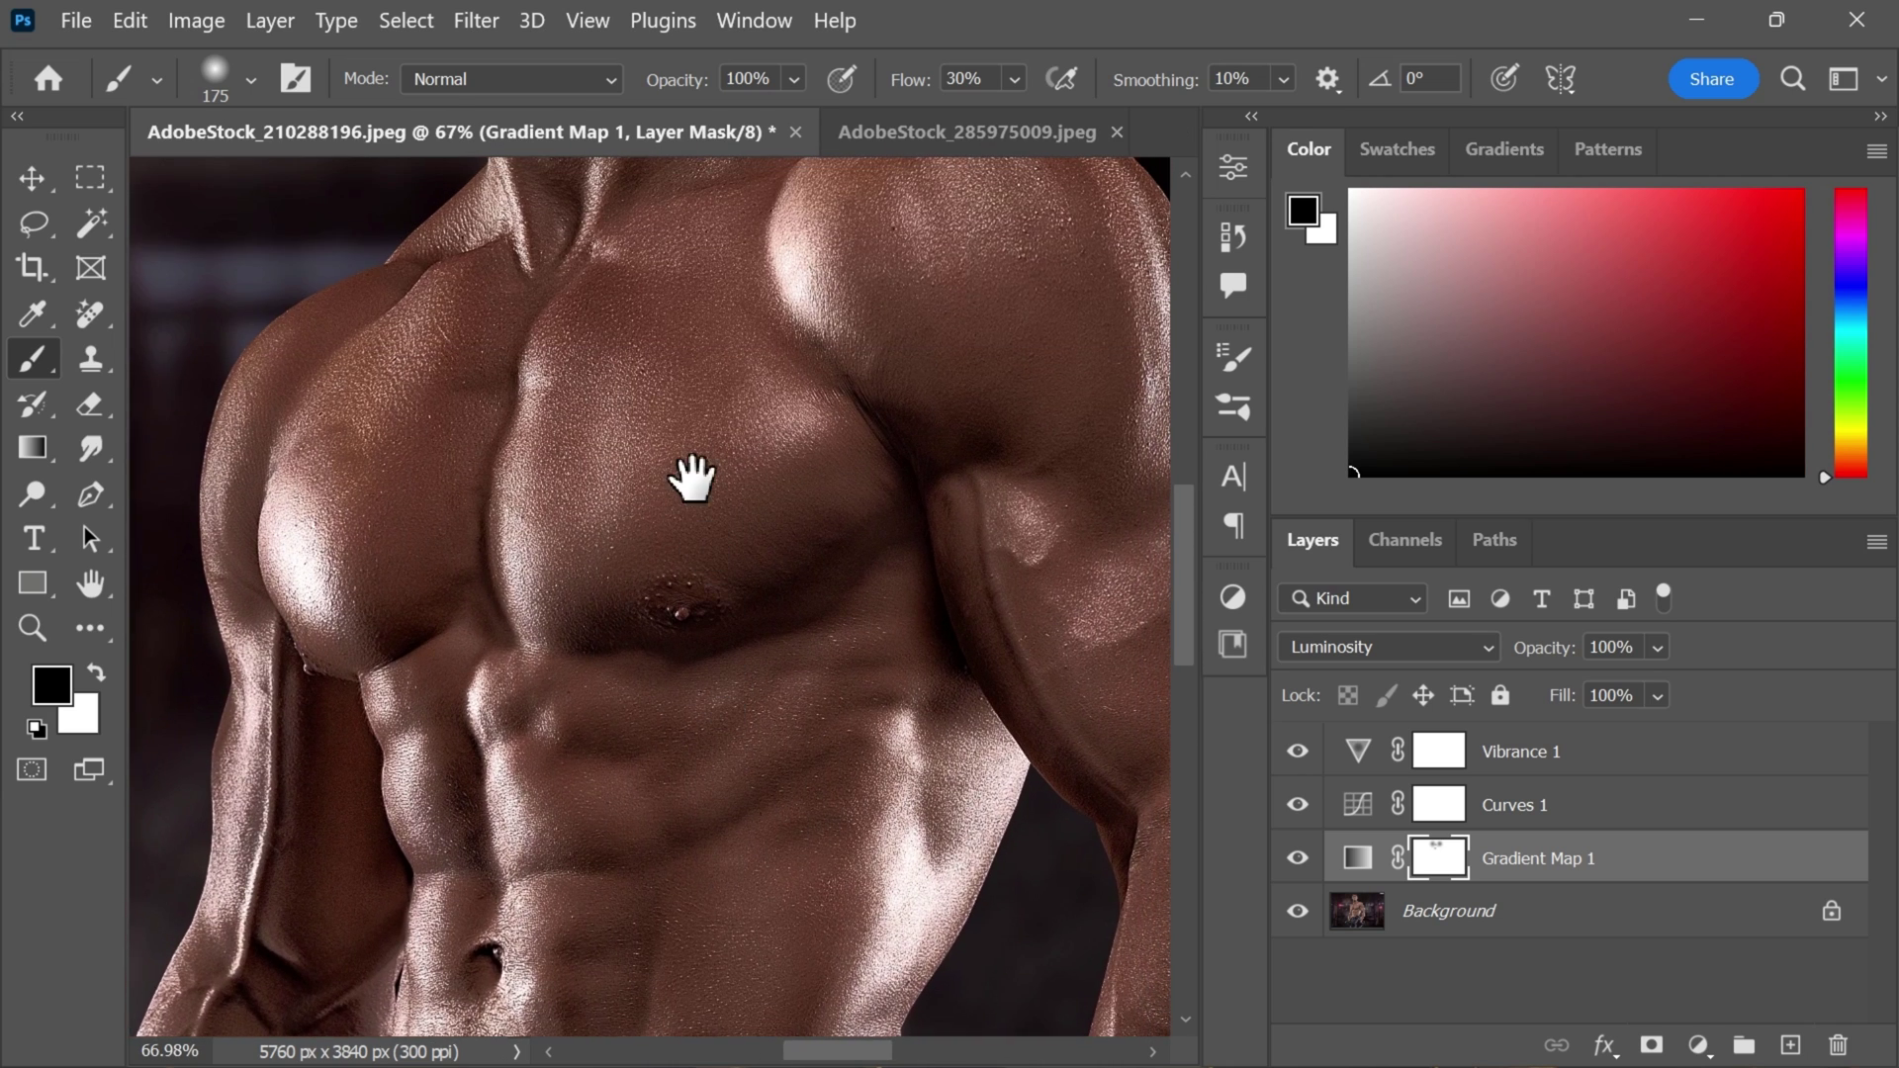
pyautogui.keyDown('alt'); pyautogui.click(1298, 911); pyautogui.keyUp('alt')
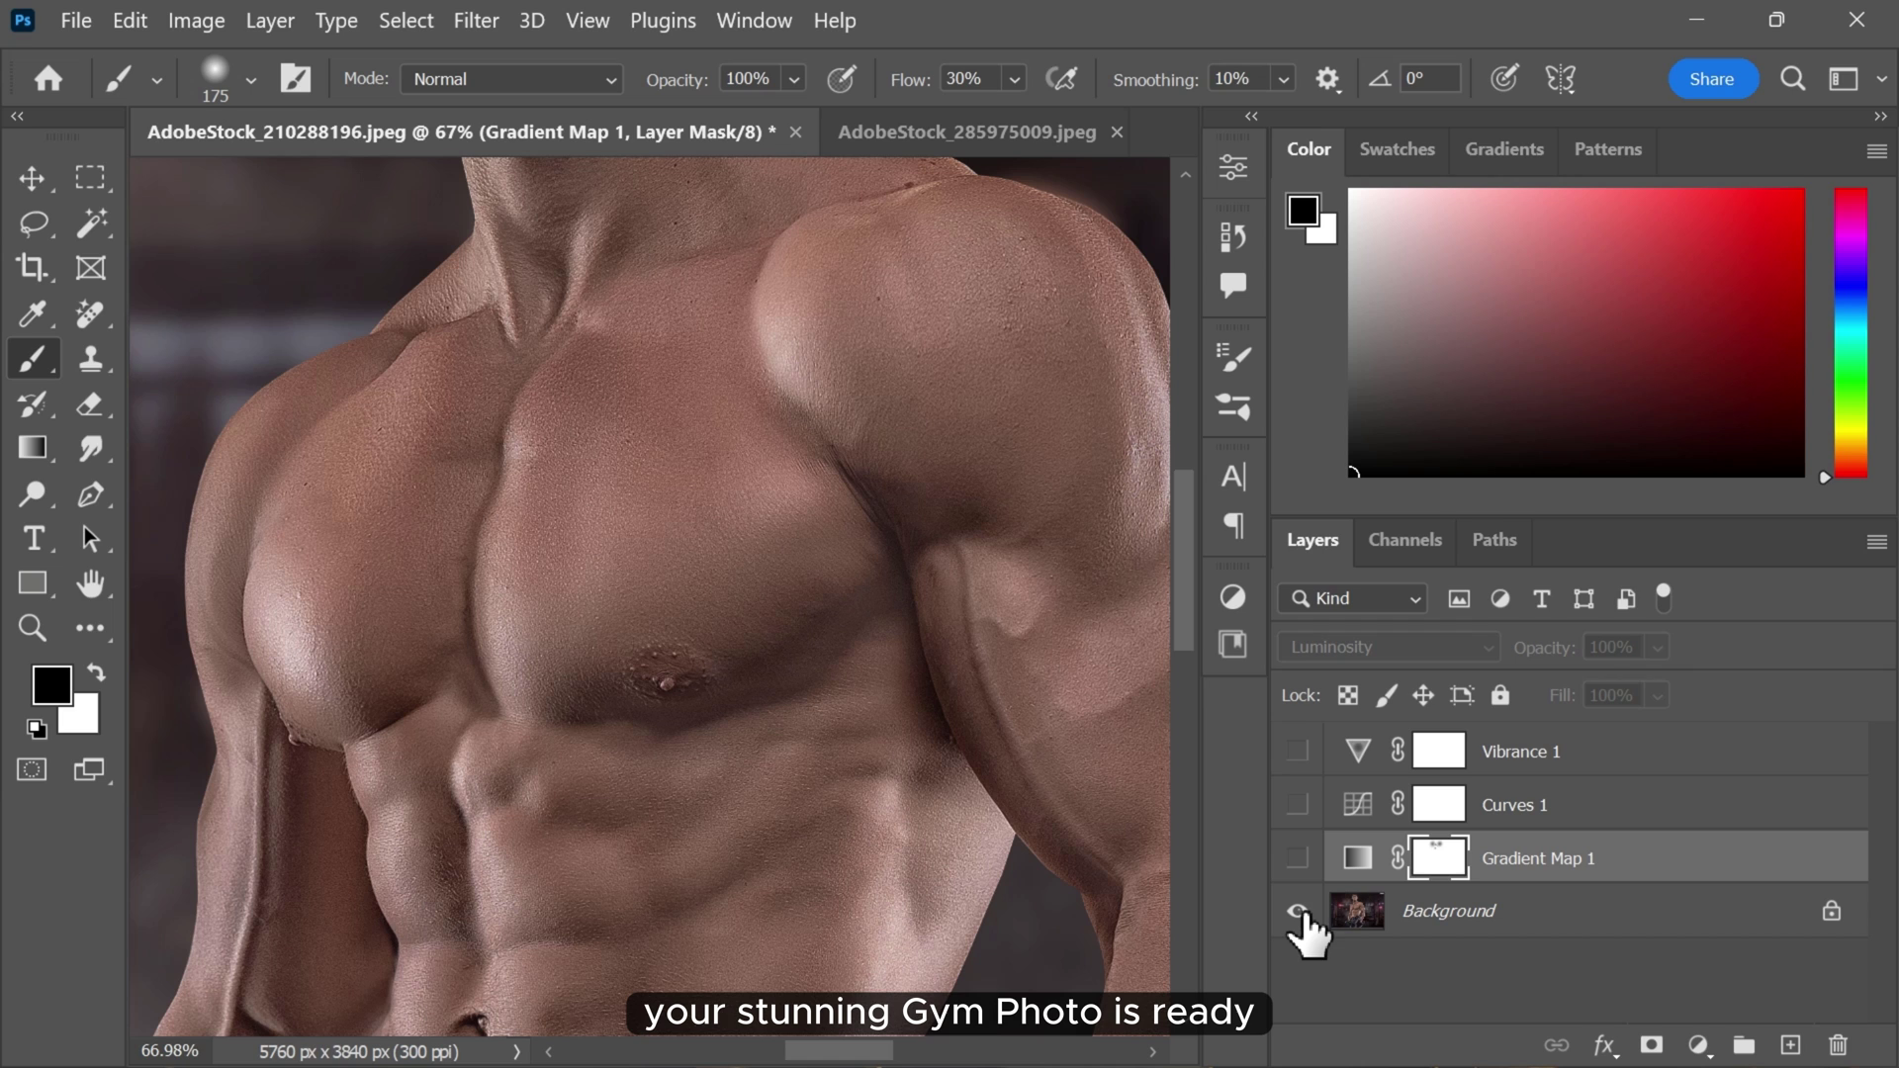
pyautogui.keyDown('alt'); pyautogui.click(1298, 911); pyautogui.keyUp('alt')
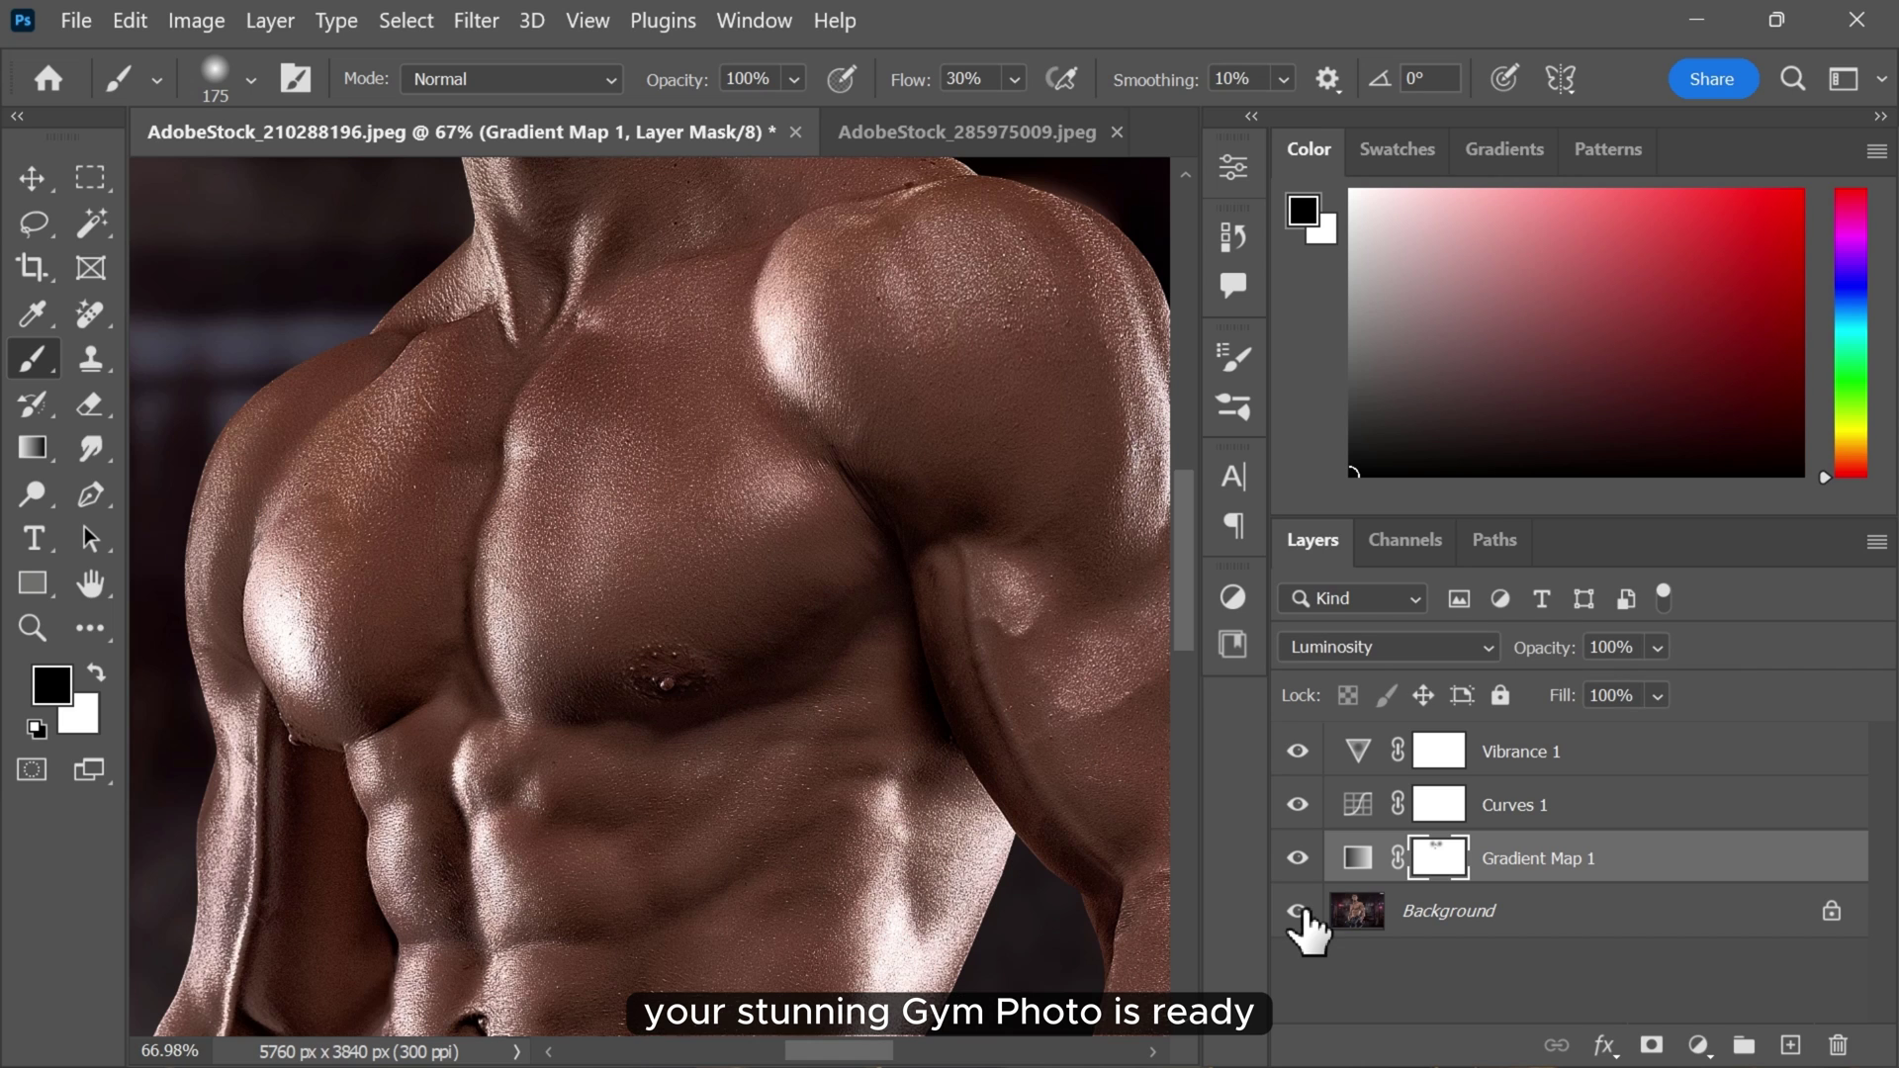
pyautogui.keyDown('alt'); pyautogui.scroll(-1, 682, 436); pyautogui.keyUp('alt')
pyautogui.keyDown('alt'); pyautogui.scroll(-4, 683, 435); pyautogui.keyUp('alt')
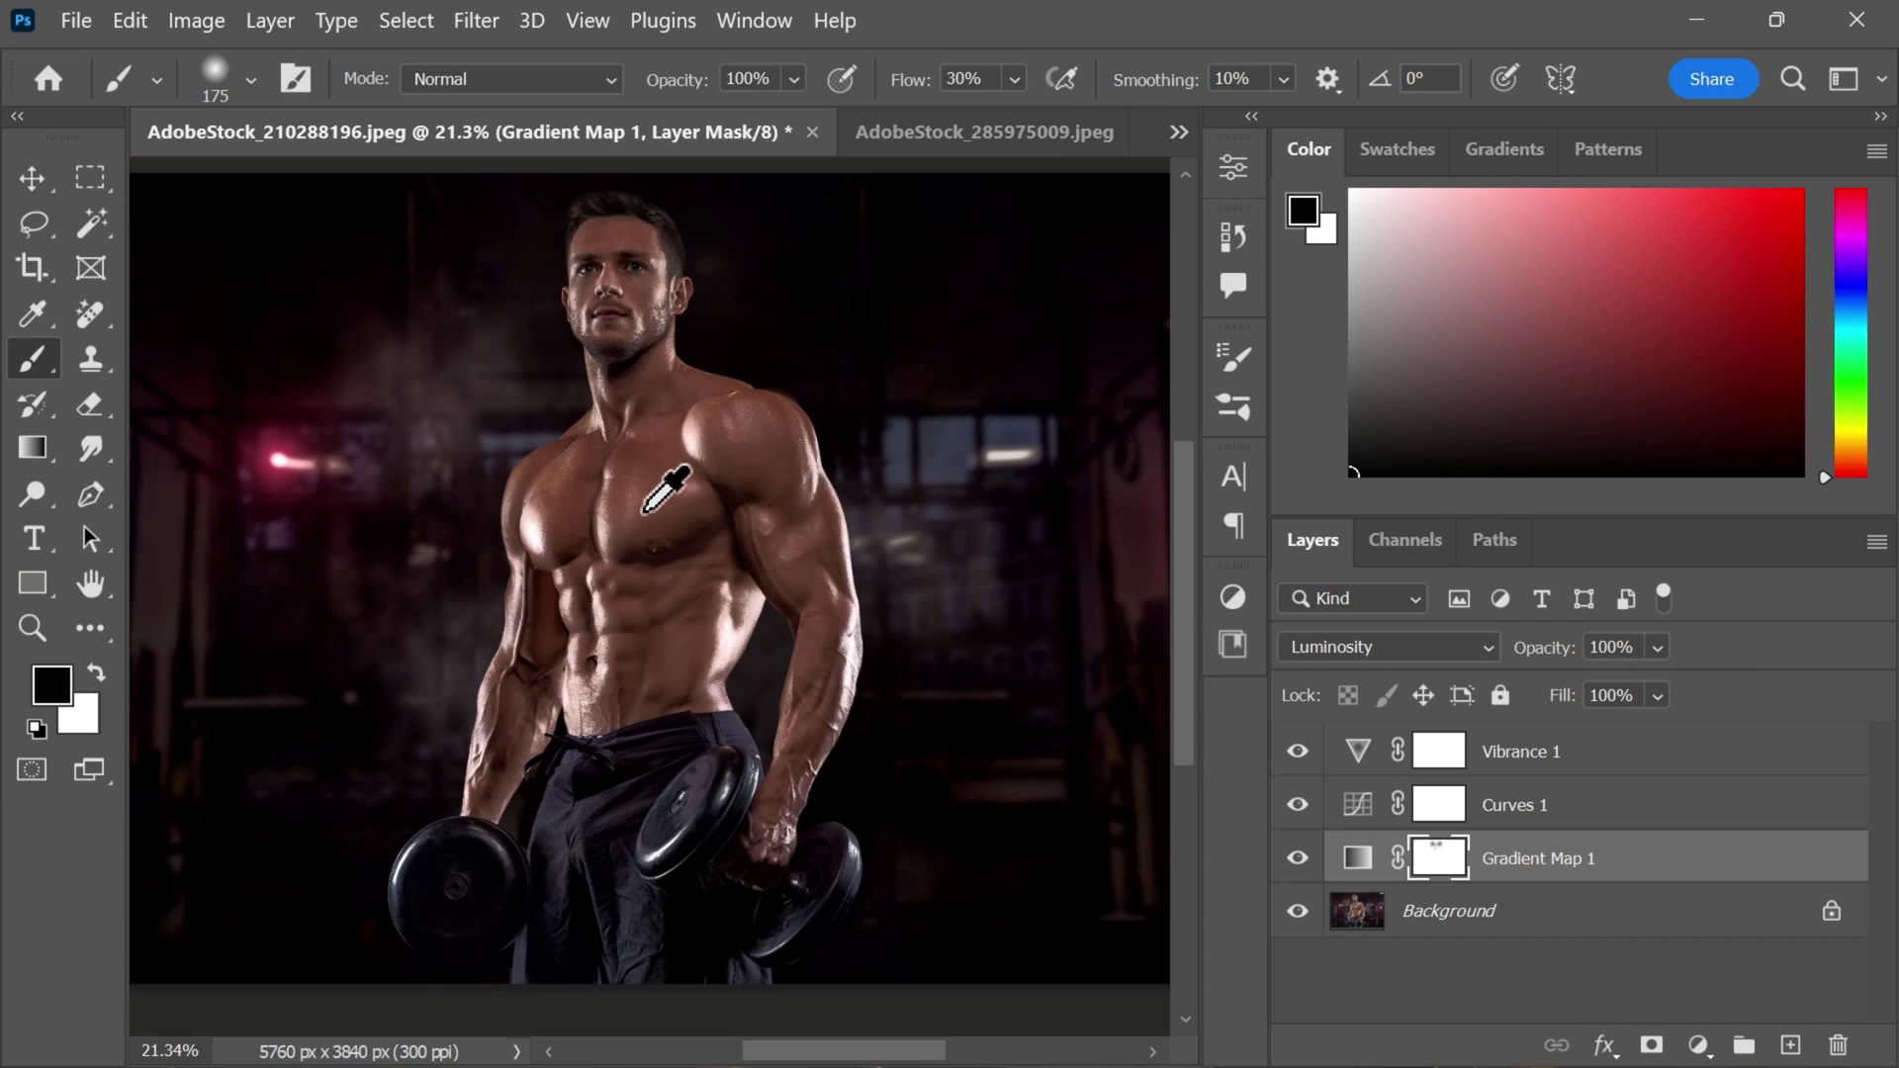
pyautogui.keyDown('alt'); pyautogui.scroll(1, 775, 475); pyautogui.keyUp('alt')
pyautogui.moveTo(805, 530); pyautogui.dragTo(827, 531)
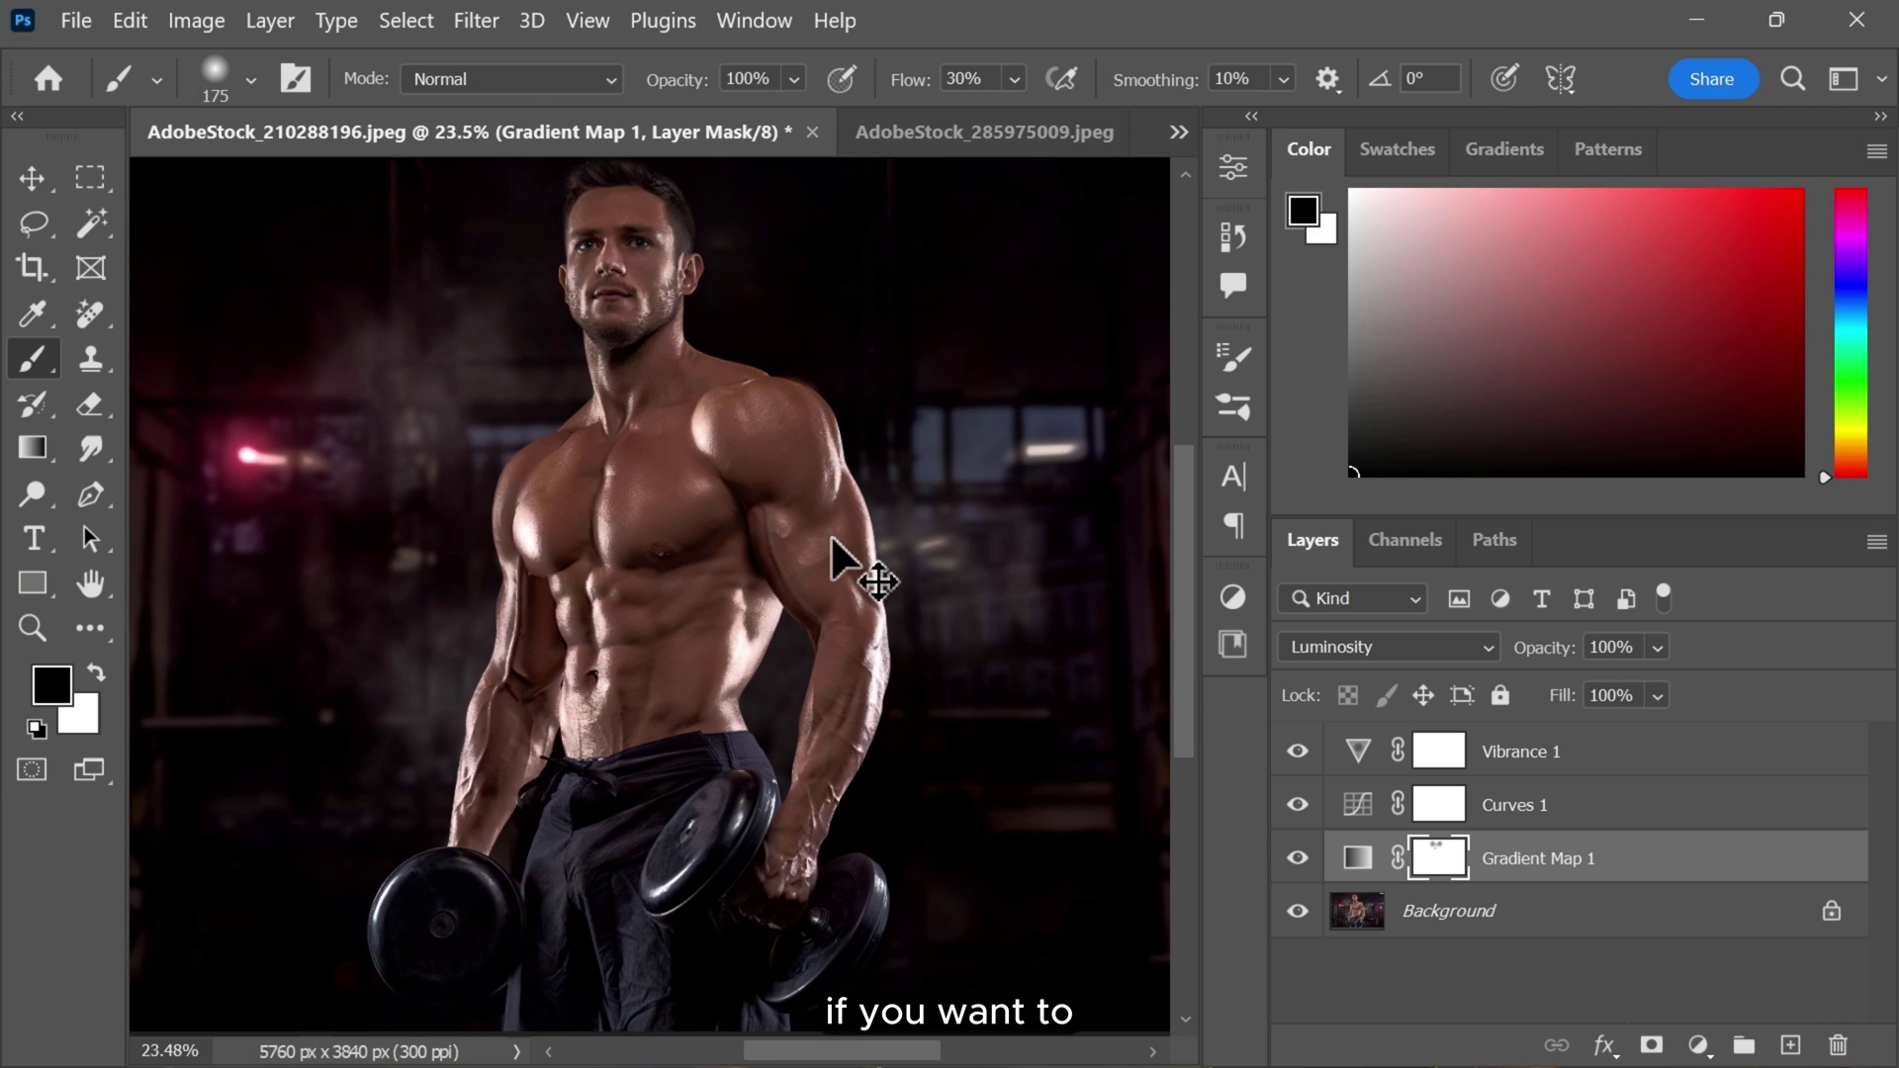
# Copy the Vibrance, Curves and Gradient Map layers and paste them into AdobeStock_285975009.jpeg
pyautogui.click(1627, 859)
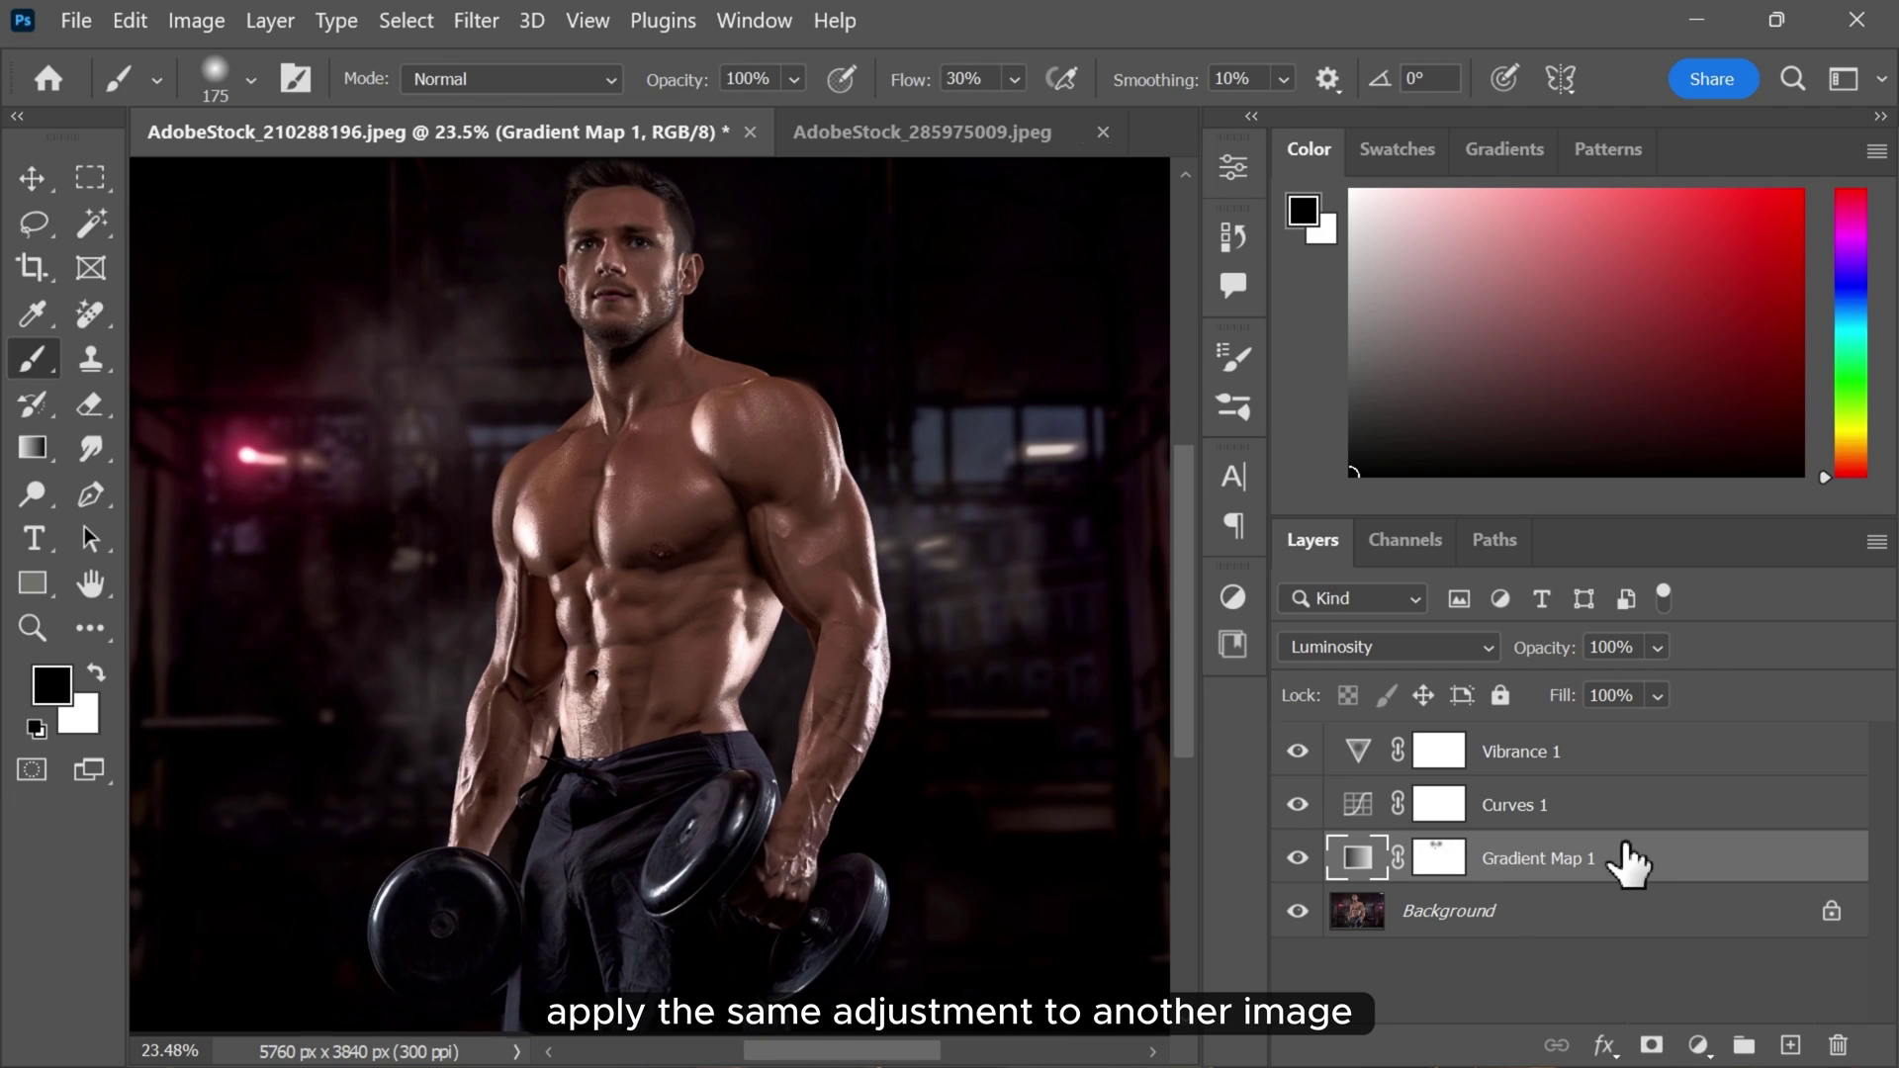
pyautogui.keyDown('shift'); pyautogui.click(1559, 773); pyautogui.keyUp('shift')
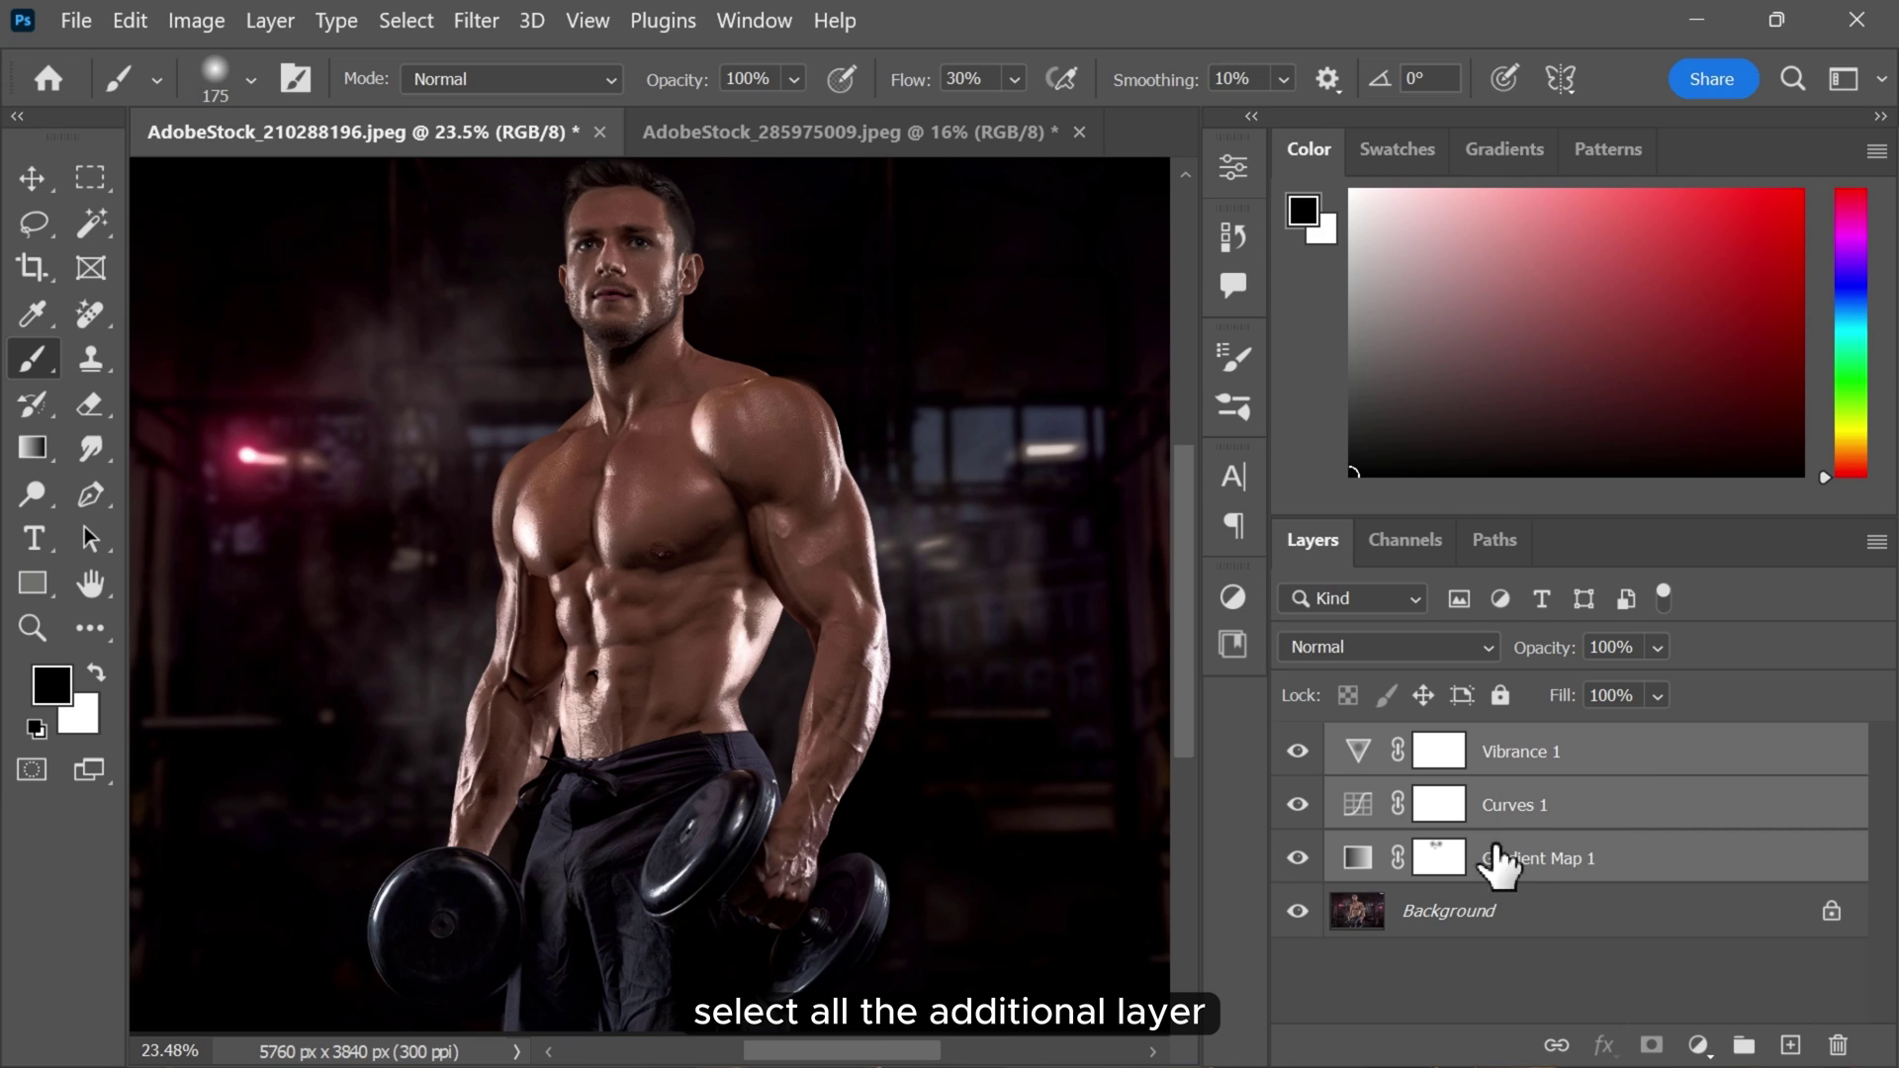
pyautogui.hotkey('ctrl', 'c')
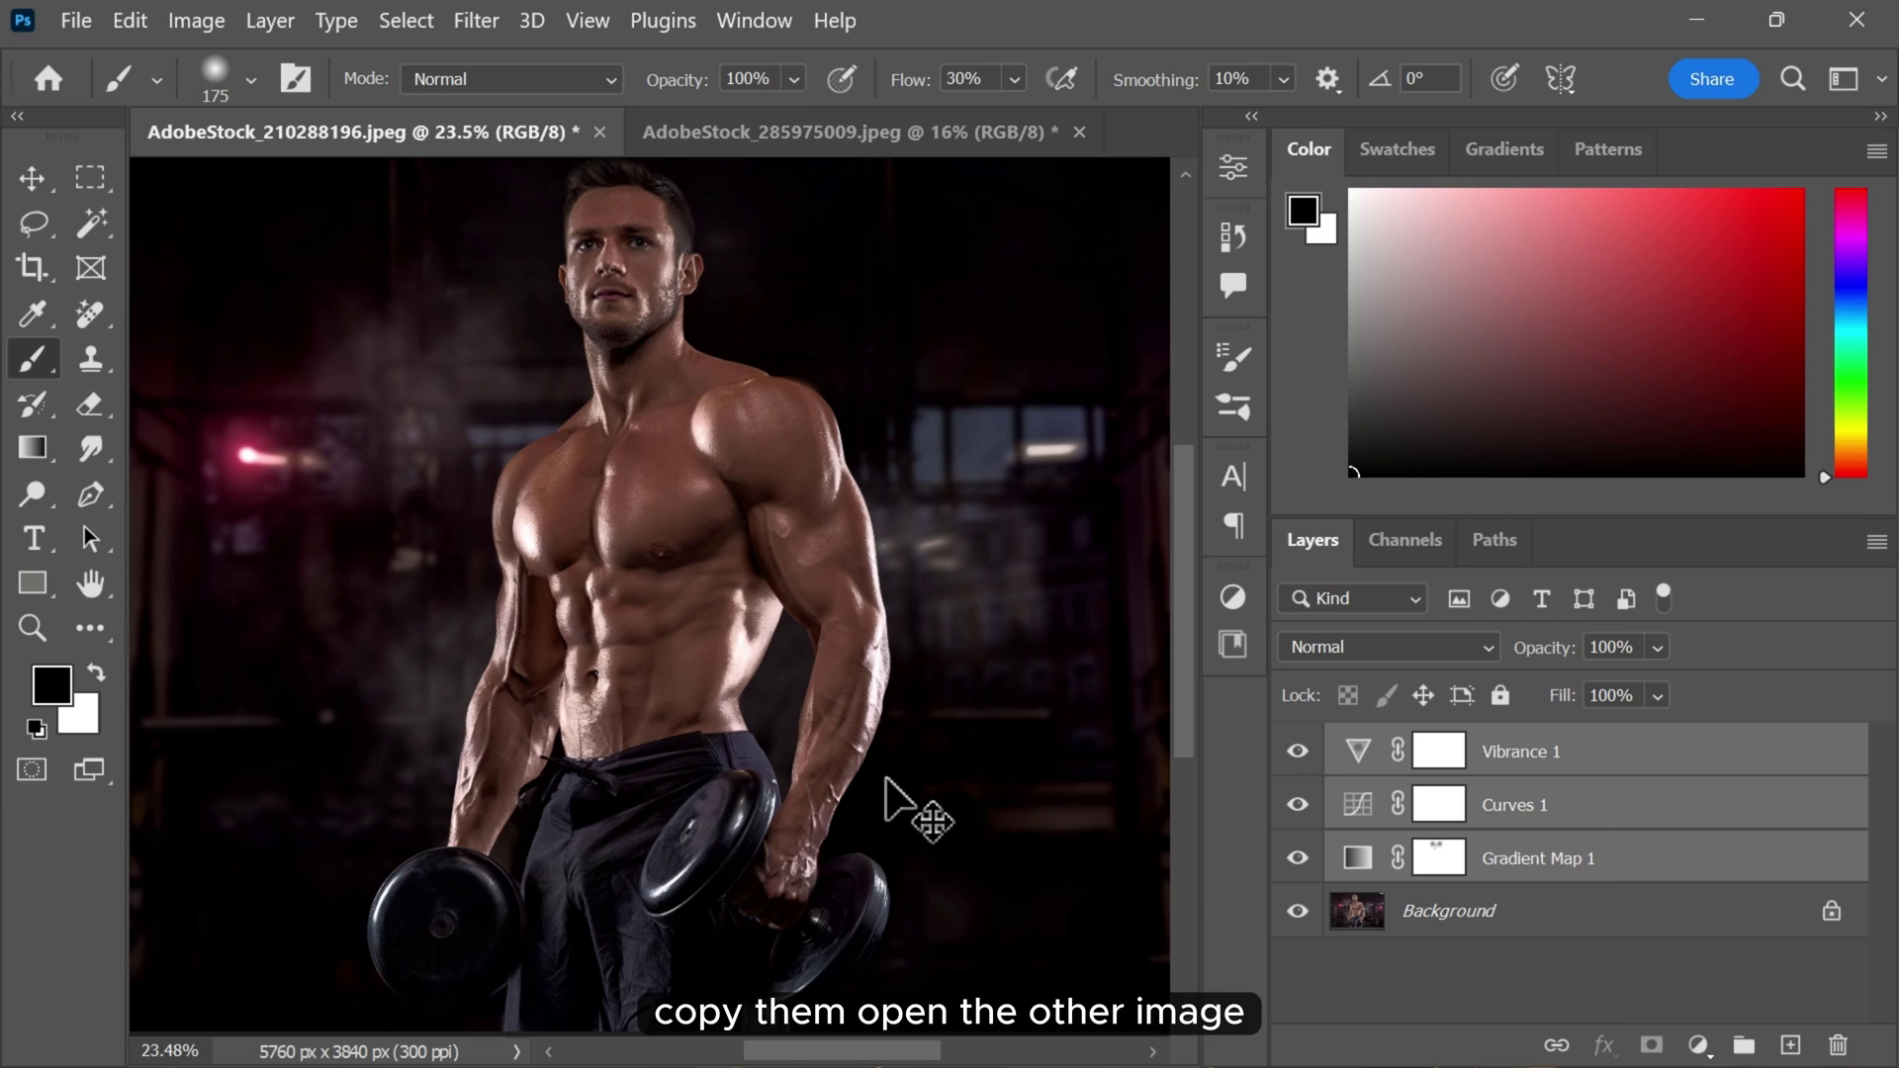
pyautogui.click(816, 138)
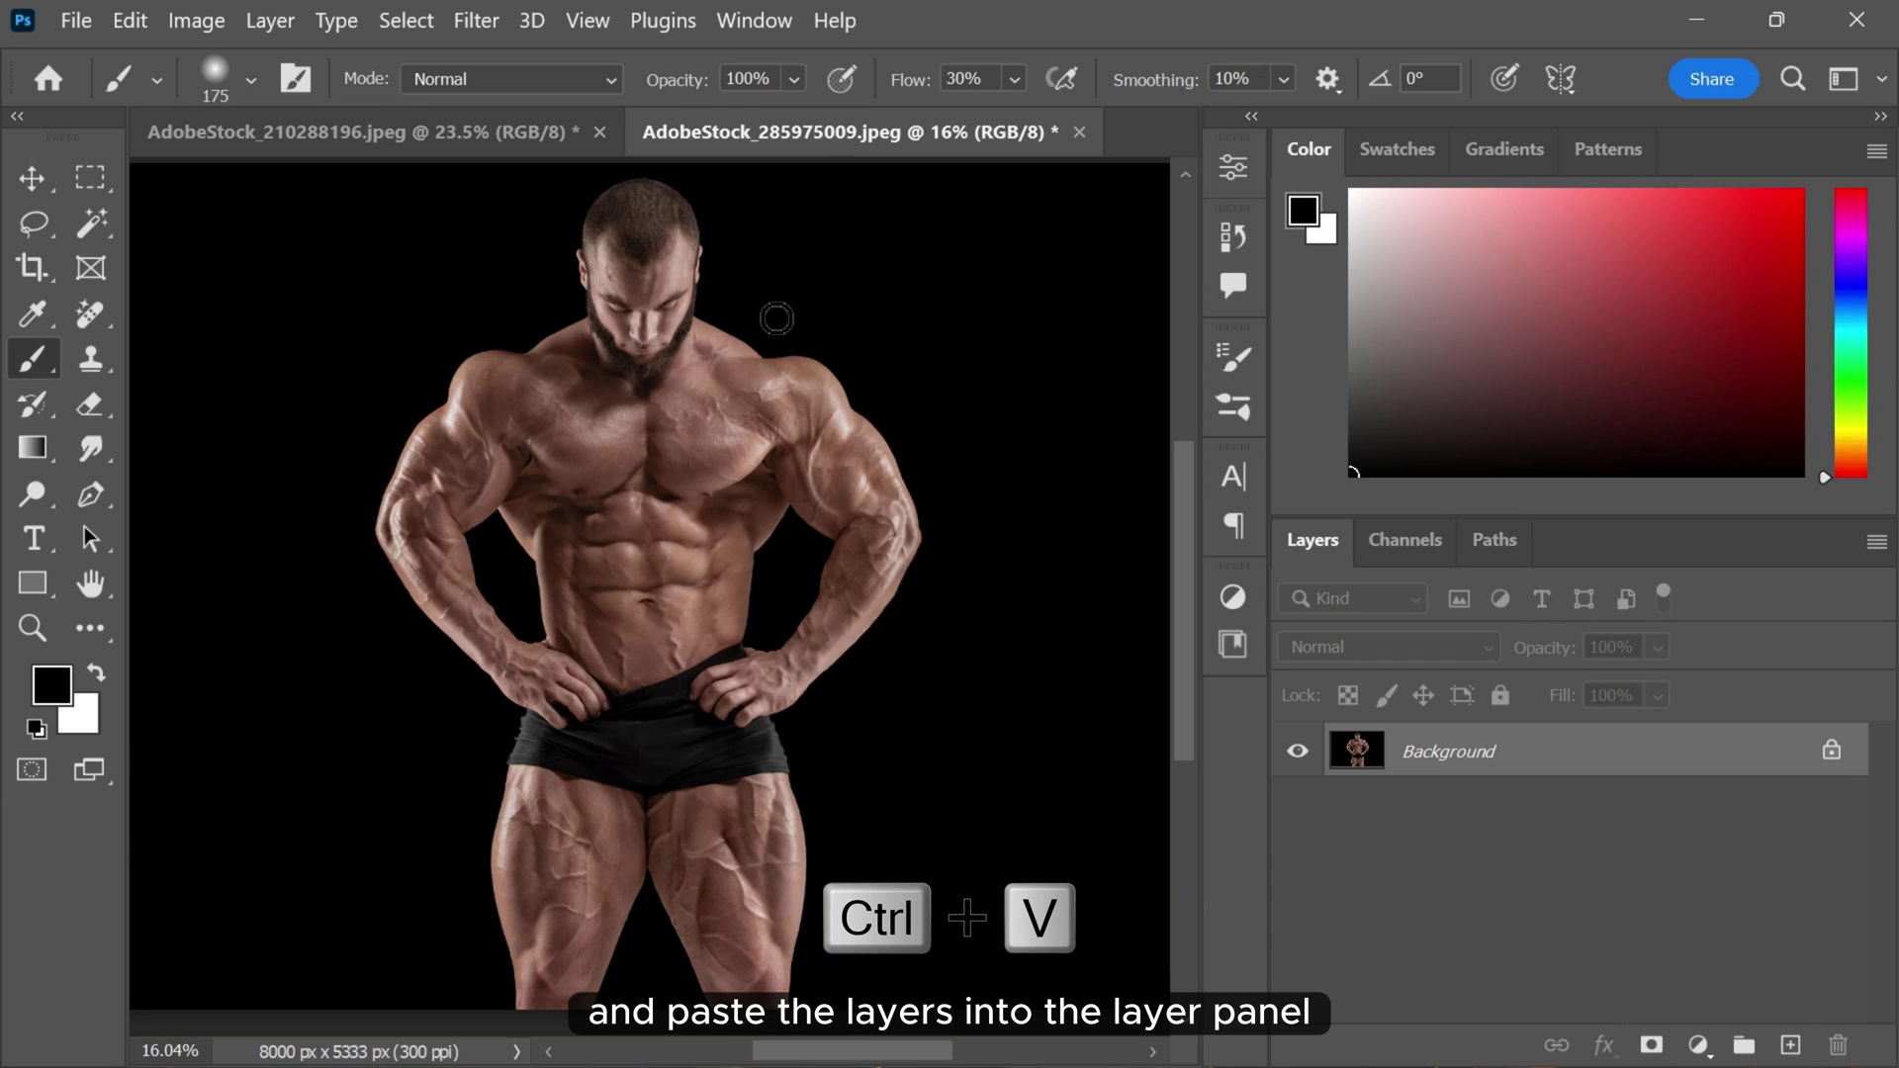
pyautogui.hotkey('ctrl', 'v')
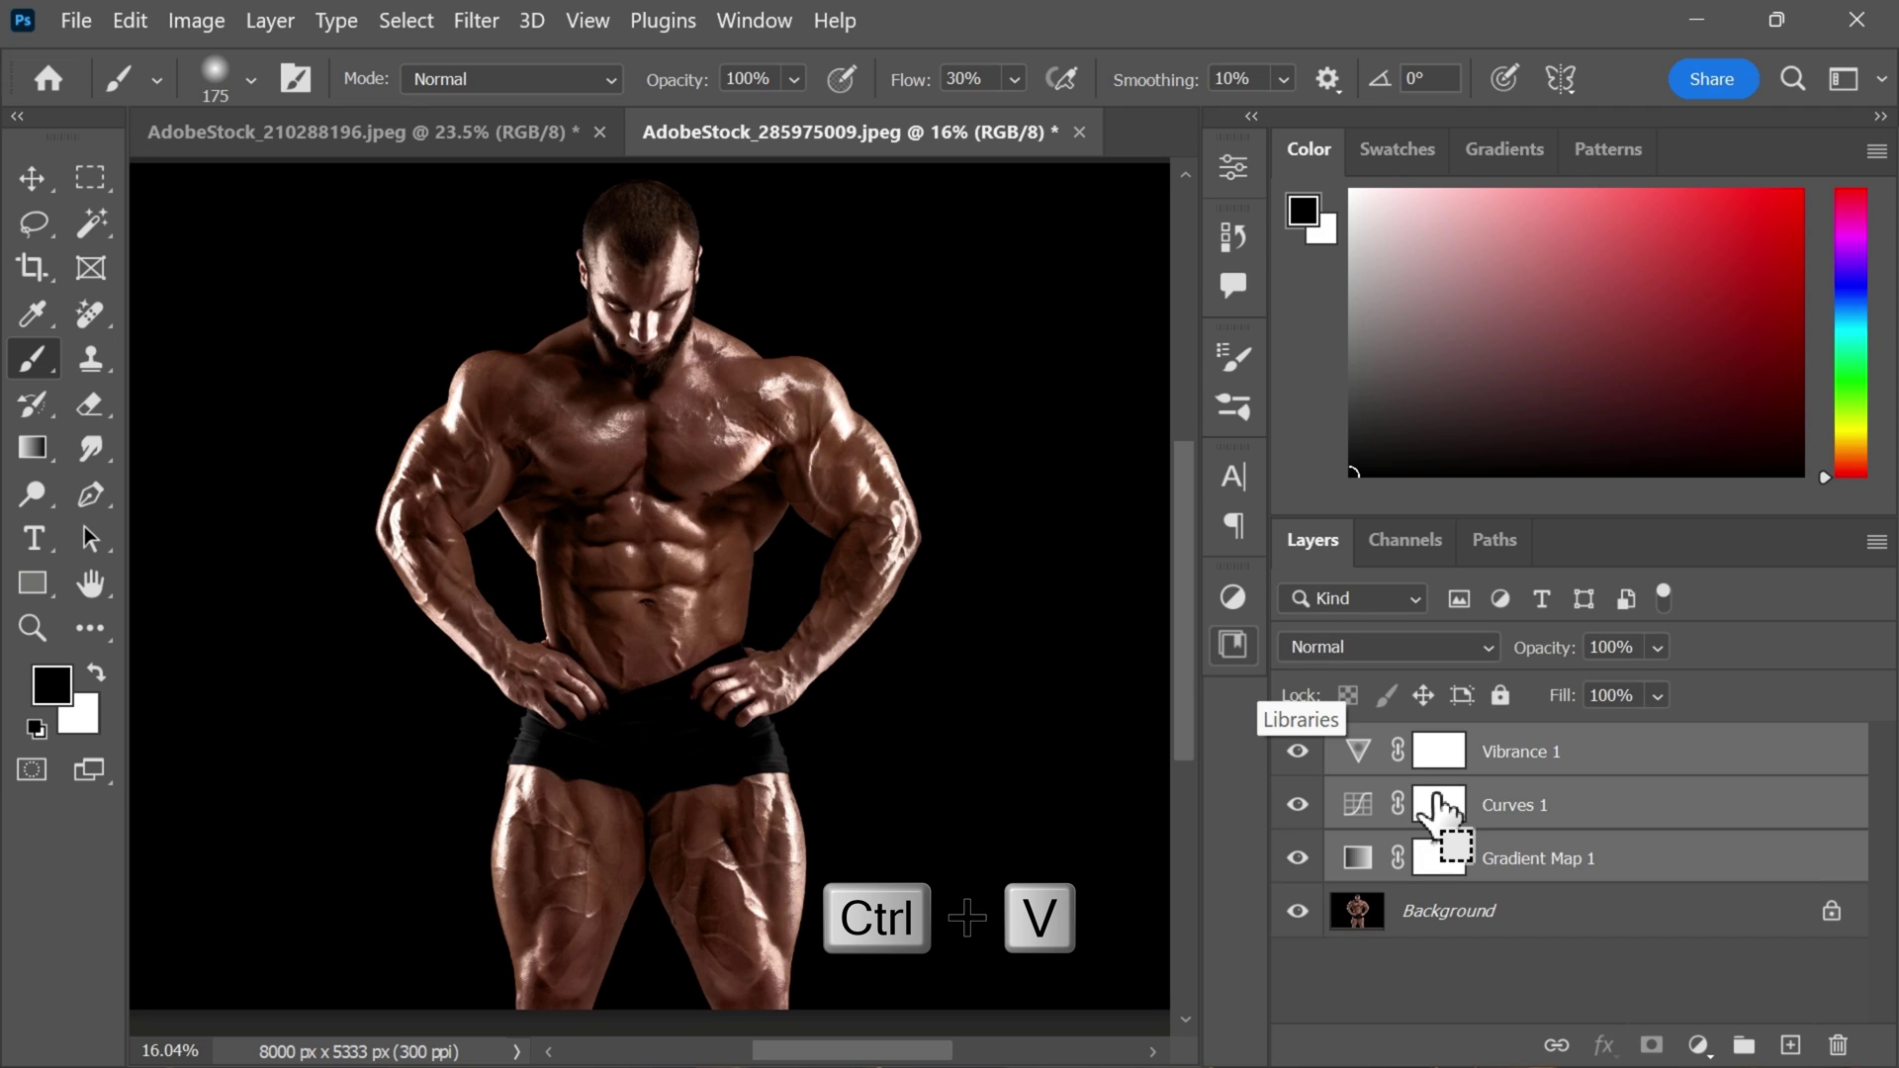
pyautogui.moveTo(1434, 809); pyautogui.dragTo(722, 441)
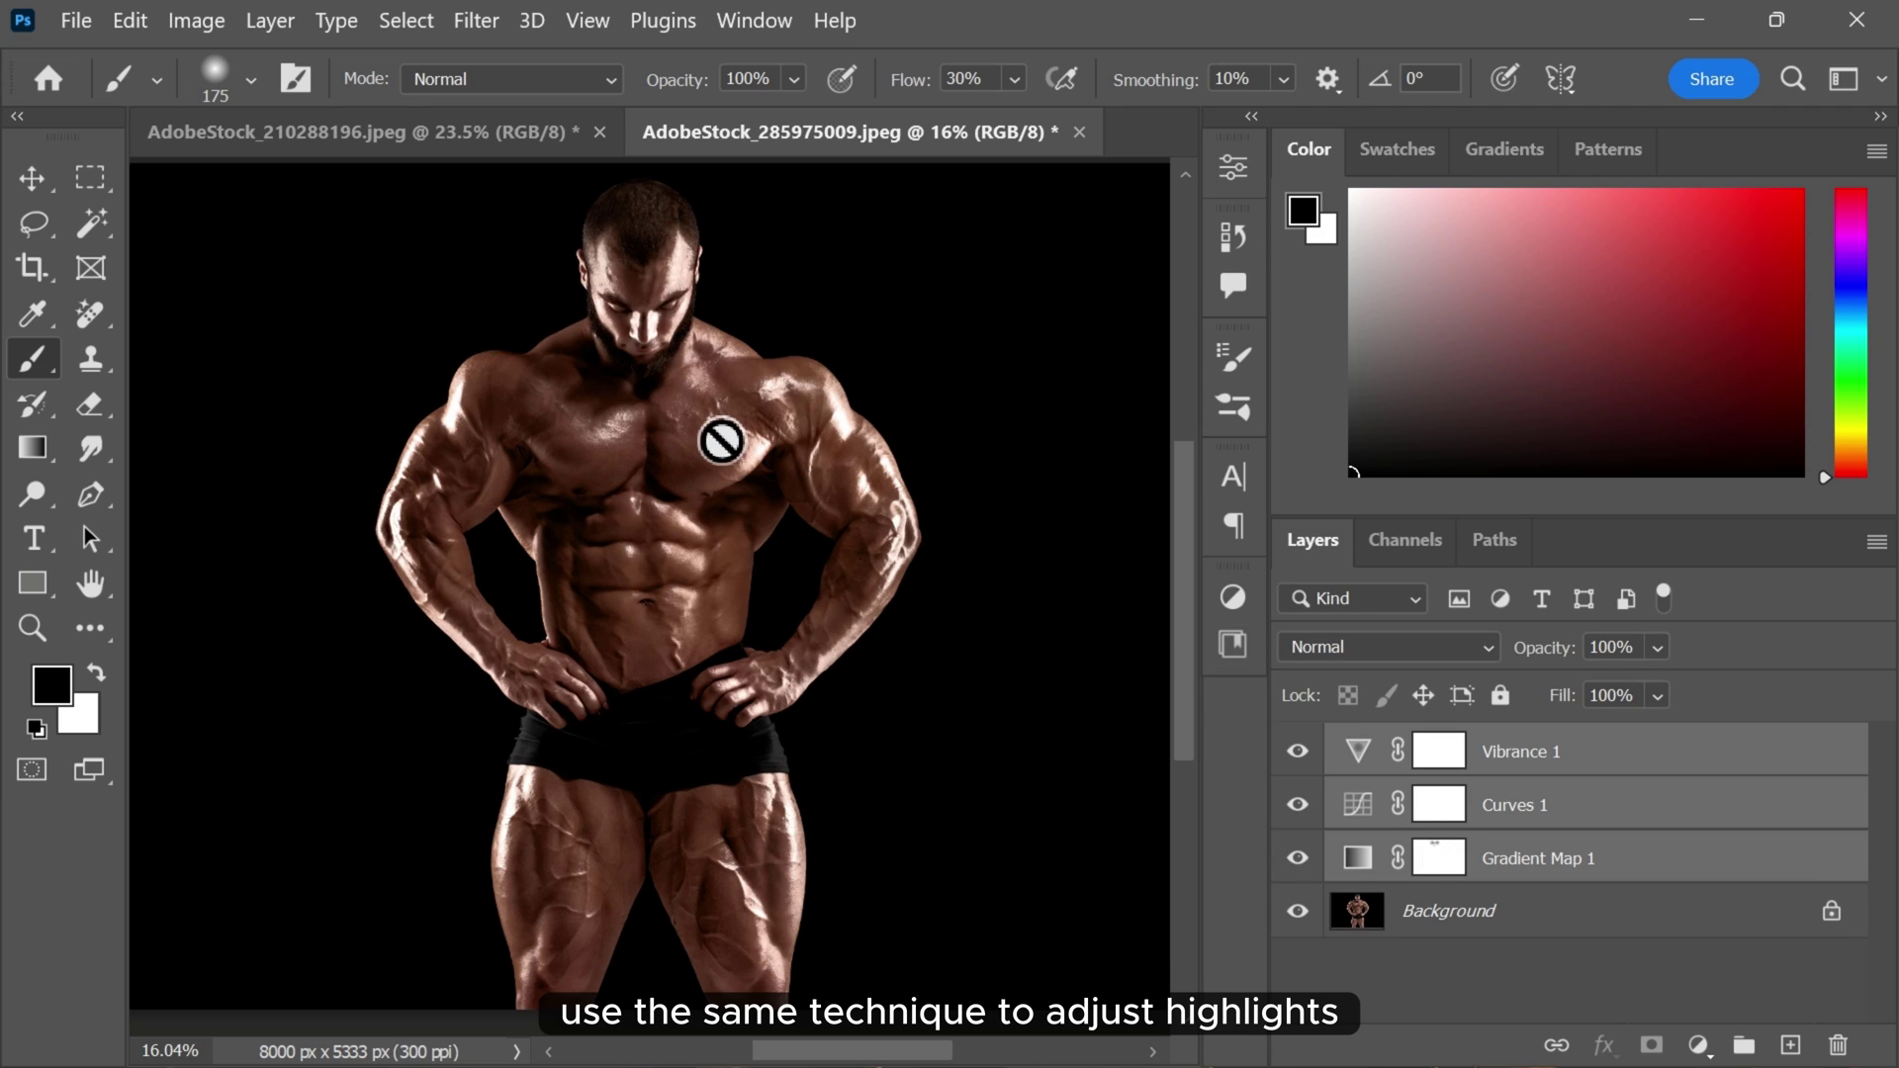
# Paint black over the bearded man's face on the Gradient Map mask with a brush size of 300
pyautogui.click(1438, 858)
pyautogui.scroll(10, 661, 297)
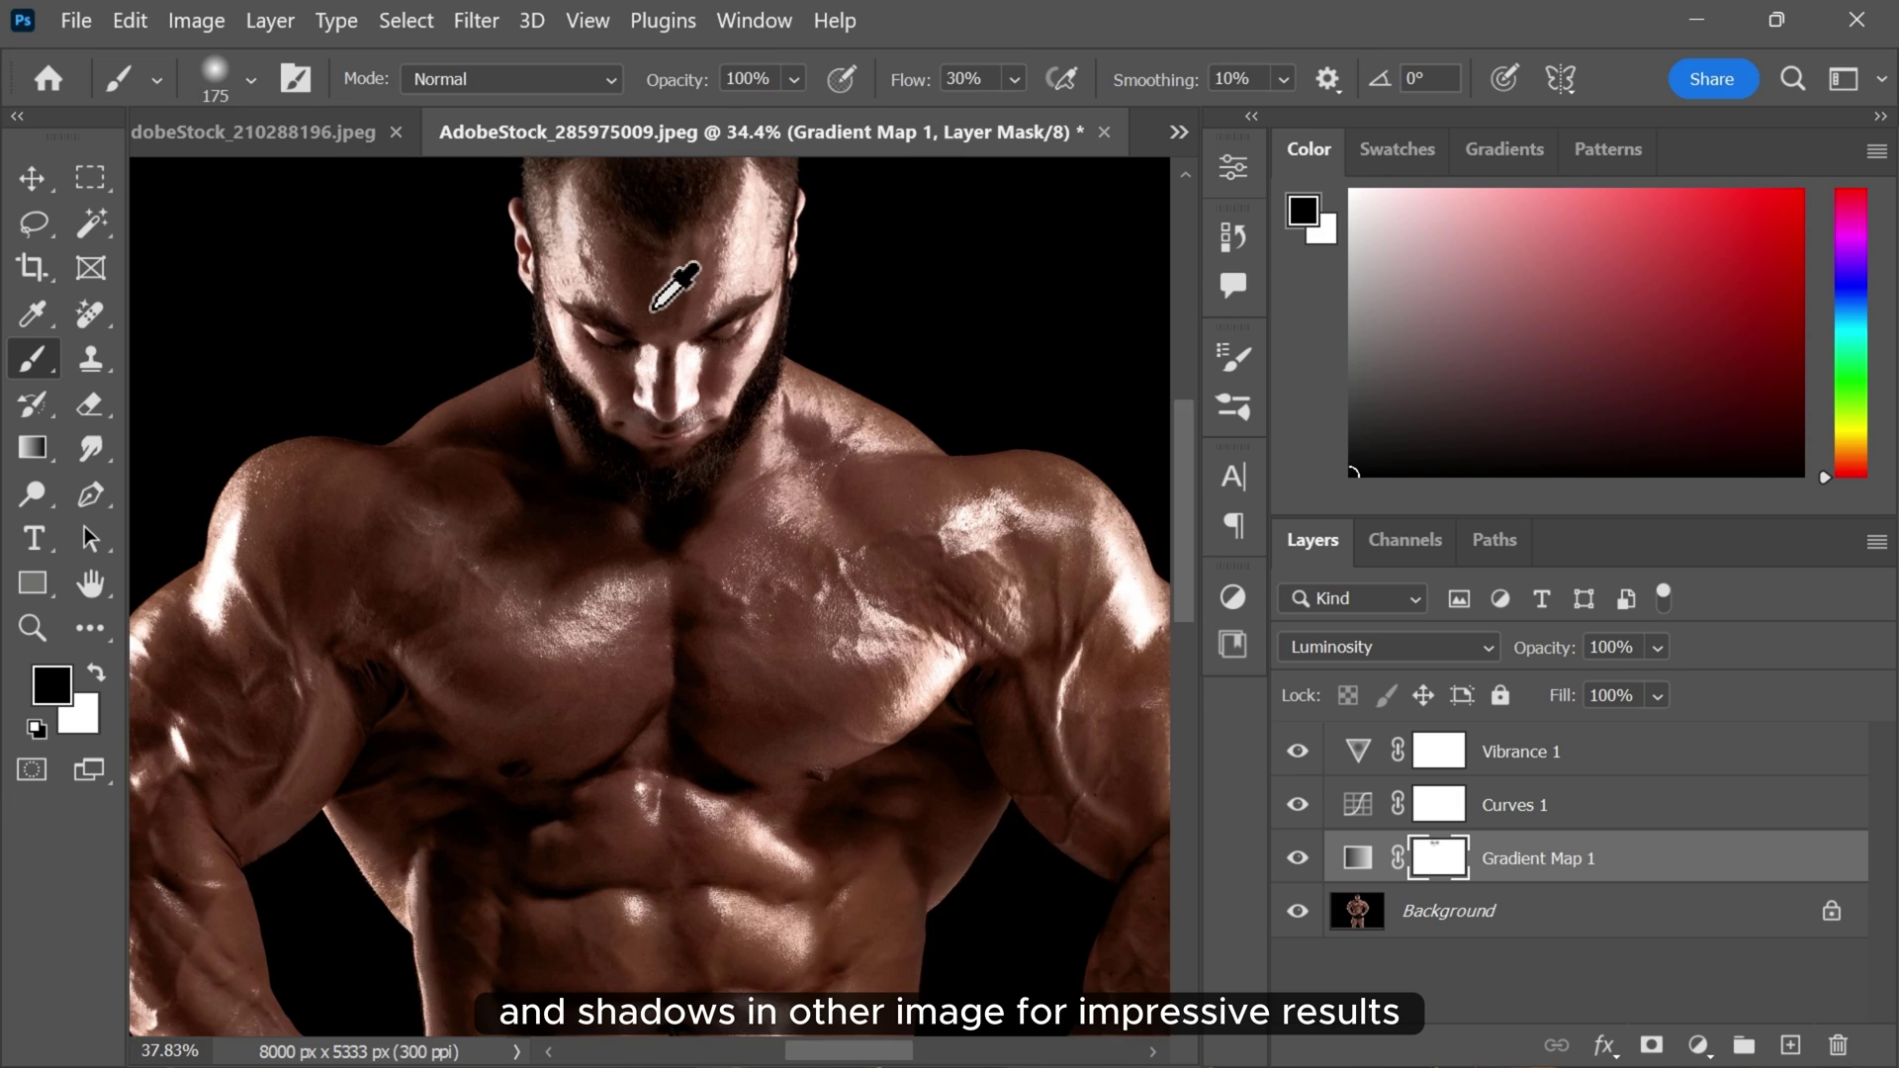
pyautogui.press(']')
pyautogui.press(']')
pyautogui.press(']')
pyautogui.press(']')
pyautogui.press(']')
pyautogui.press('[')
pyautogui.press('[')
pyautogui.moveTo(662, 457)
pyautogui.mouseDown()
pyautogui.moveTo(625, 512)
pyautogui.moveTo(694, 332)
pyautogui.mouseUp()
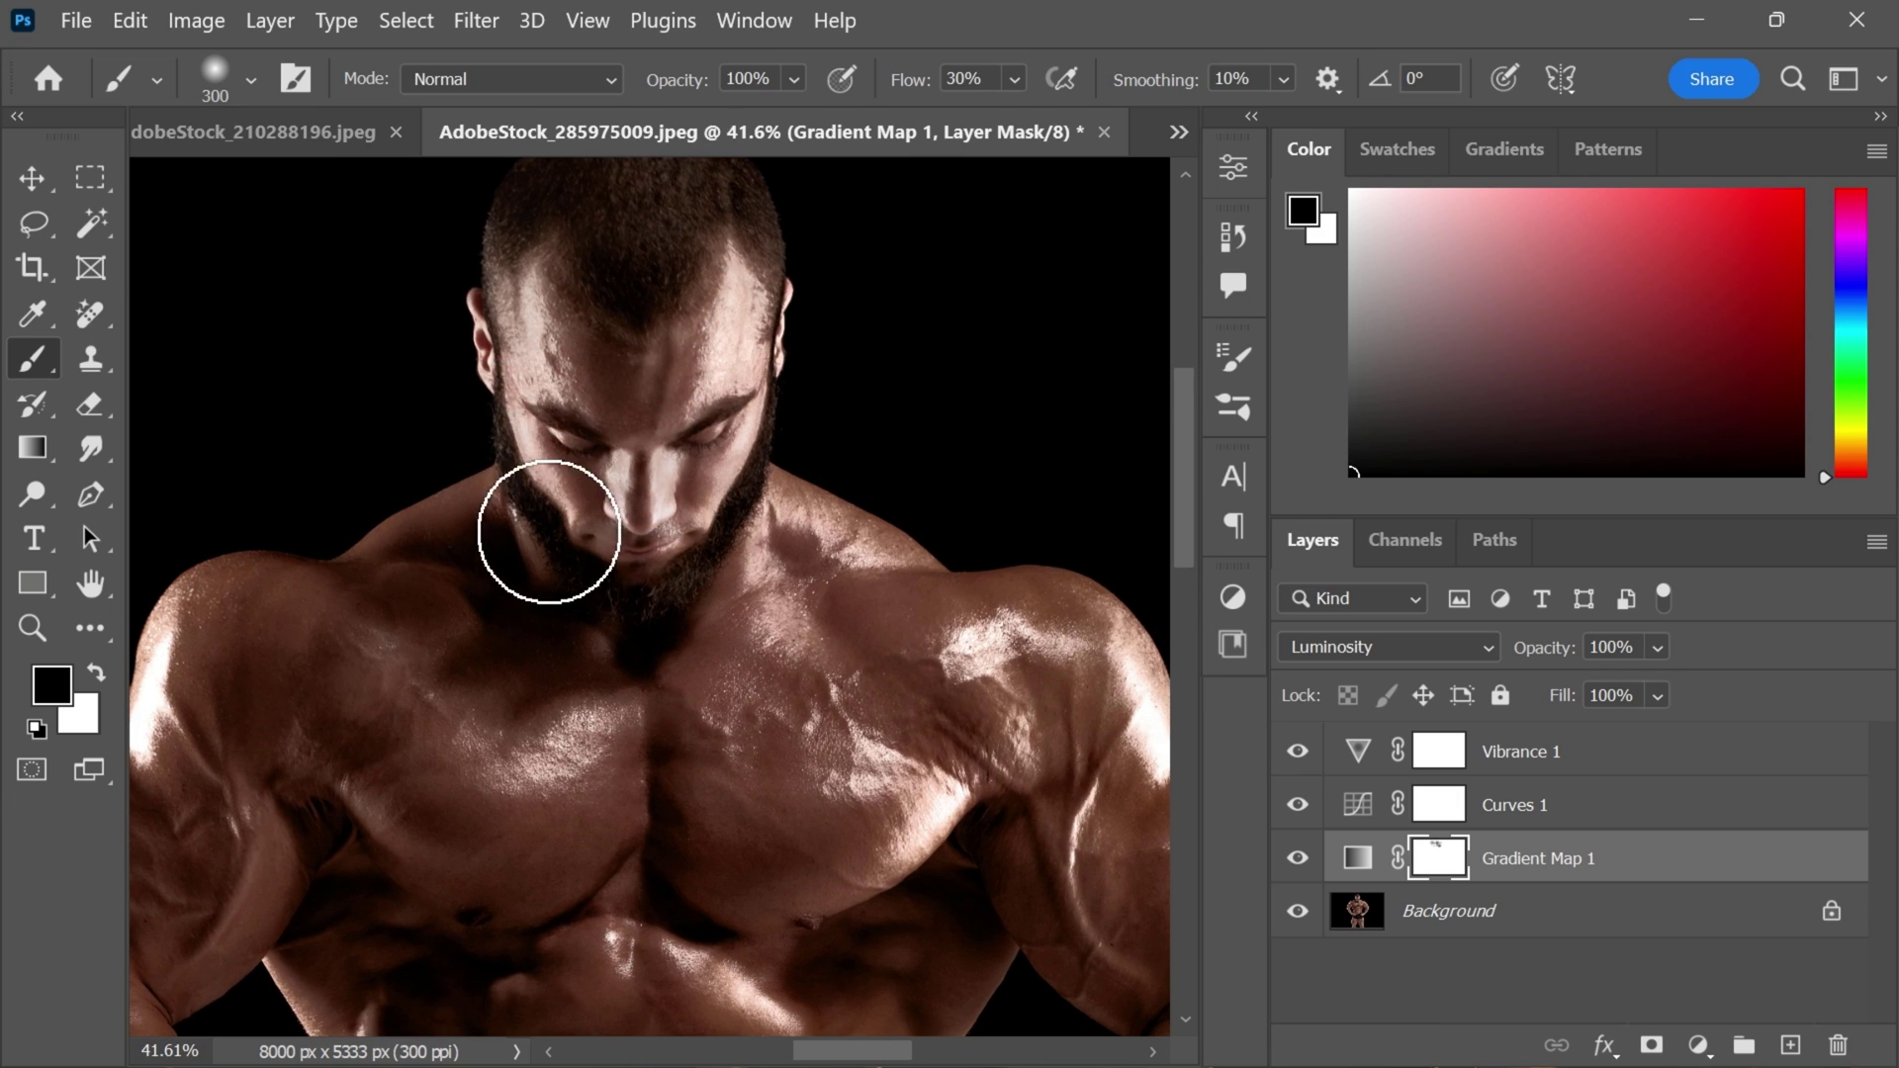
# Paint black over the strong highlights and shadows on the arms and torso in the Gradient Map mask with a brush size of 800
pyautogui.moveTo(543, 530)
pyautogui.mouseDown()
pyautogui.moveTo(744, 296)
pyautogui.moveTo(711, 177)
pyautogui.mouseUp()
pyautogui.press(']')
pyautogui.press(']')
pyautogui.press(']')
pyautogui.press(']')
pyautogui.press(']')
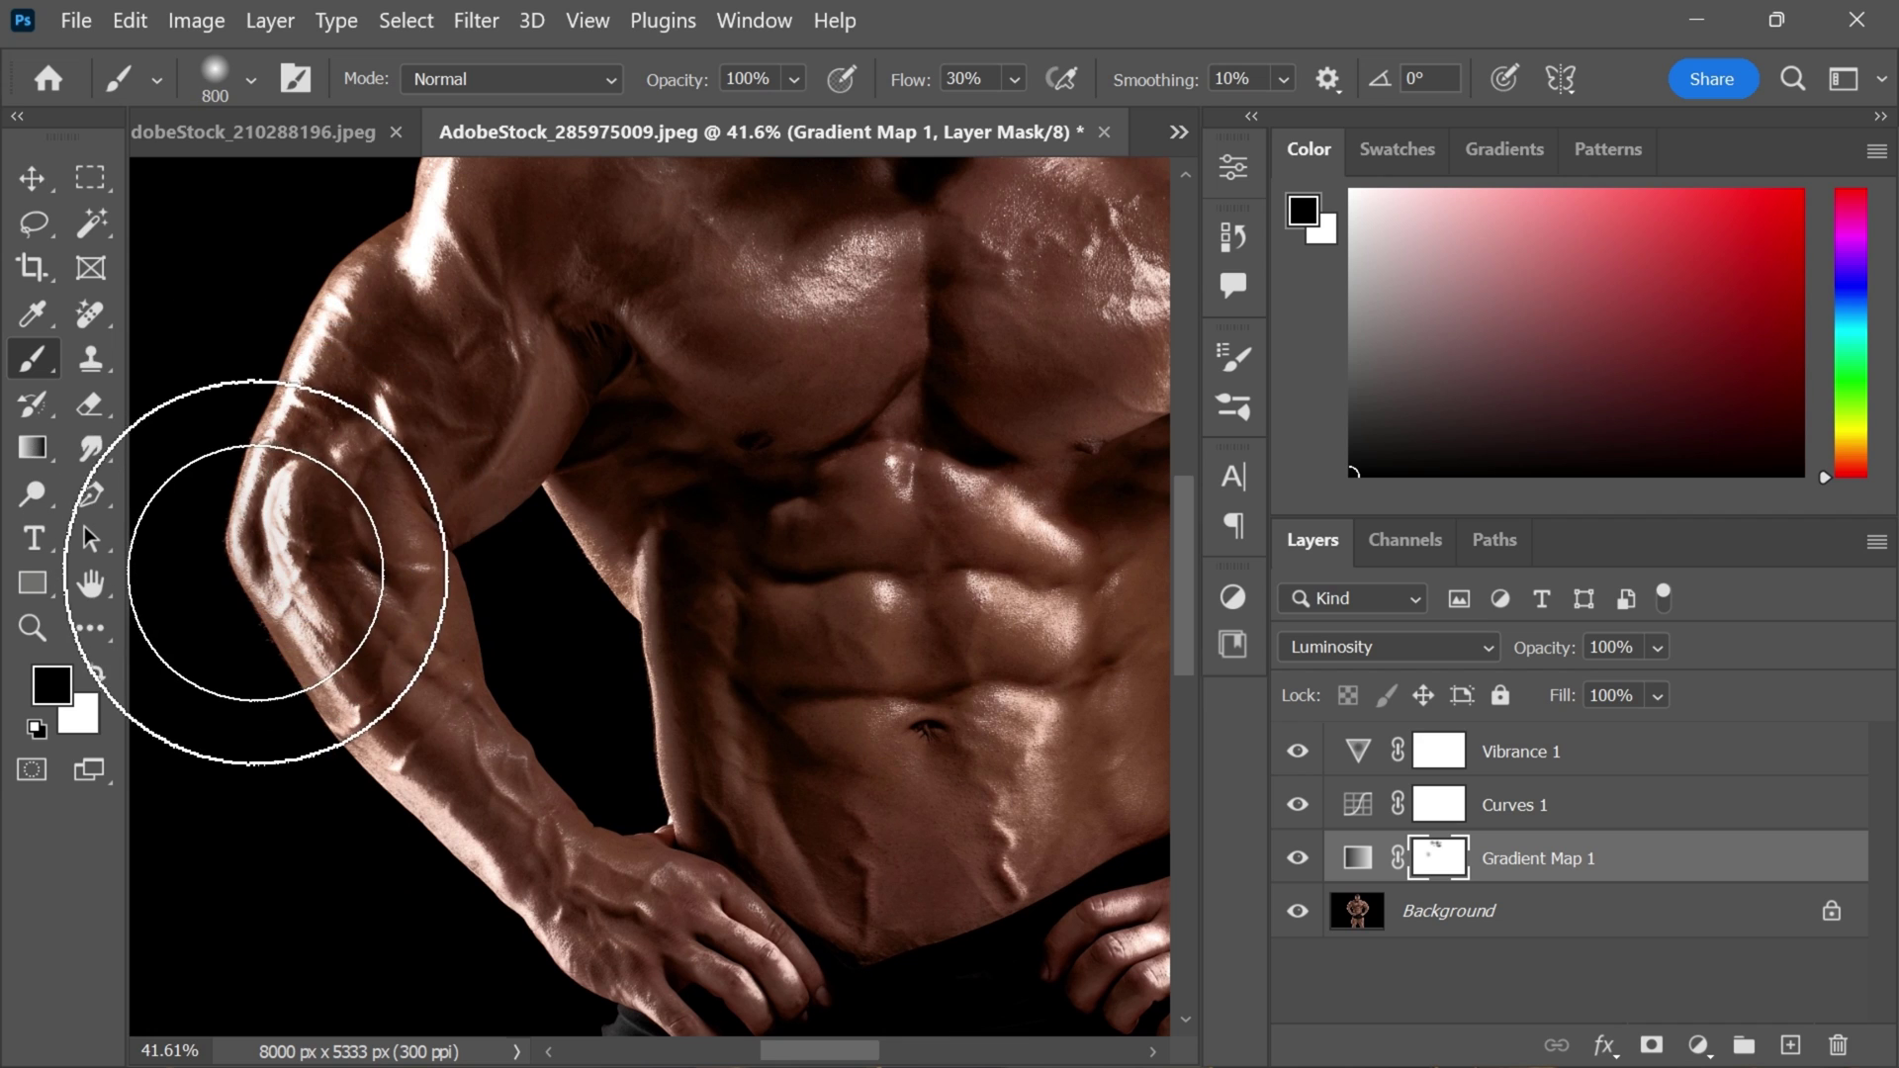
pyautogui.moveTo(581, 606); pyautogui.dragTo(351, 231)
pyautogui.click(936, 598)
pyautogui.click(448, 574)
pyautogui.moveTo(964, 509); pyautogui.dragTo(835, 811)
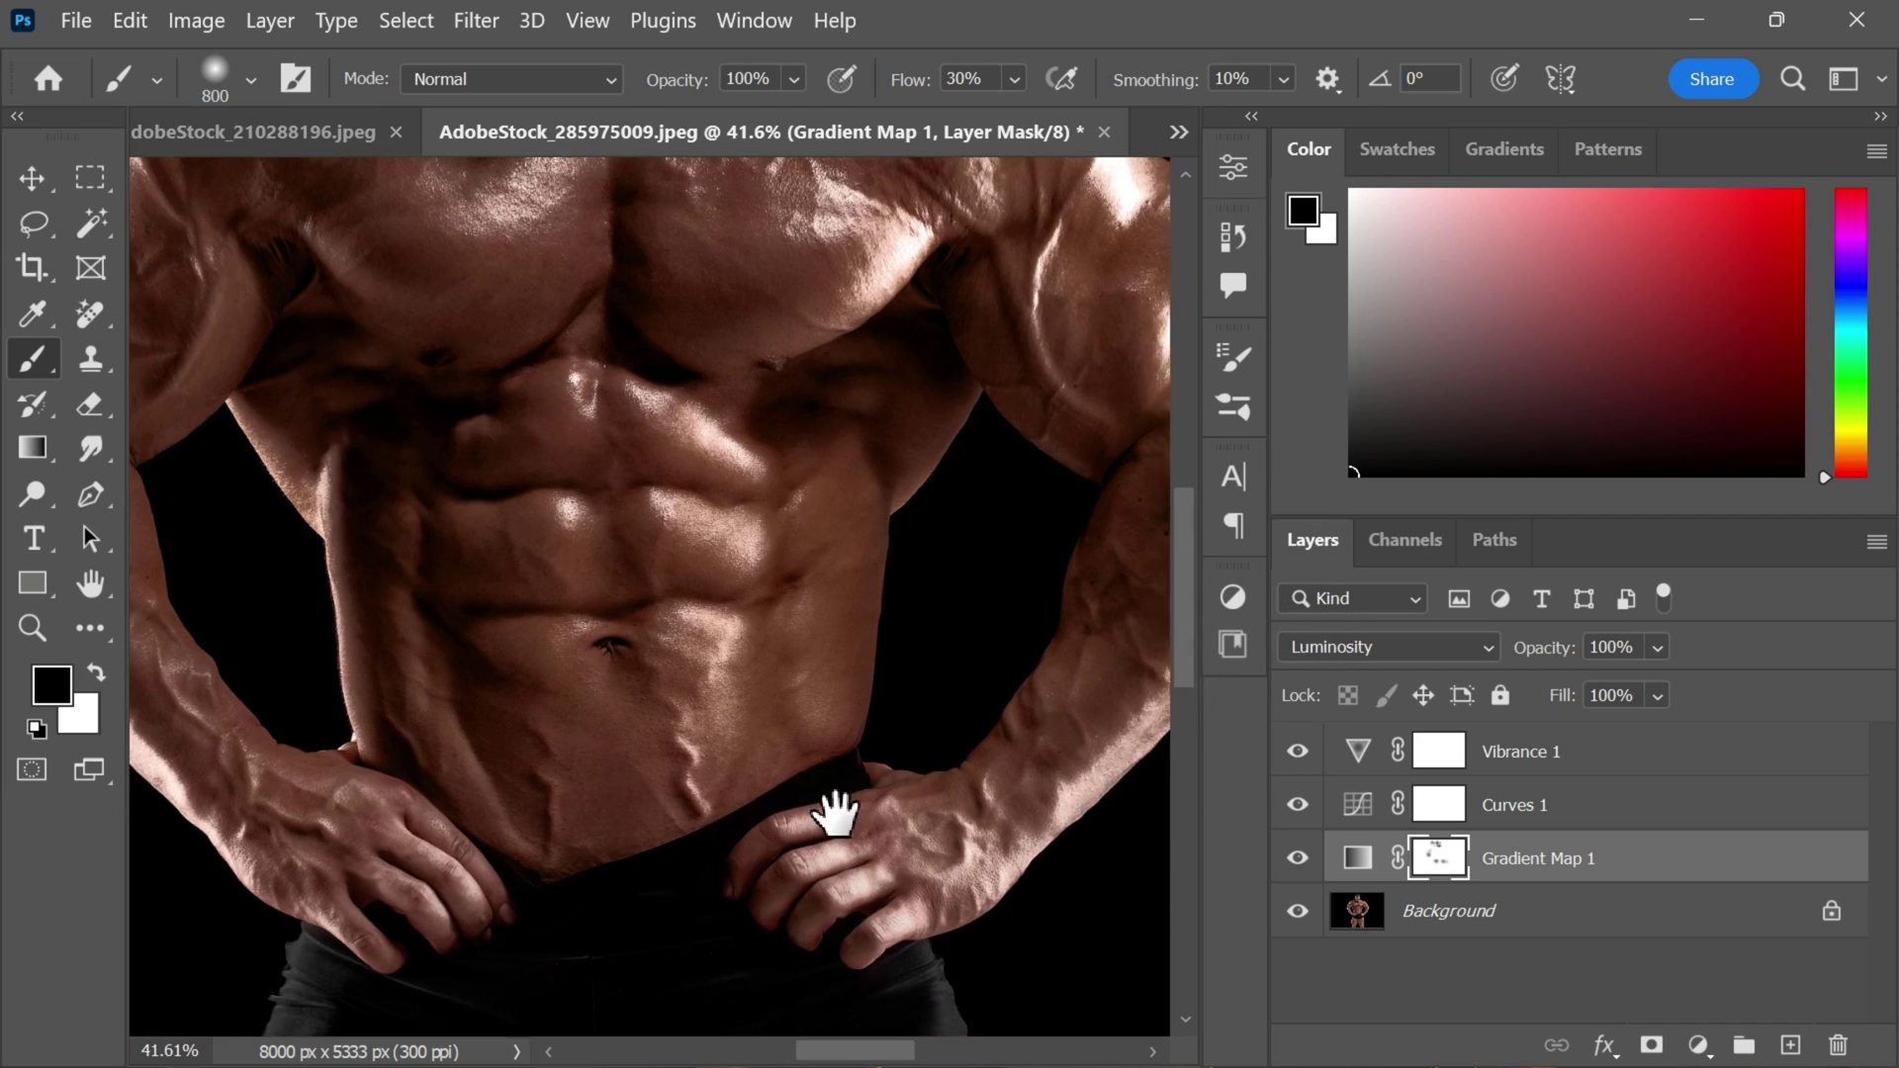
pyautogui.moveTo(843, 478); pyautogui.dragTo(641, 841)
pyautogui.scroll(-3, 965, 373)
pyautogui.scroll(3, 574, 584)
pyautogui.moveTo(679, 738); pyautogui.dragTo(837, 630)
pyautogui.scroll(-5, 787, 656)
# Switch to the Move tool and compare the second photo with and without its adjustment layers, close up and in full view
pyautogui.press('v')
pyautogui.keyDown('alt'); pyautogui.click(1297, 912); pyautogui.keyUp('alt')
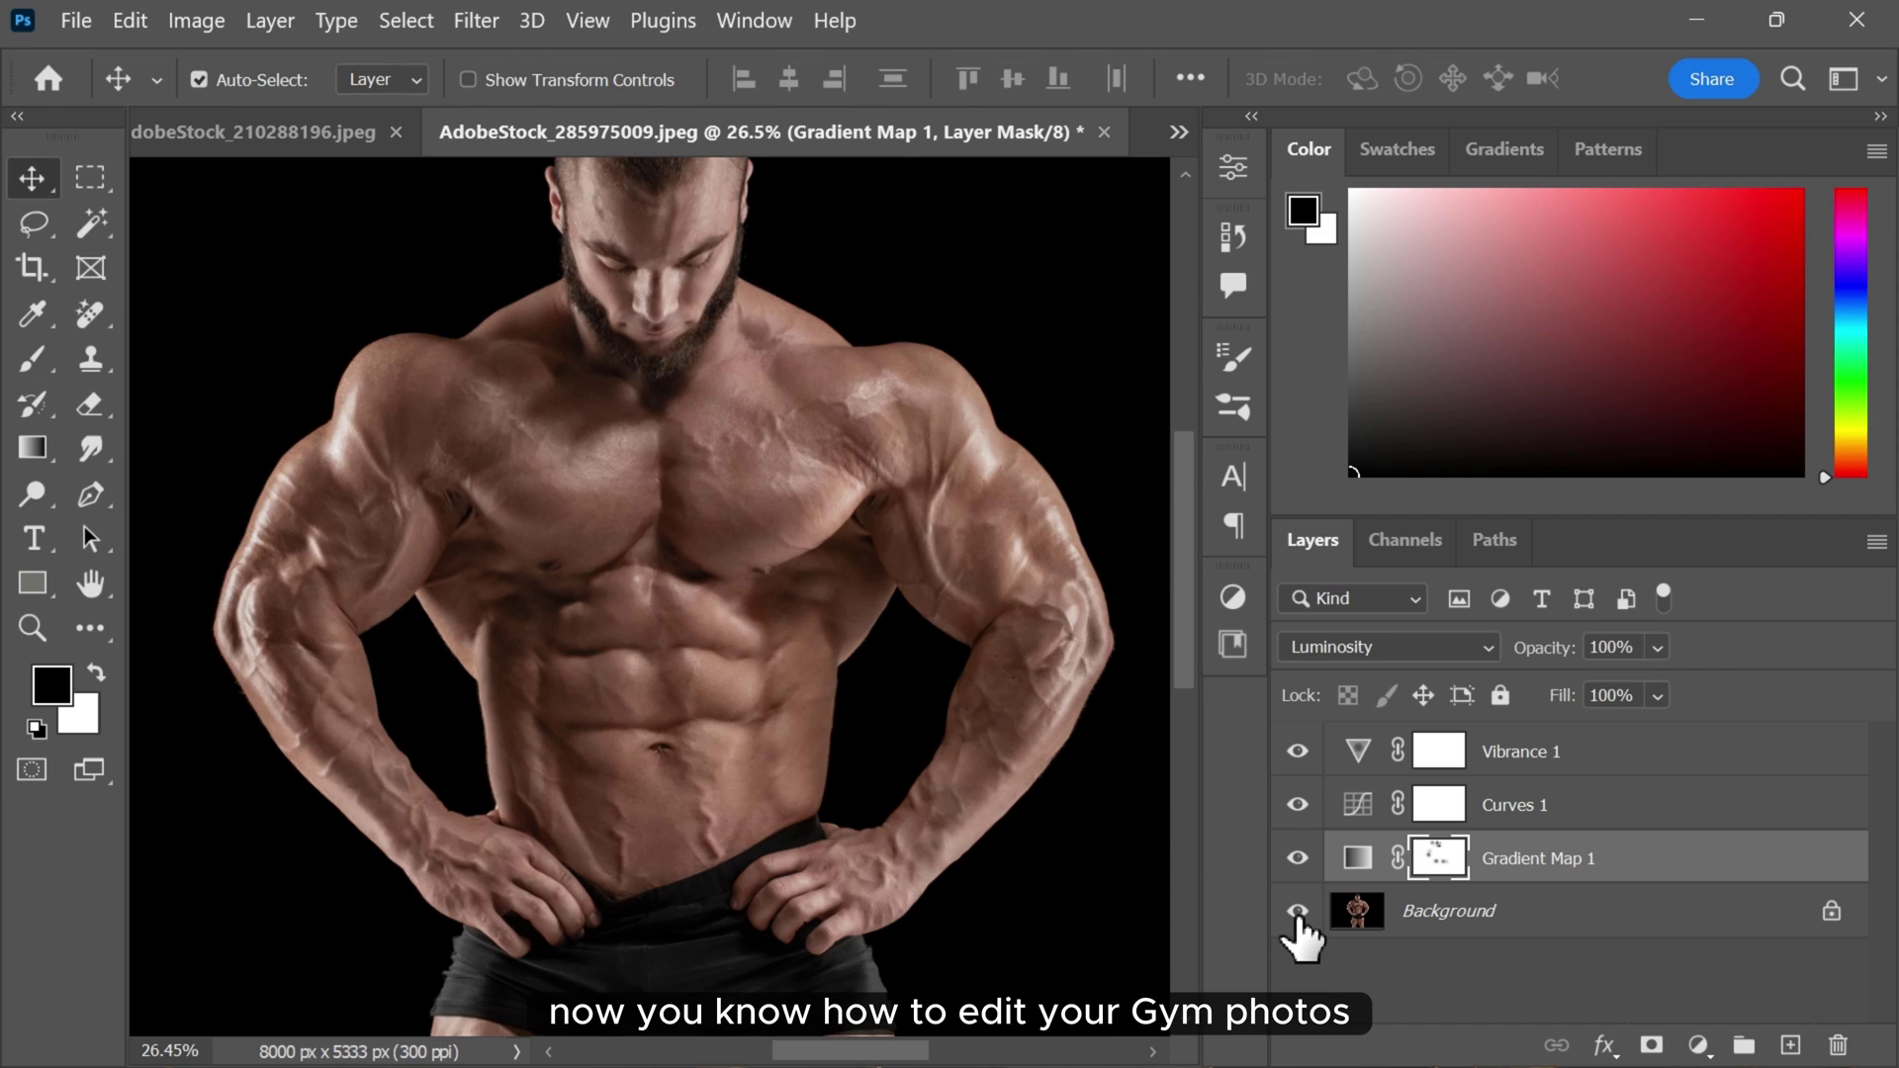
pyautogui.keyDown('alt'); pyautogui.click(1298, 913); pyautogui.keyUp('alt')
pyautogui.keyDown('alt'); pyautogui.click(1297, 915); pyautogui.keyUp('alt')
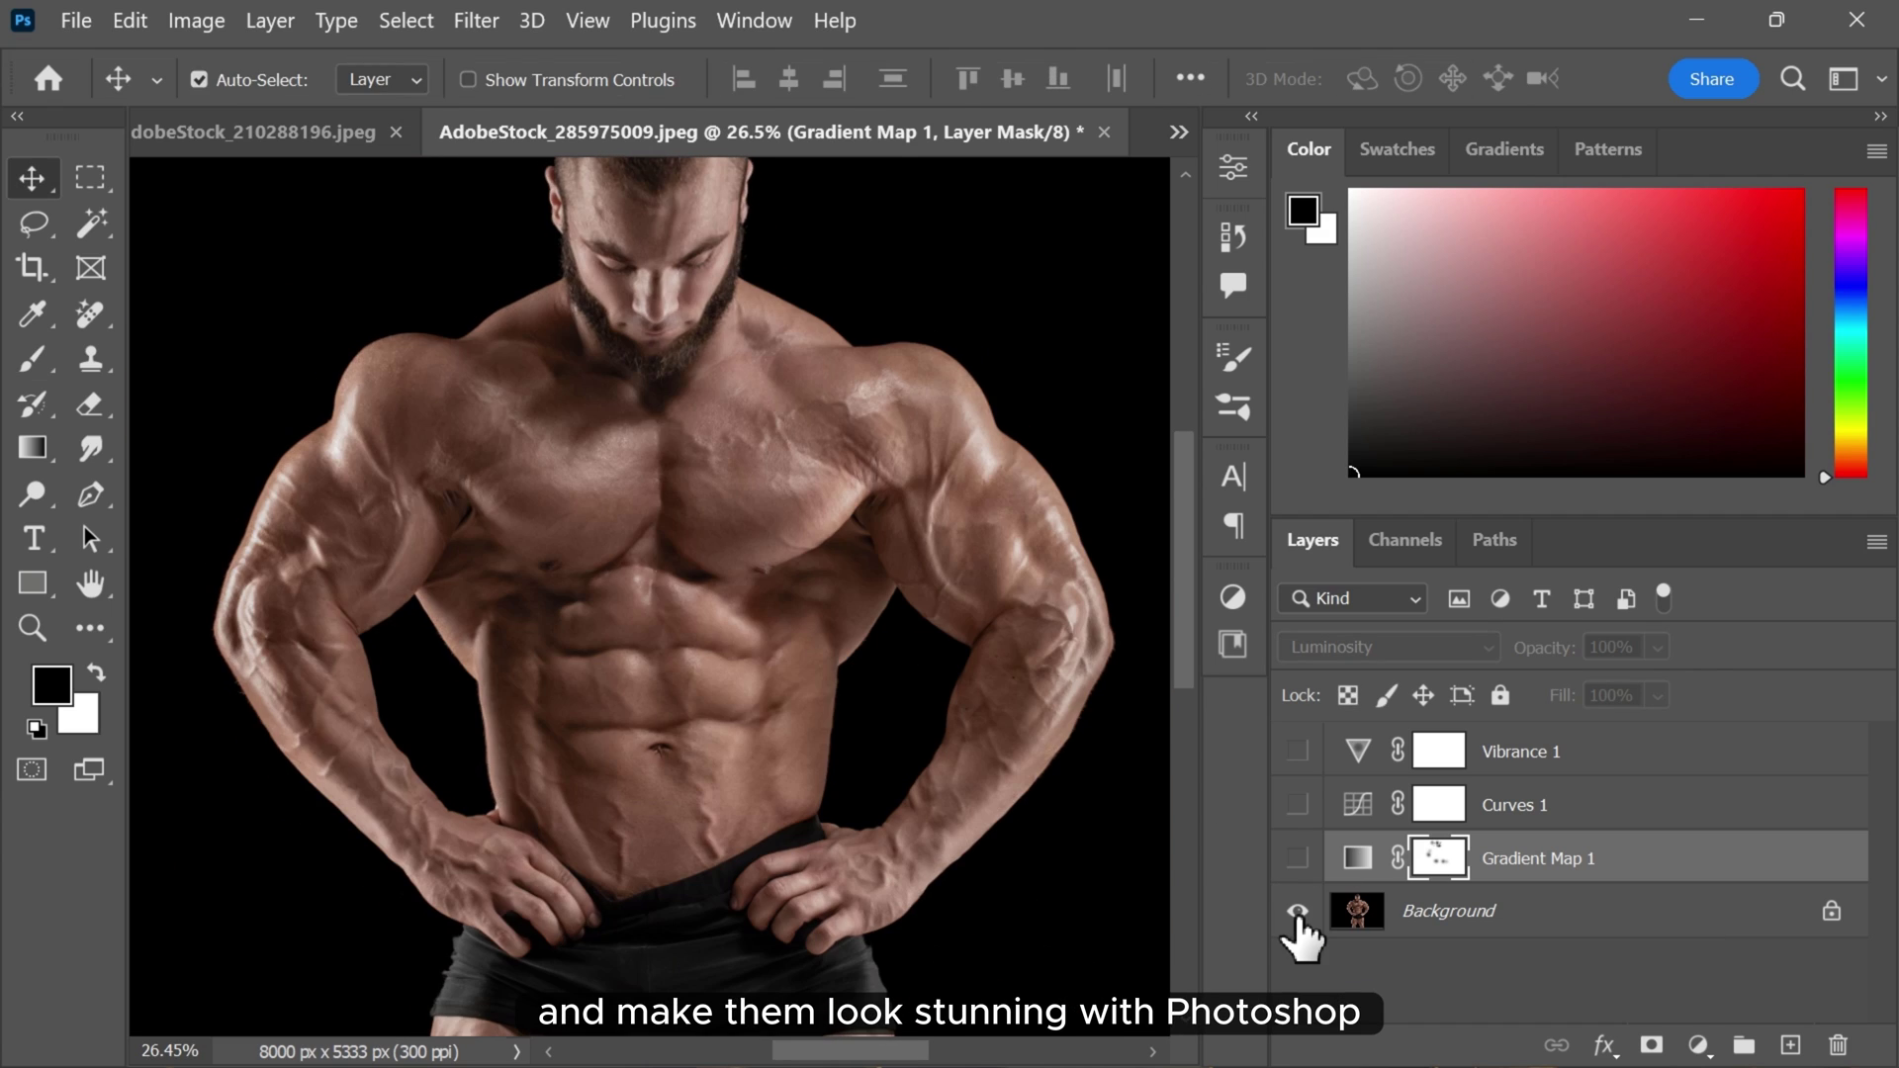
pyautogui.keyDown('alt'); pyautogui.click(1297, 915); pyautogui.keyUp('alt')
pyautogui.scroll(-3, 742, 466)
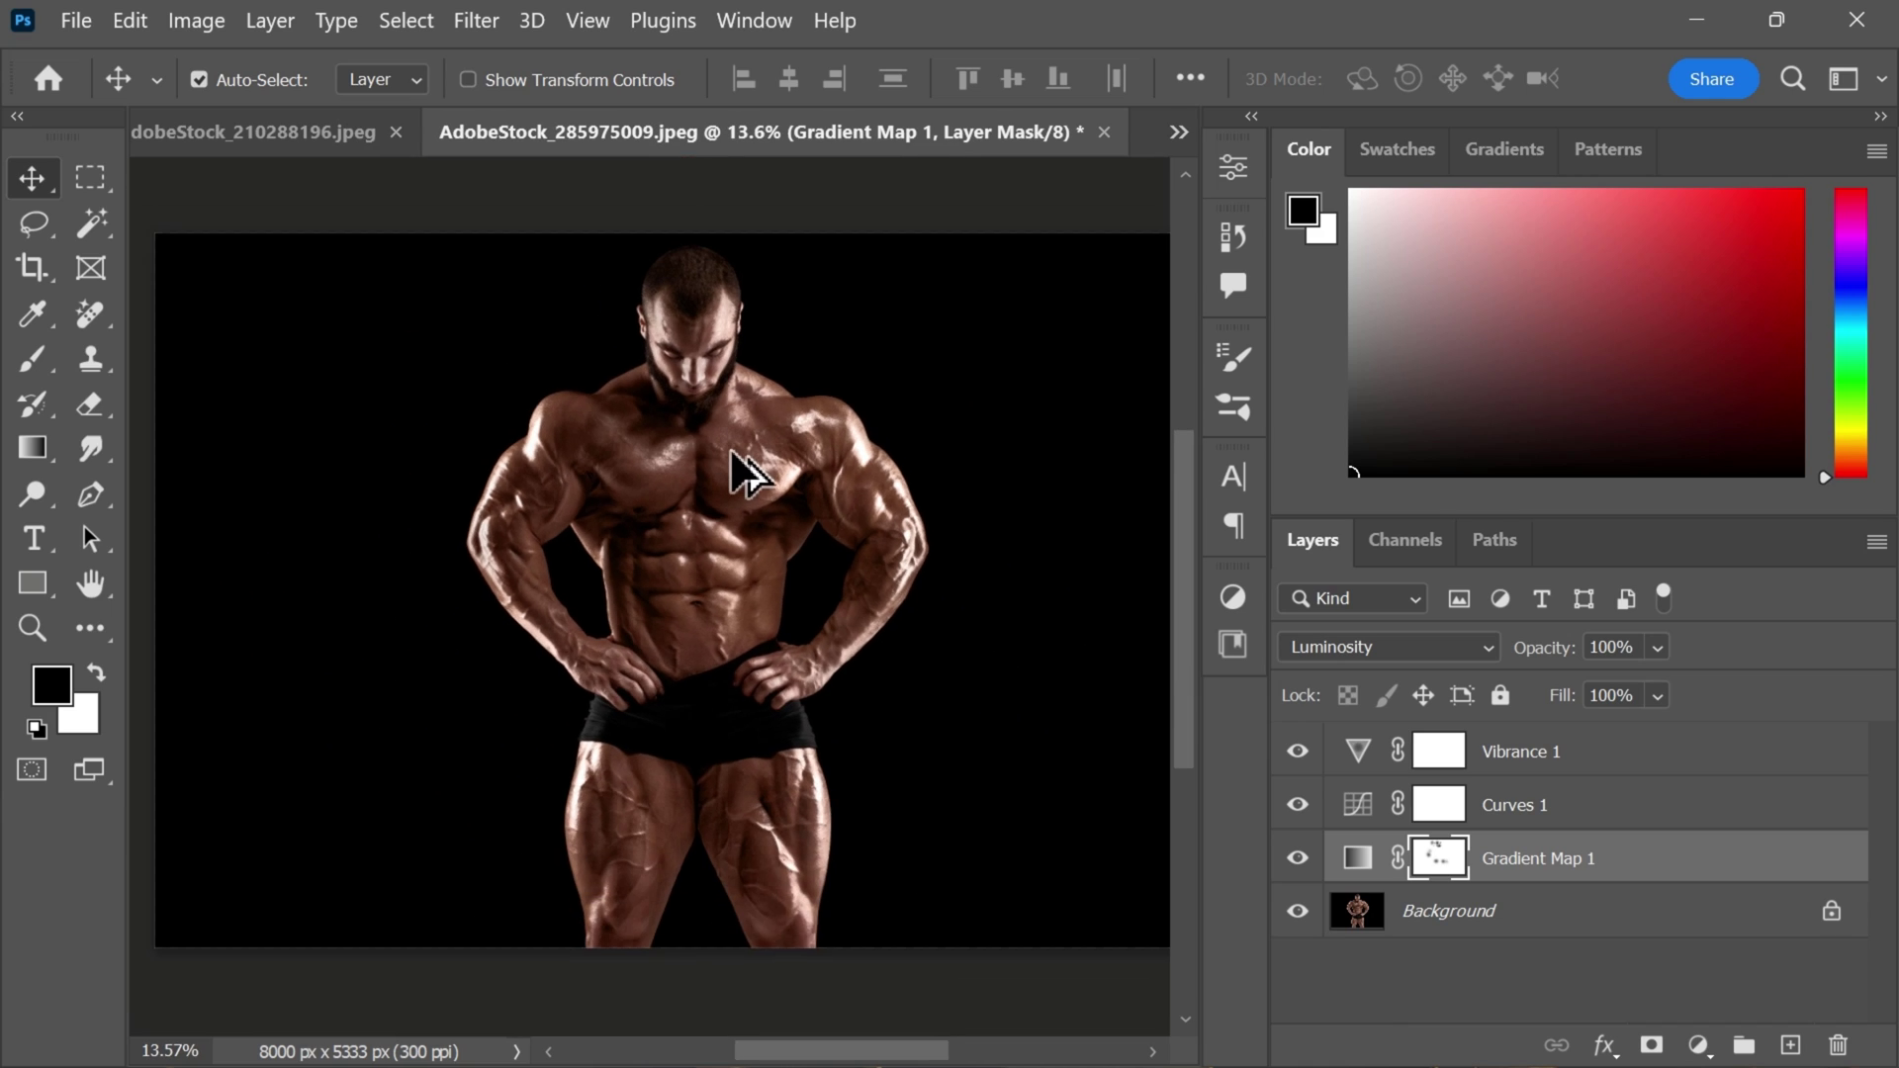
pyautogui.scroll(1, 801, 500)
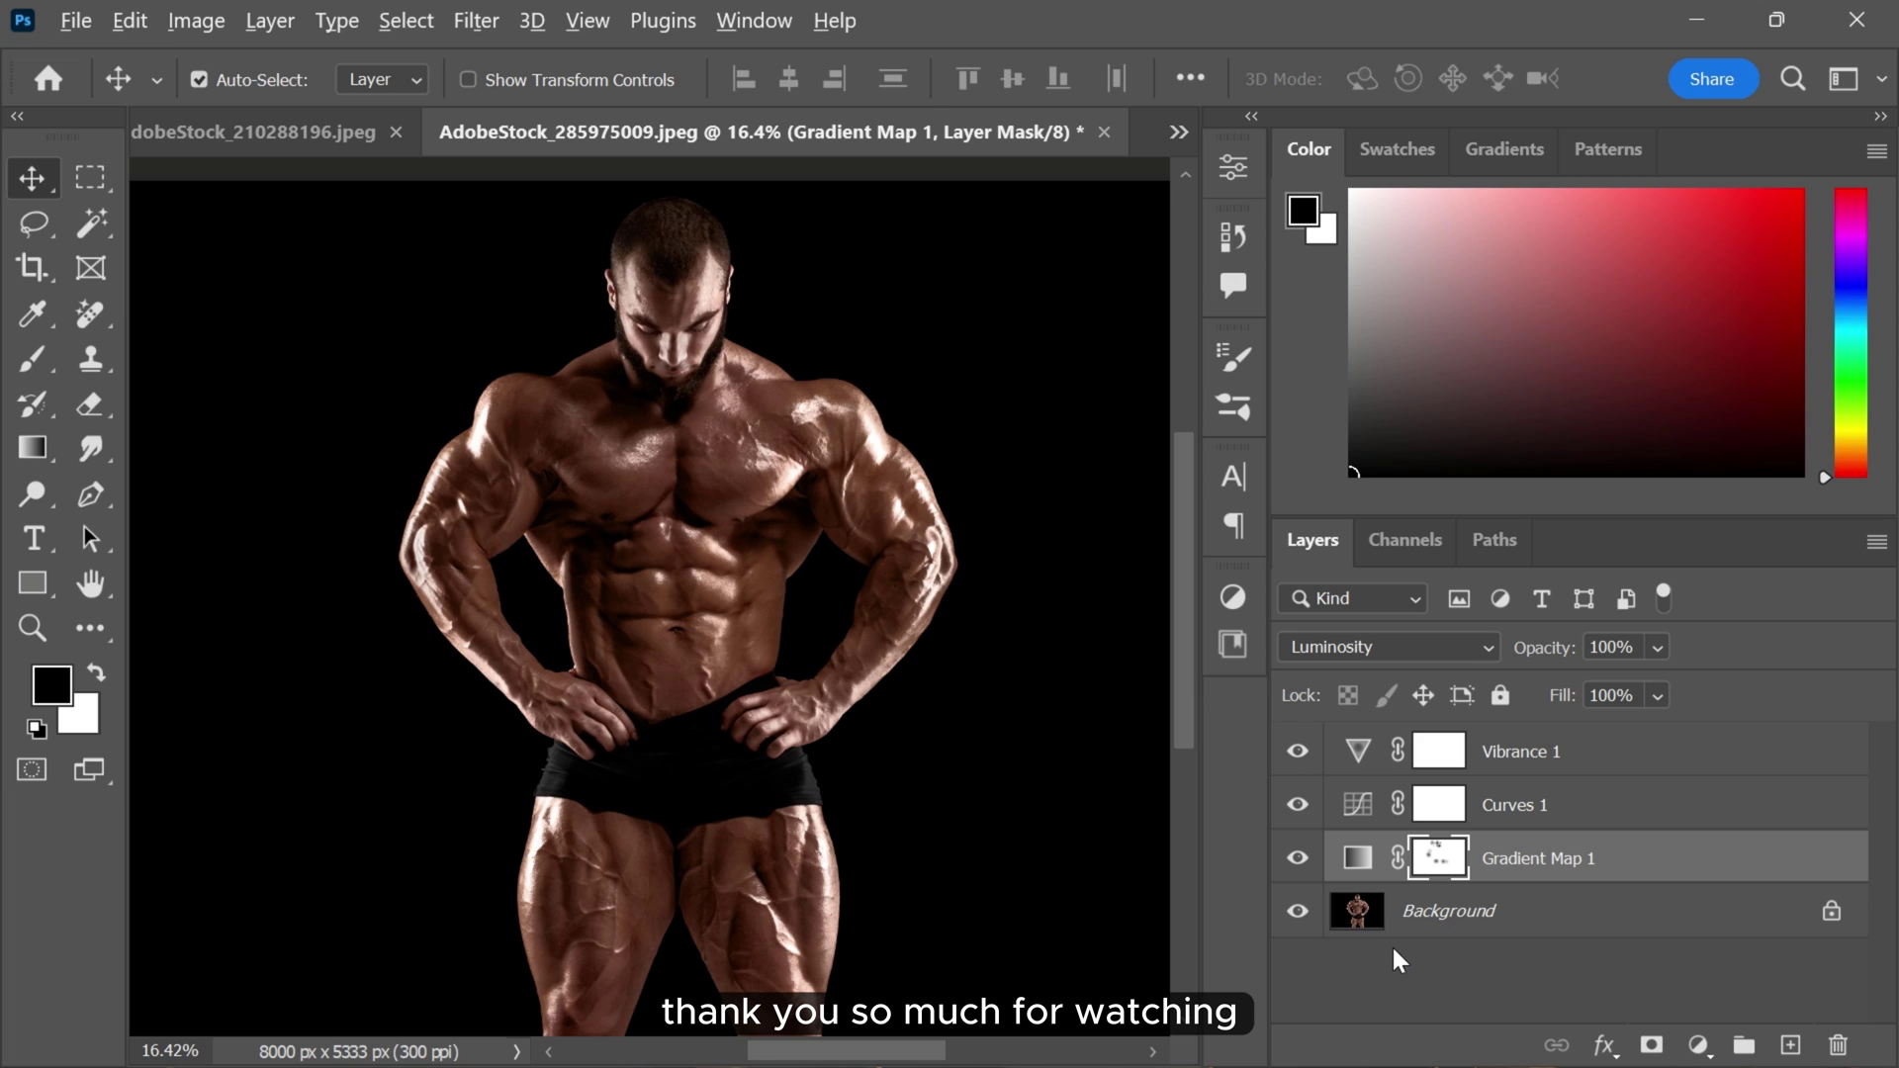
pyautogui.keyDown('alt'); pyautogui.click(1298, 911); pyautogui.keyUp('alt')
pyautogui.keyDown('alt'); pyautogui.click(1298, 911); pyautogui.keyUp('alt')
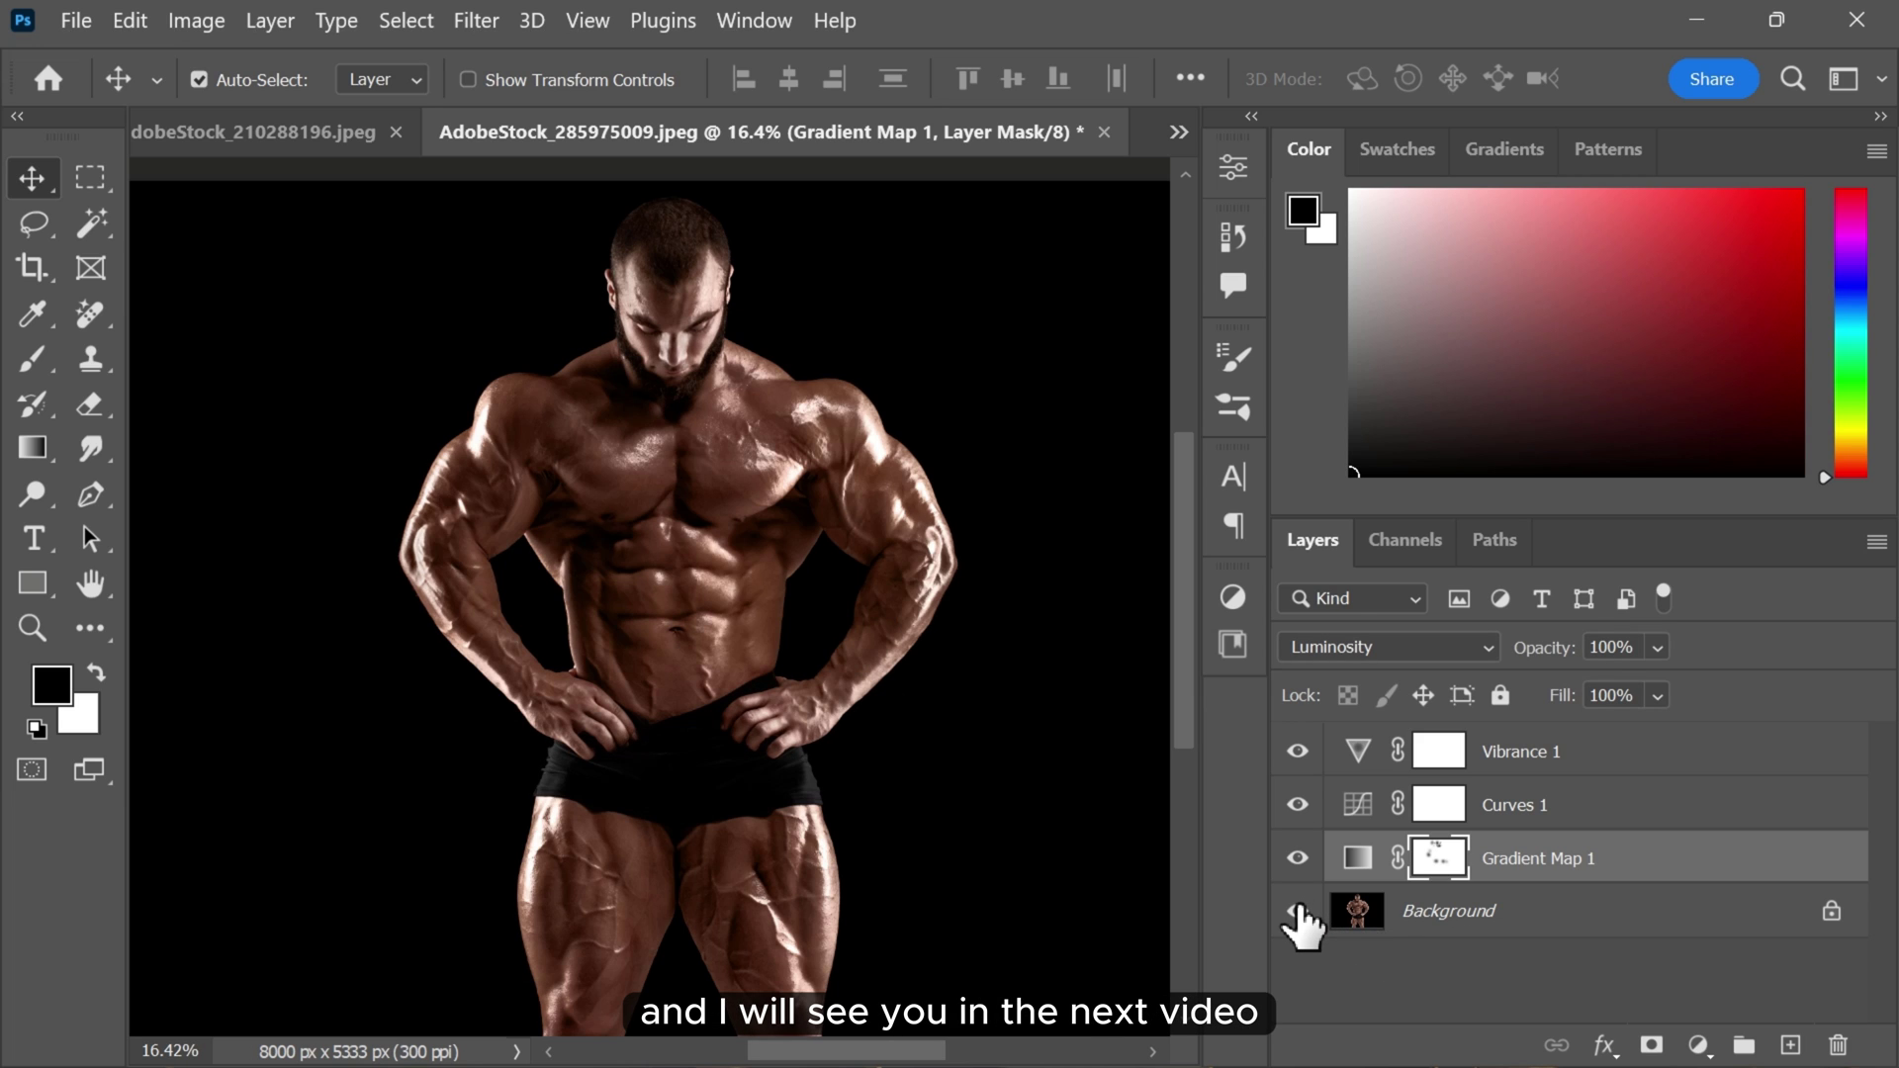